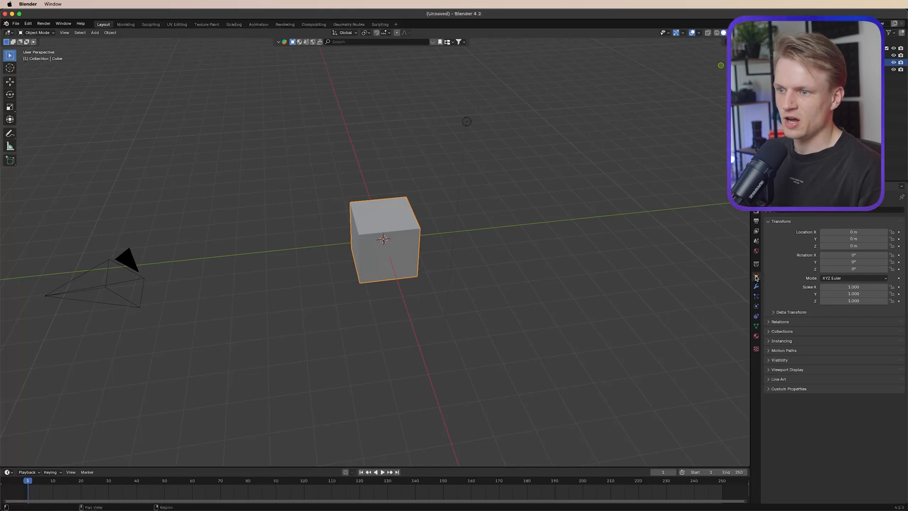
# - Scale the default cube up uniformly to about 2.54 on all three axes
pyautogui.moveTo(854, 286); pyautogui.dragTo(875, 287)
pyautogui.press('super+z')
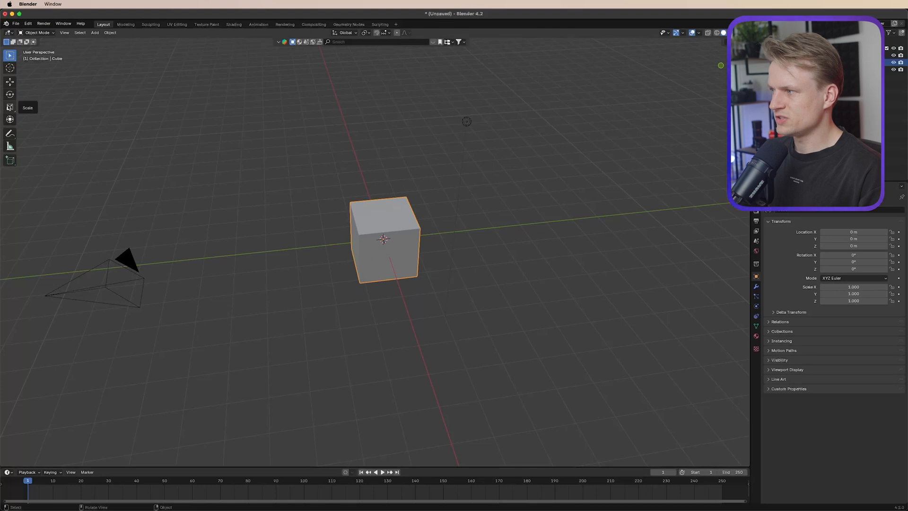
pyautogui.click(9, 106)
pyautogui.moveTo(384, 232); pyautogui.dragTo(444, 202)
pyautogui.moveTo(445, 202); pyautogui.dragTo(276, 200, button='middle')
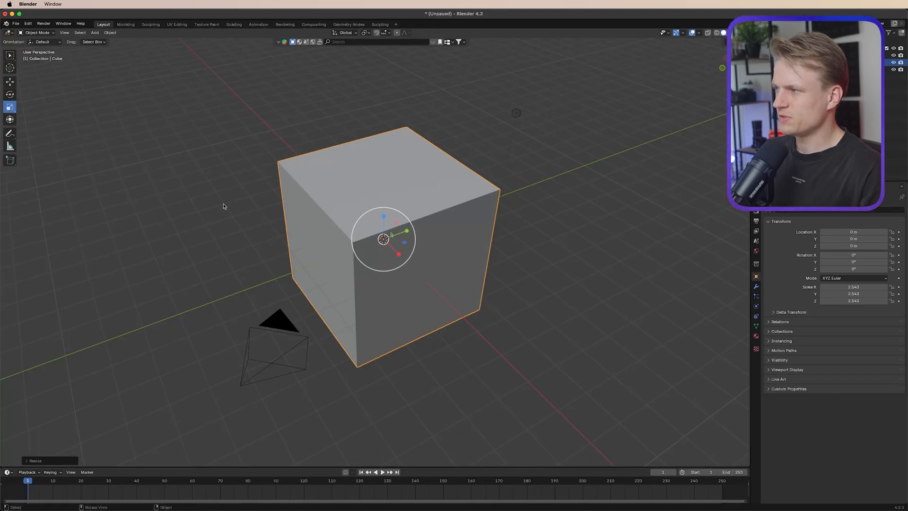
# - Delete the cube's top face and two adjacent side faces in Edit Mode, keeping a floor and two walls
pyautogui.click(37, 32)
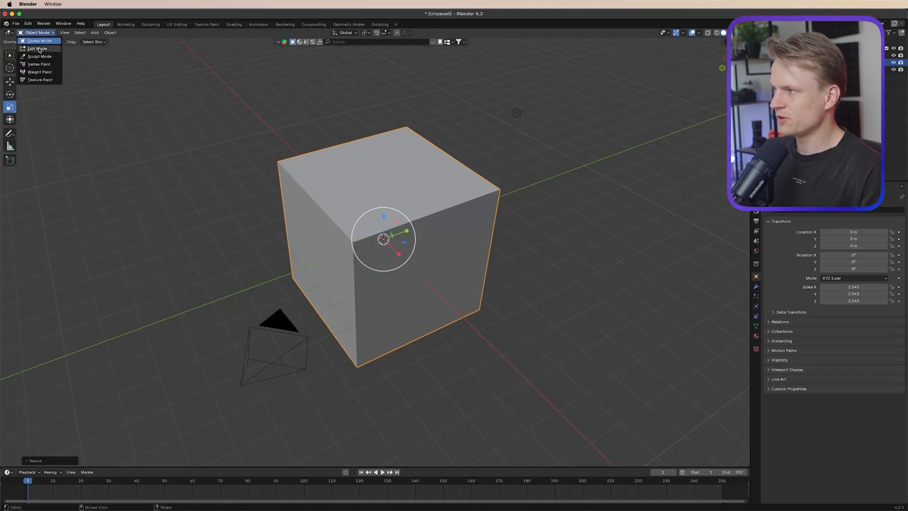
pyautogui.click(38, 51)
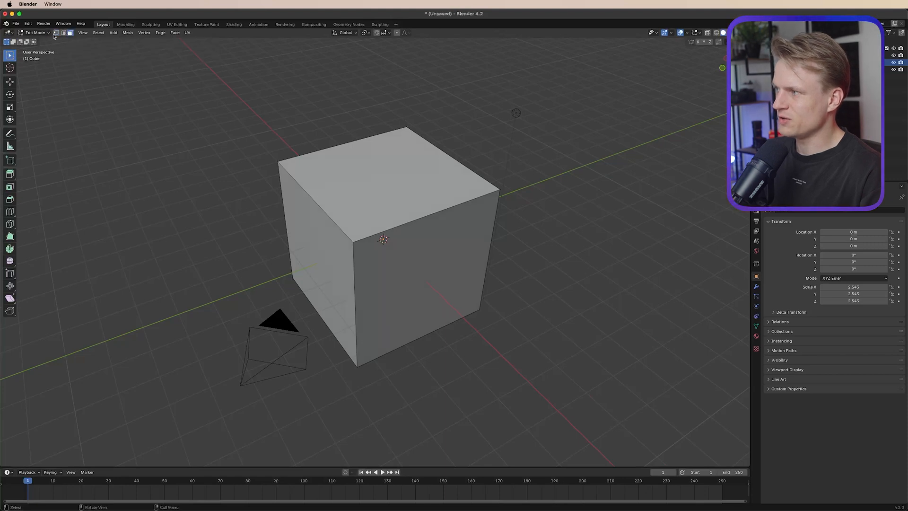
pyautogui.click(65, 34)
pyautogui.moveTo(416, 206); pyautogui.dragTo(313, 268)
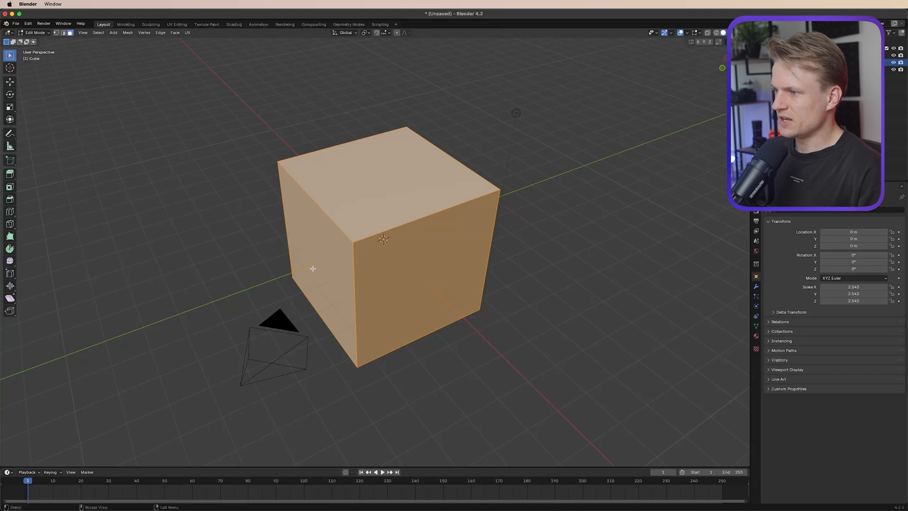
pyautogui.press('x')
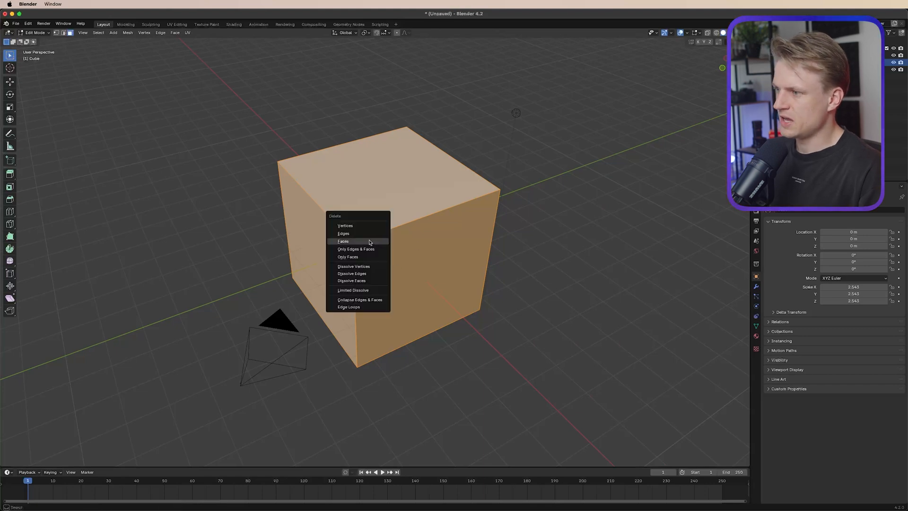
pyautogui.click(348, 244)
# - Raise the floor face along Z to make the room's walls lower, and return to Object Mode
pyautogui.moveTo(346, 242); pyautogui.dragTo(379, 292, button='middle')
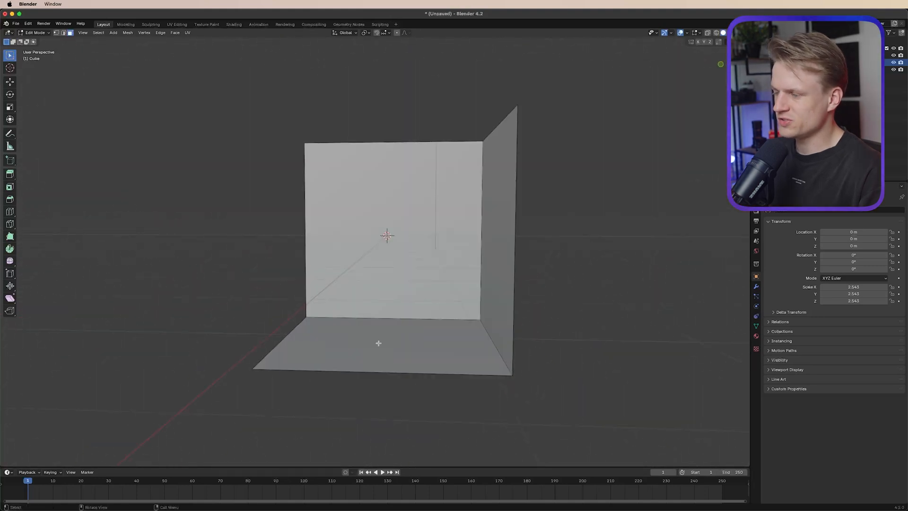
pyautogui.click(368, 335)
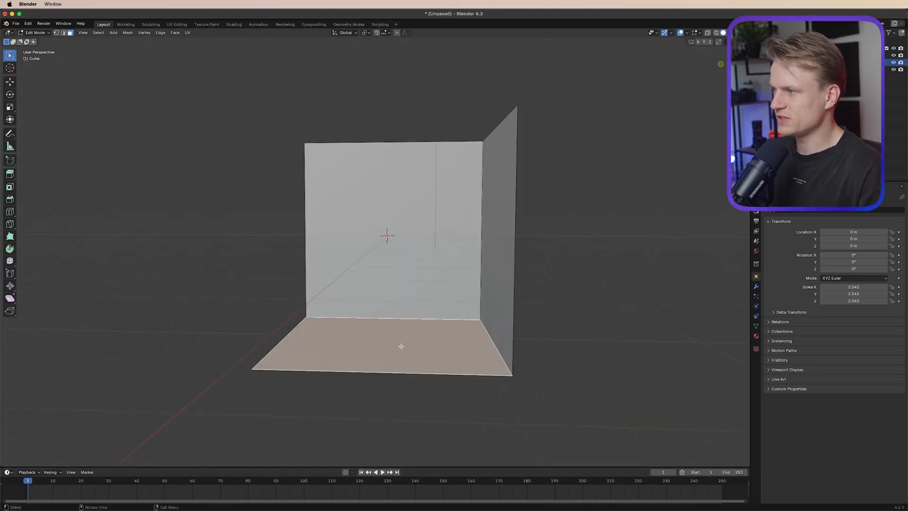
pyautogui.click(10, 81)
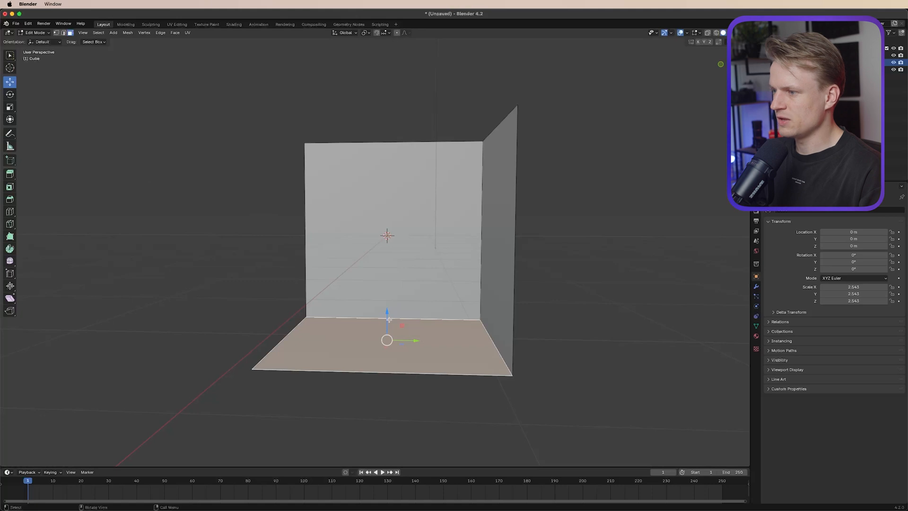
pyautogui.moveTo(387, 314); pyautogui.dragTo(386, 240)
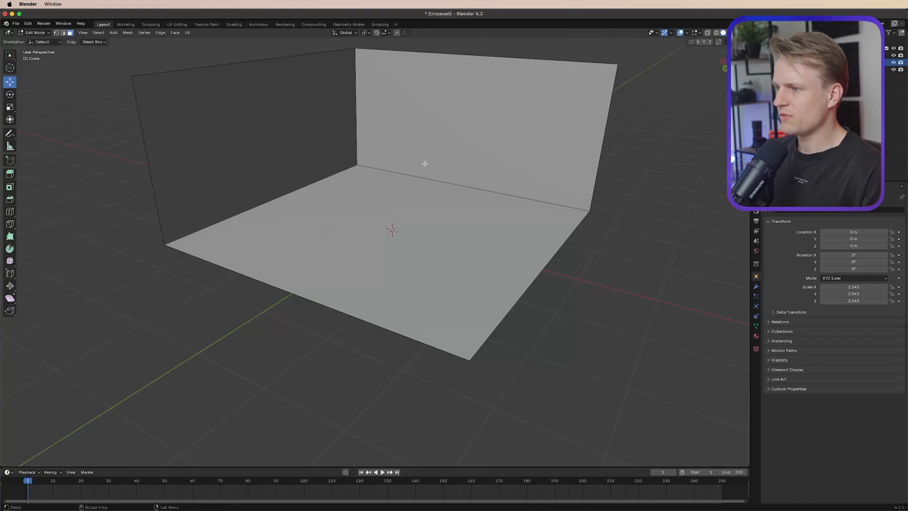
pyautogui.scroll(3, 474, 170)
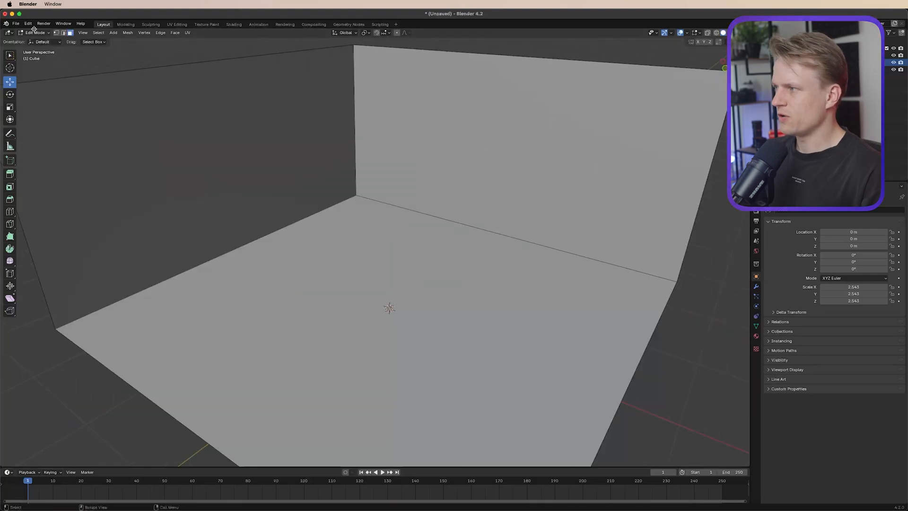
pyautogui.click(34, 32)
pyautogui.click(37, 40)
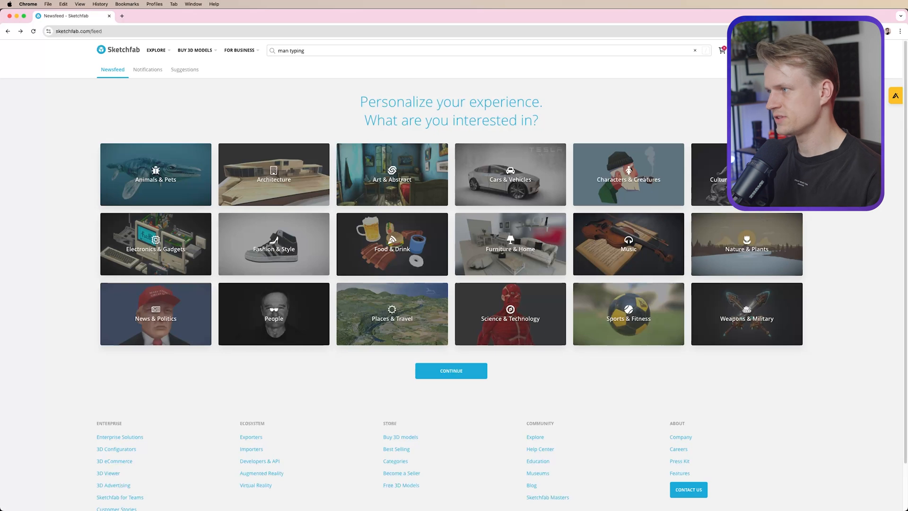
# - Switch to Sketchfab in Chrome, search for "man typing" and exclude the Standard and Editorial licences
pyautogui.press('Return')
pyautogui.click(194, 92)
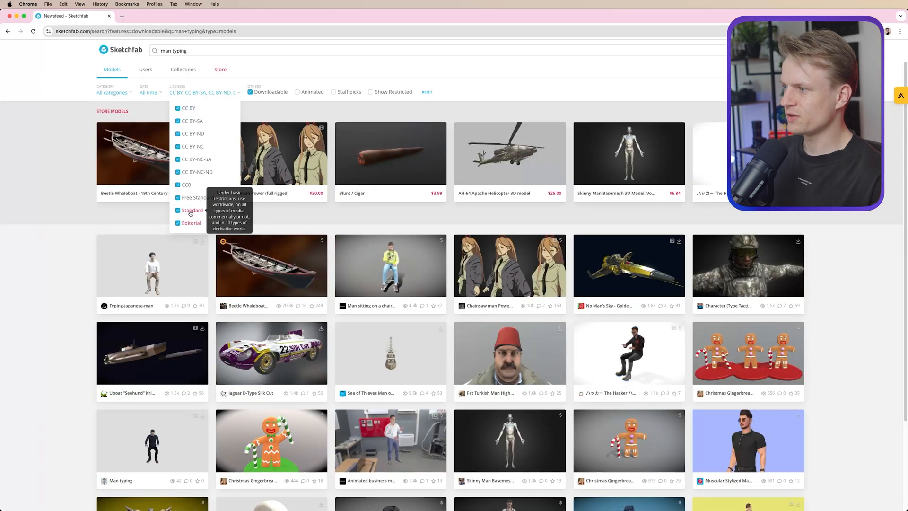
pyautogui.click(188, 211)
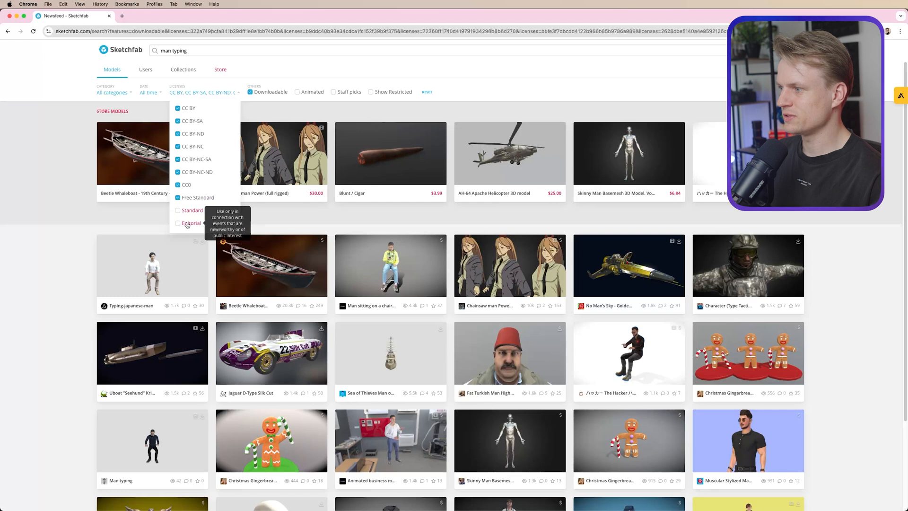
pyautogui.click(35, 270)
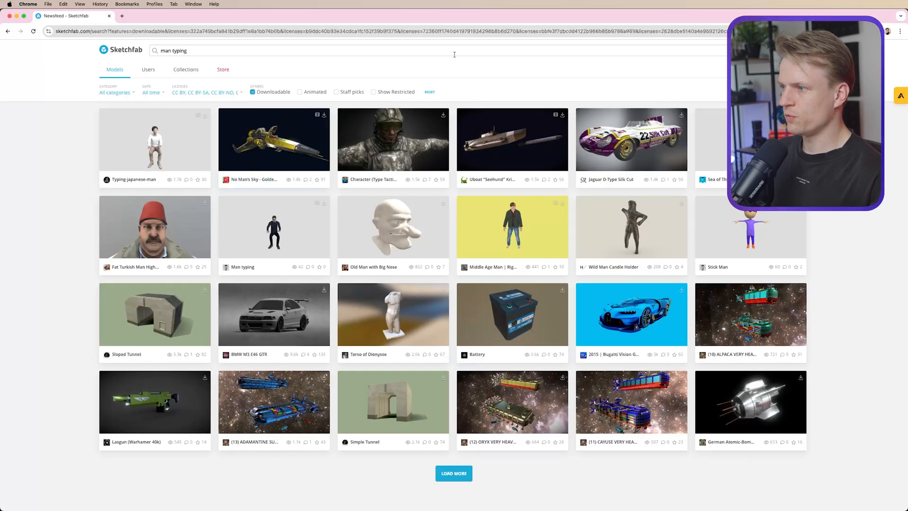
# - Restrict the results to animated models, shorten the search to "typing" and look for a seated typing man
pyautogui.click(306, 94)
pyautogui.press('BackSpace')
pyautogui.scroll(-10, 355, 279)
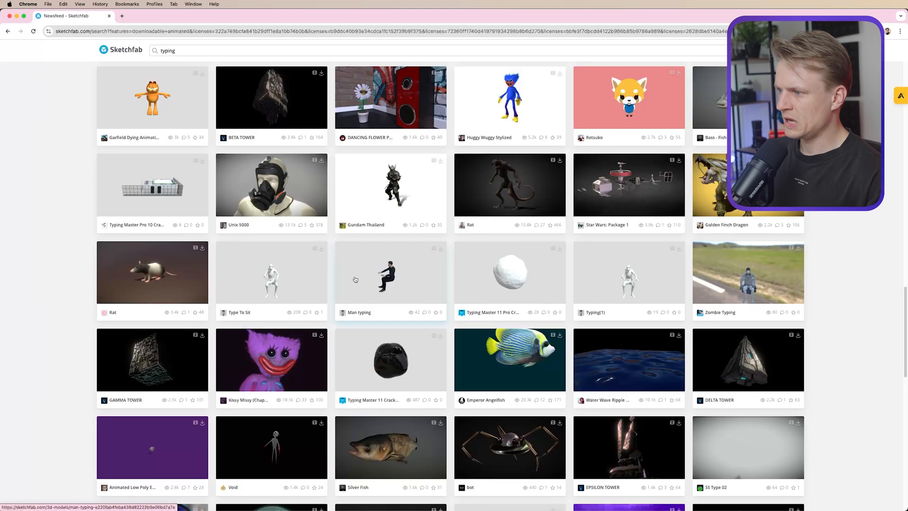
# - Preview the "Man typing" model and download it in its original FBX format
pyautogui.click(385, 214)
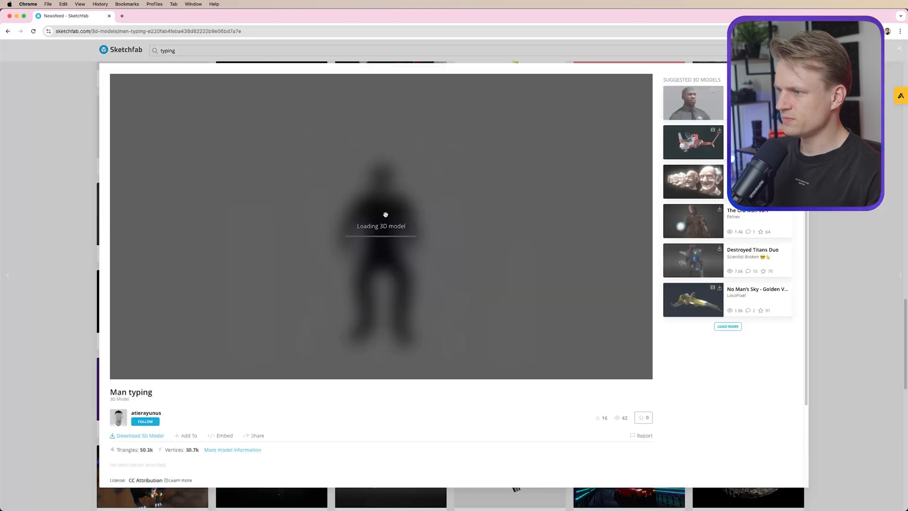
pyautogui.moveTo(434, 221); pyautogui.dragTo(347, 221)
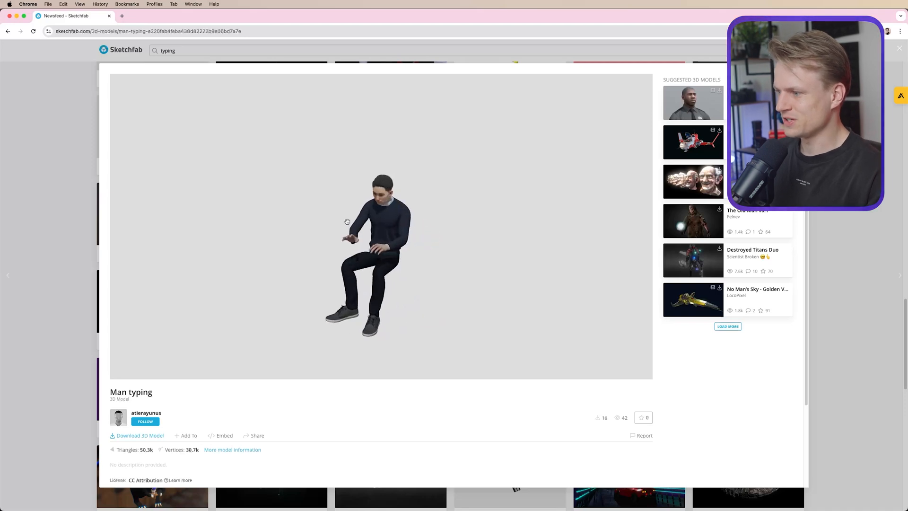
pyautogui.click(134, 435)
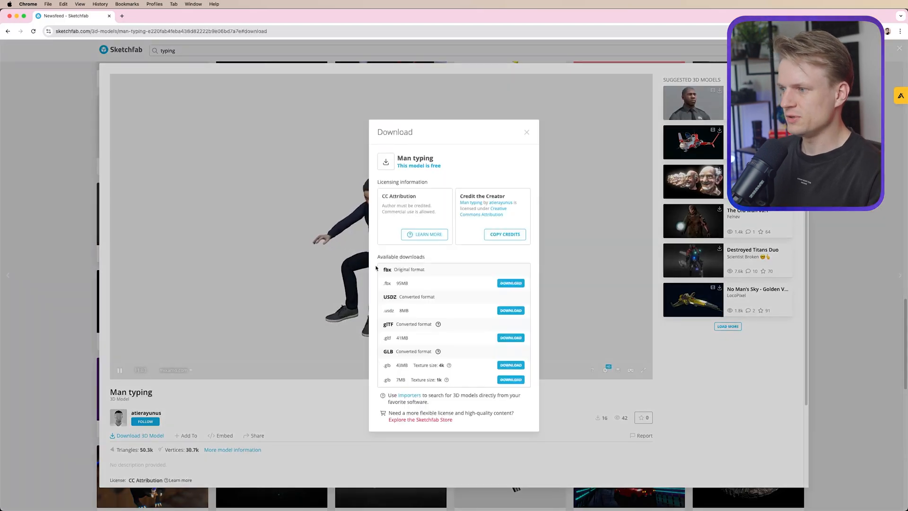
pyautogui.click(510, 285)
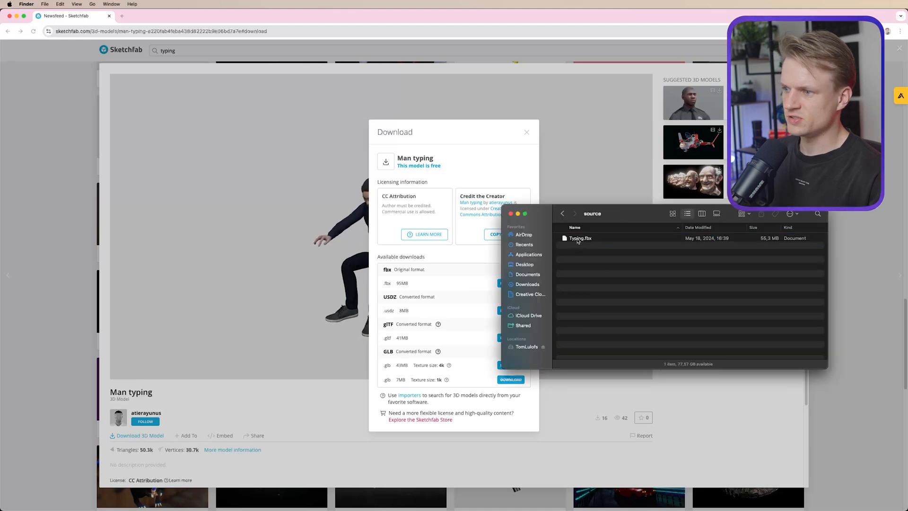
# - Switch to Blender and import the downloaded Typing.fbx file into the room scene
pyautogui.click(624, 239)
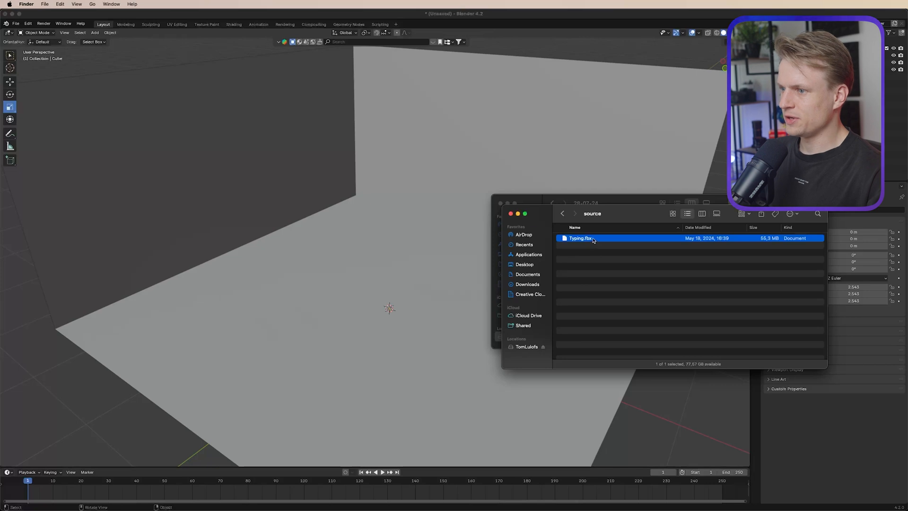
pyautogui.moveTo(593, 240); pyautogui.dragTo(303, 295)
pyautogui.click(287, 465)
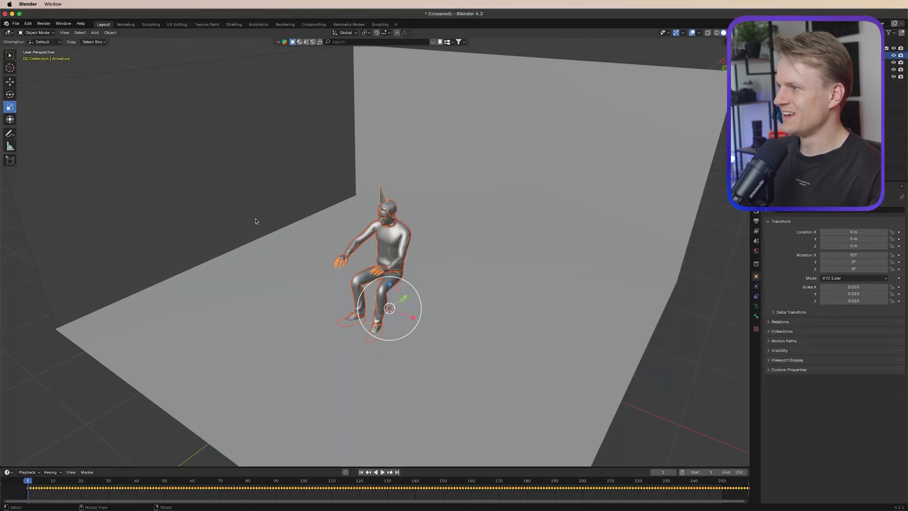
# - Move the imported man towards the back wall and sideways to about 0.32 m on X
pyautogui.click(9, 82)
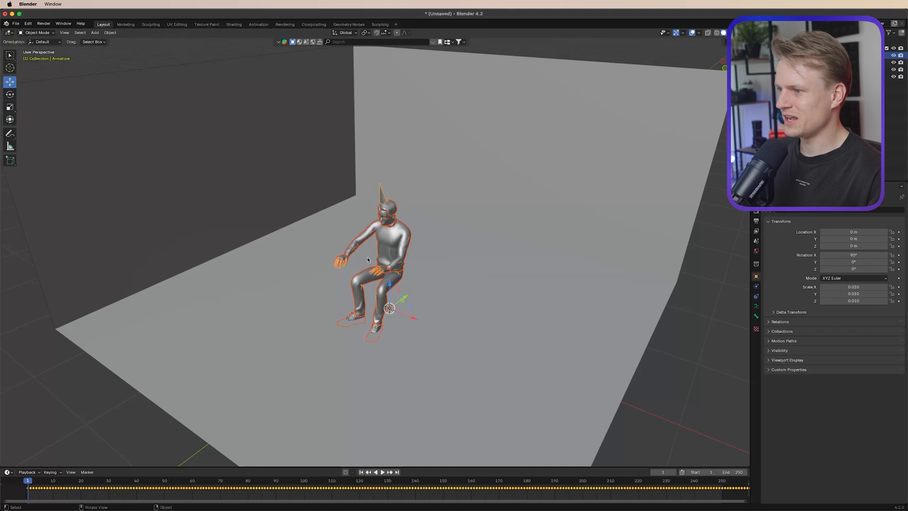
pyautogui.moveTo(391, 289); pyautogui.dragTo(507, 258)
pyautogui.scroll(2, 598, 214)
pyautogui.moveTo(553, 215); pyautogui.dragTo(469, 234, button='middle')
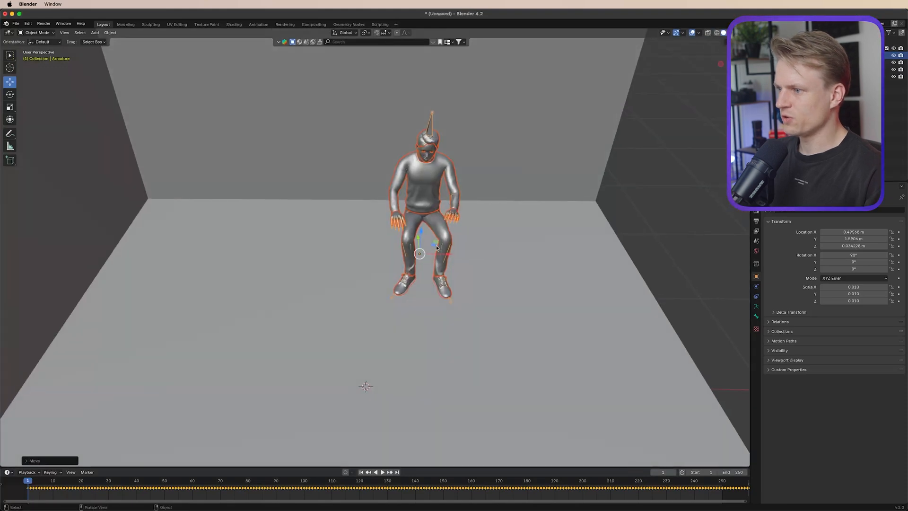
pyautogui.moveTo(437, 247); pyautogui.dragTo(419, 248)
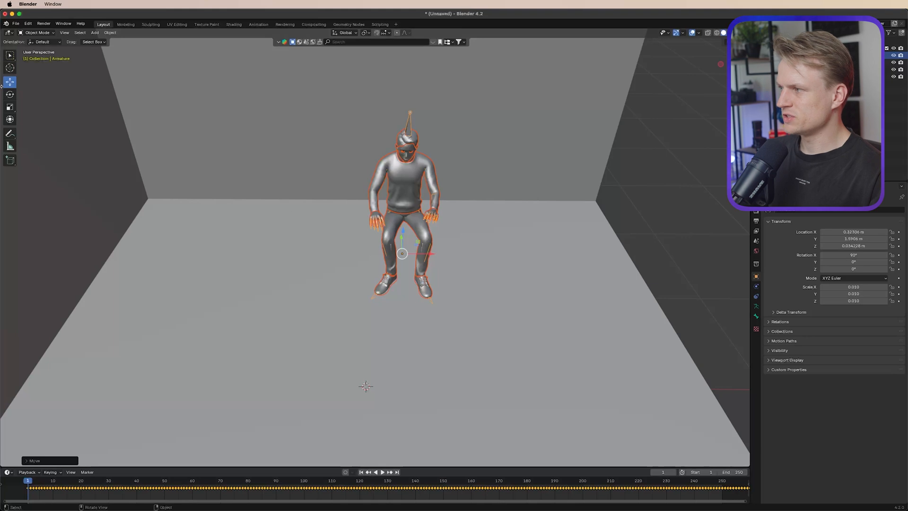
# - Set the man's Z rotation to 180° so that he faces the back wall
pyautogui.click(10, 94)
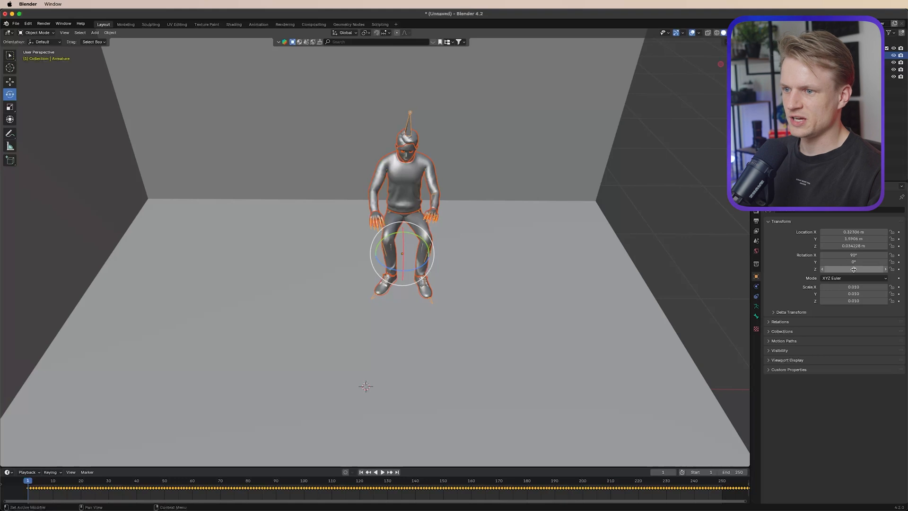
pyautogui.write('180')
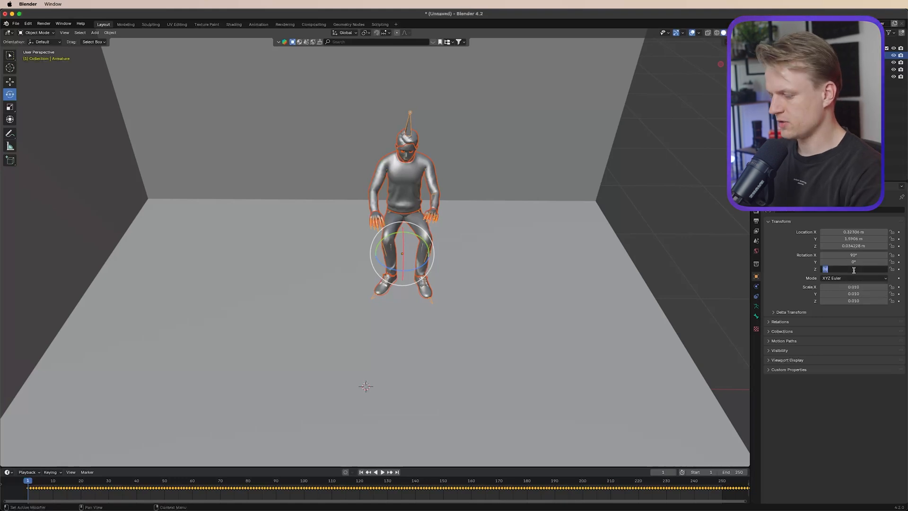
pyautogui.press('Return')
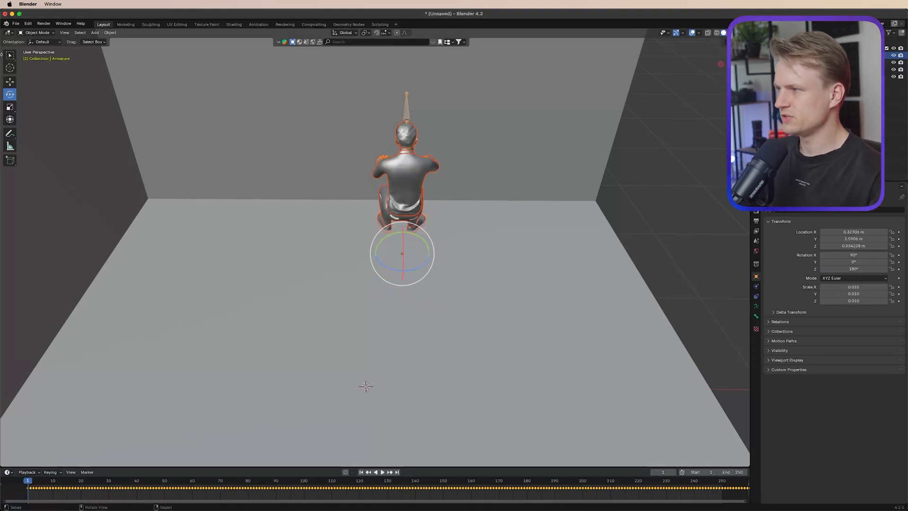
# - Move the man slightly away from the back wall along the Y axis
pyautogui.click(9, 82)
pyautogui.moveTo(470, 228); pyautogui.dragTo(388, 240, button='middle')
pyautogui.moveTo(407, 240); pyautogui.dragTo(402, 242)
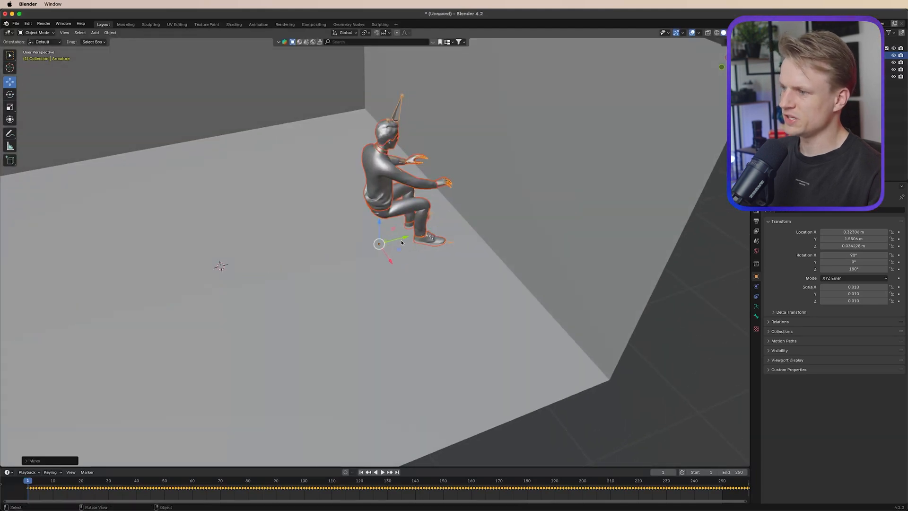
pyautogui.moveTo(399, 235)
pyautogui.mouseDown(button='middle')
pyautogui.moveTo(481, 218)
pyautogui.moveTo(506, 223)
pyautogui.moveTo(404, 227)
pyautogui.mouseUp(button='middle')
pyautogui.scroll(2, 392, 210)
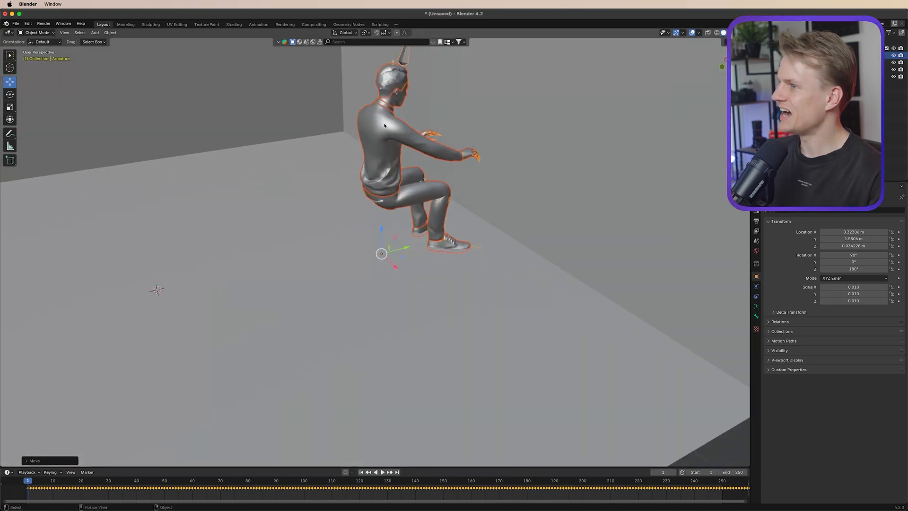
pyautogui.keyDown('shift'); pyautogui.moveTo(385, 125); pyautogui.dragTo(392, 201, button='middle'); pyautogui.keyUp('shift')
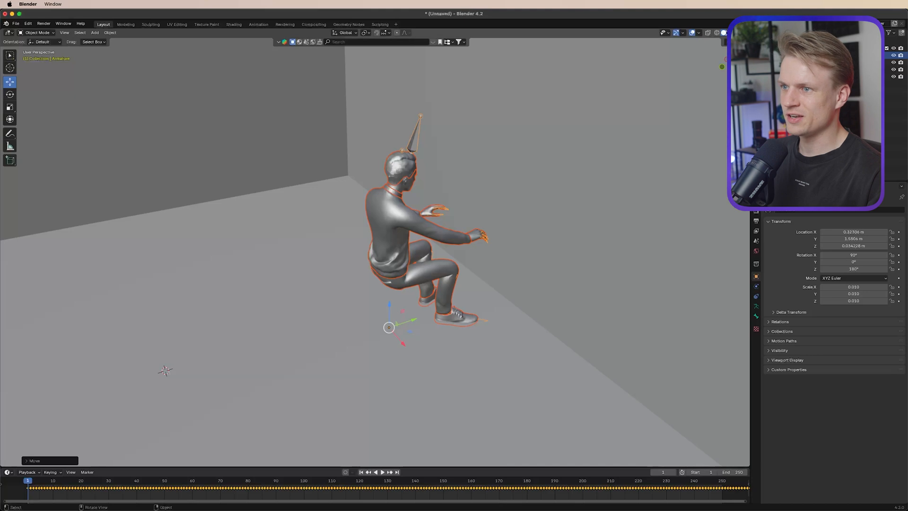
# - Switch the viewport to rendered shading and open the render engine choices in the render properties
pyautogui.click(731, 32)
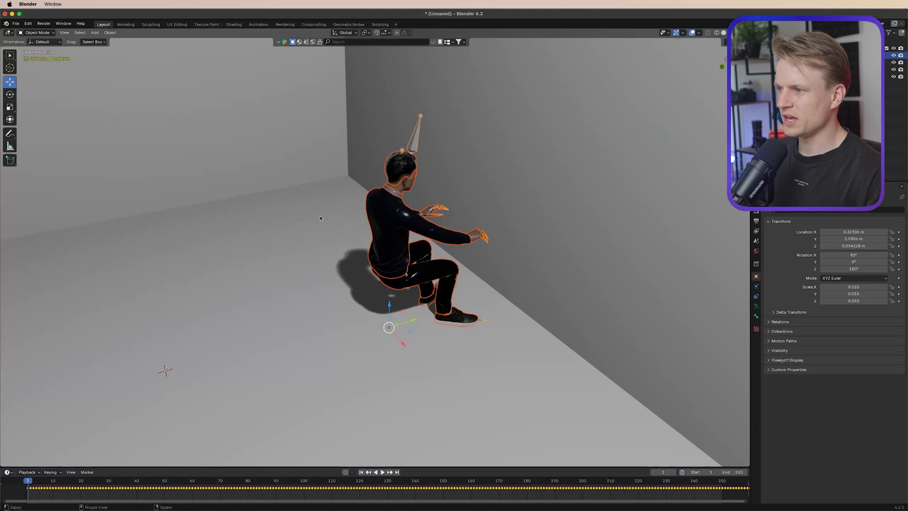
pyautogui.moveTo(321, 218); pyautogui.dragTo(689, 204, button='middle')
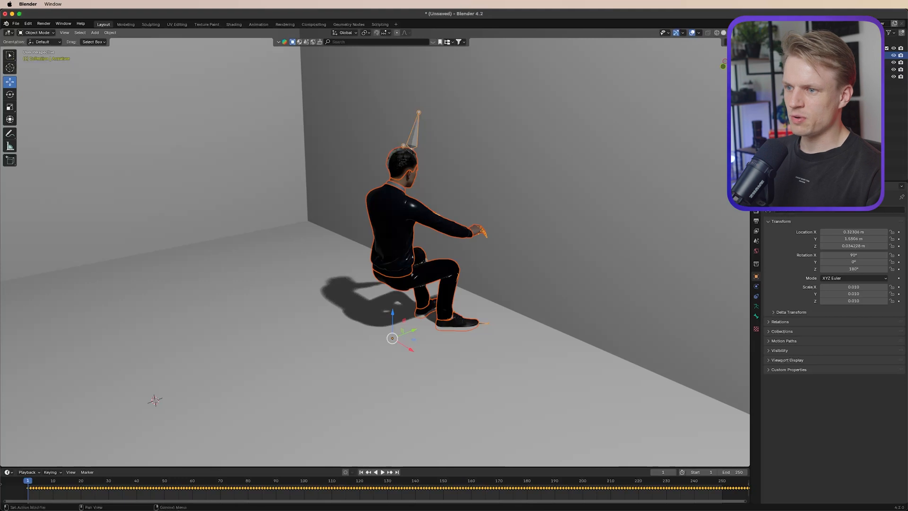
pyautogui.click(756, 221)
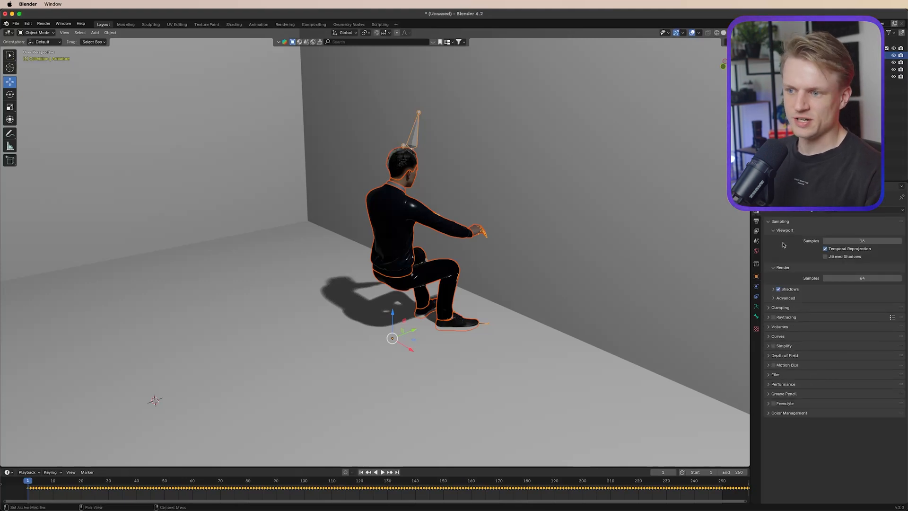
pyautogui.click(848, 210)
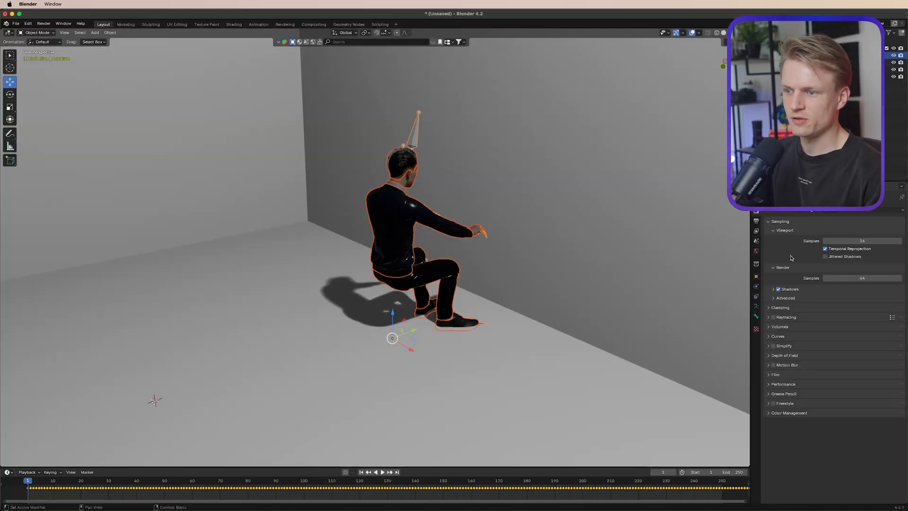
# - Enable raytracing for the scene and set the render samples to 32
pyautogui.click(774, 318)
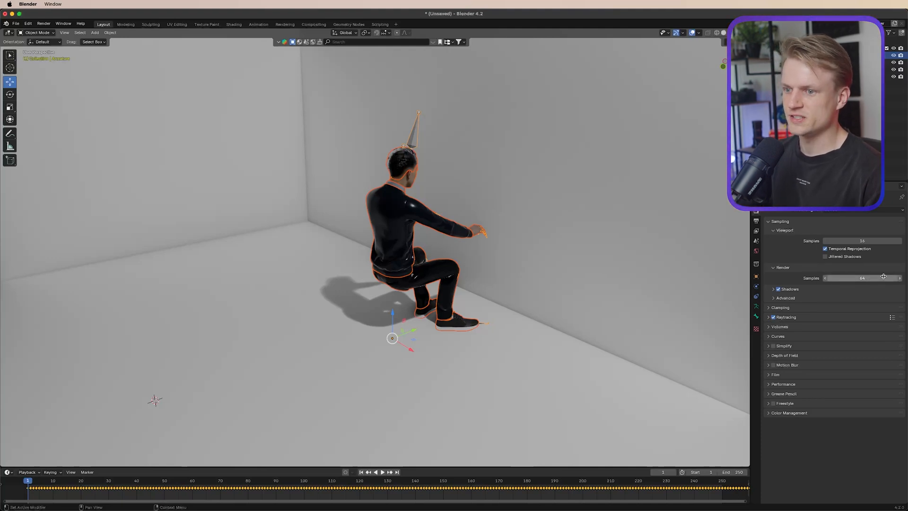
pyautogui.click(851, 278)
pyautogui.write('32')
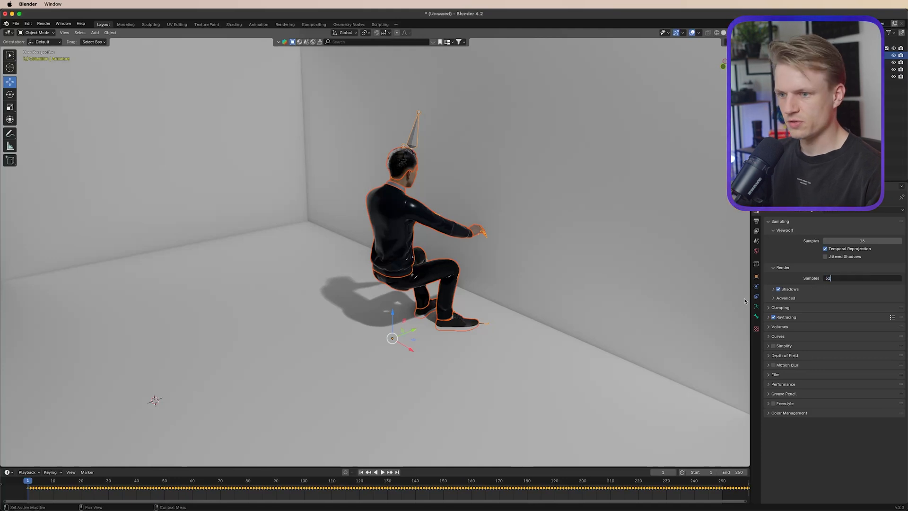
pyautogui.press('Return')
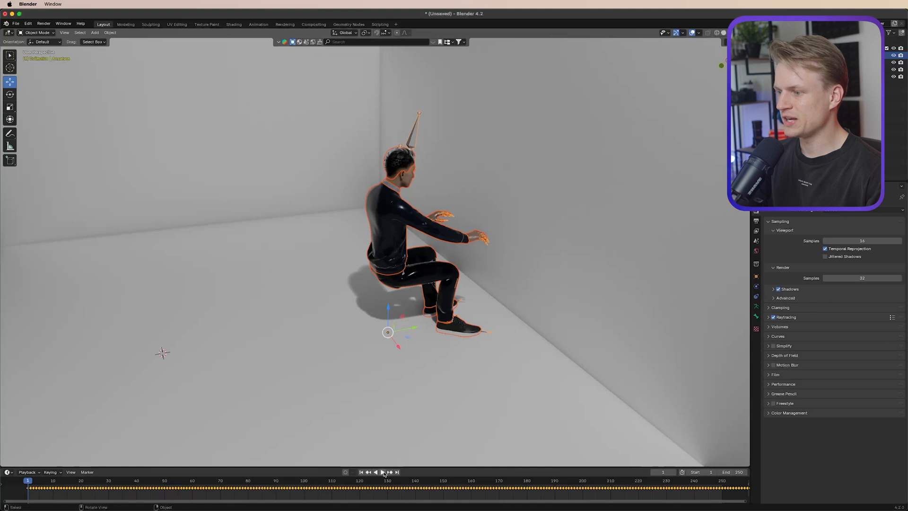
# - Play the man's typing animation briefly and pause it
pyautogui.click(383, 472)
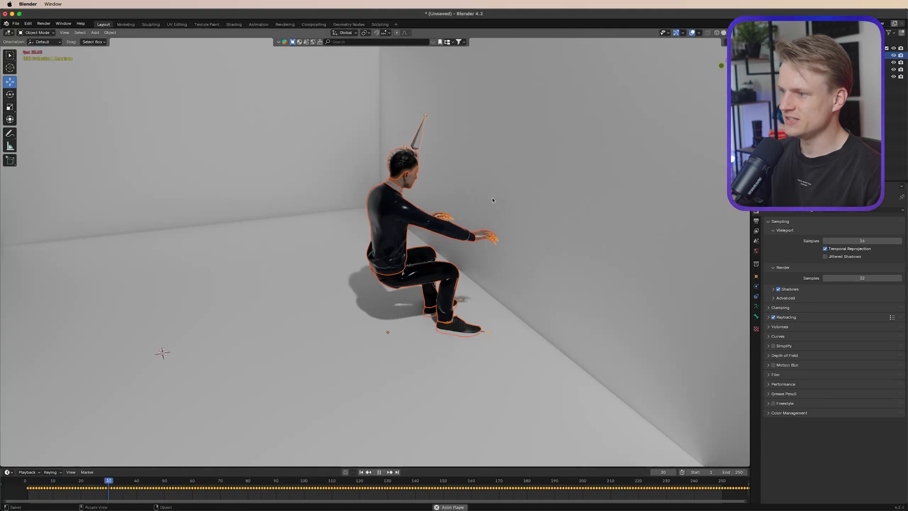
pyautogui.click(378, 472)
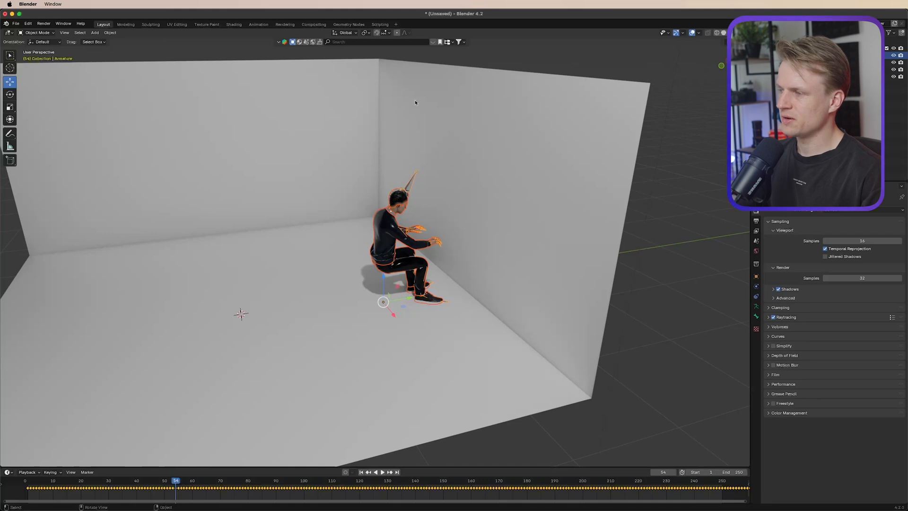
# - Search the asset library for "chair" with free assets listed first
pyautogui.click(355, 41)
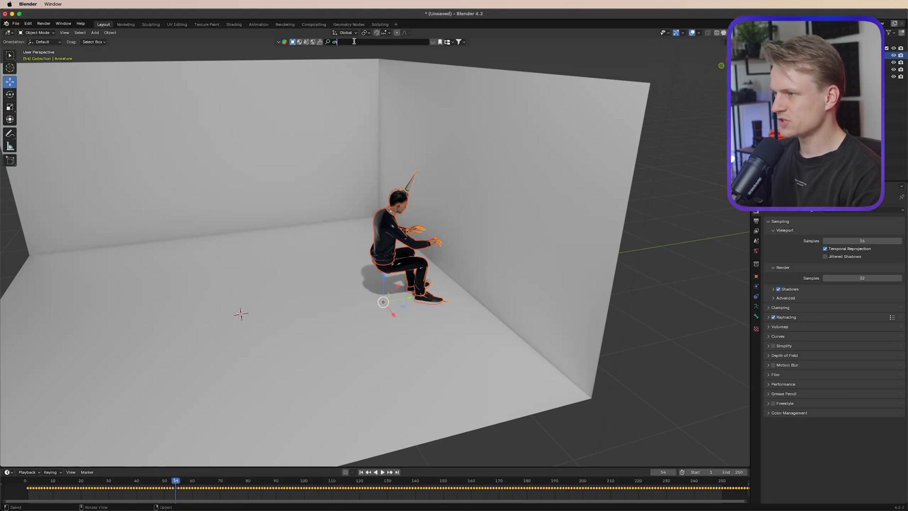
pyautogui.press('Return')
pyautogui.click(459, 42)
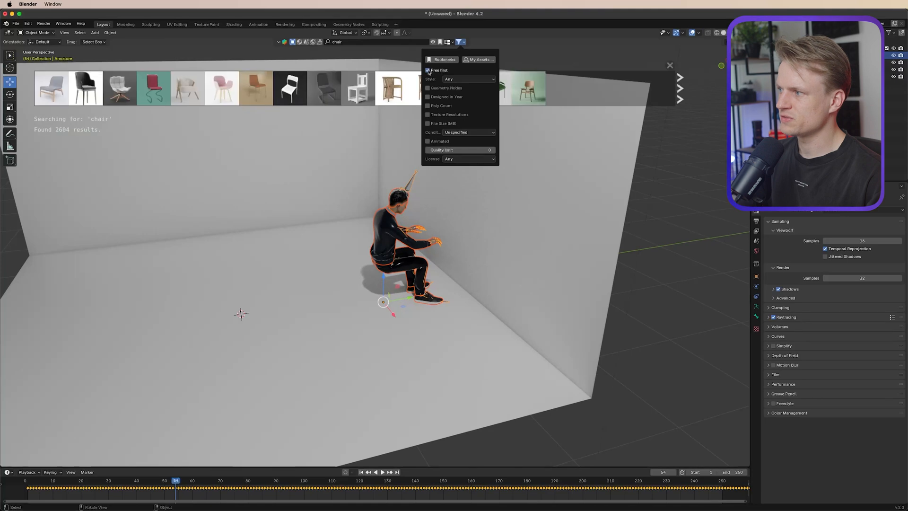
pyautogui.click(447, 42)
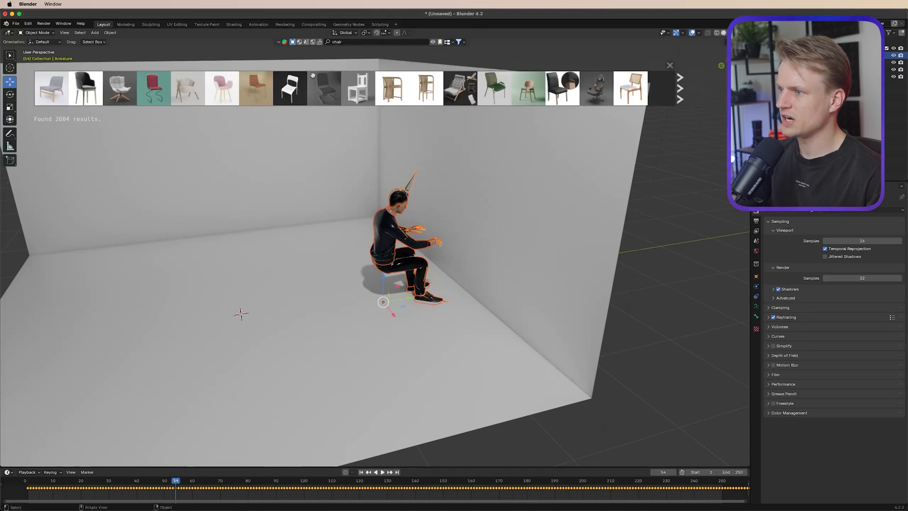
# - Import the dark tubular-frame chair with the mesh back and position it under the seated man
pyautogui.moveTo(80, 92)
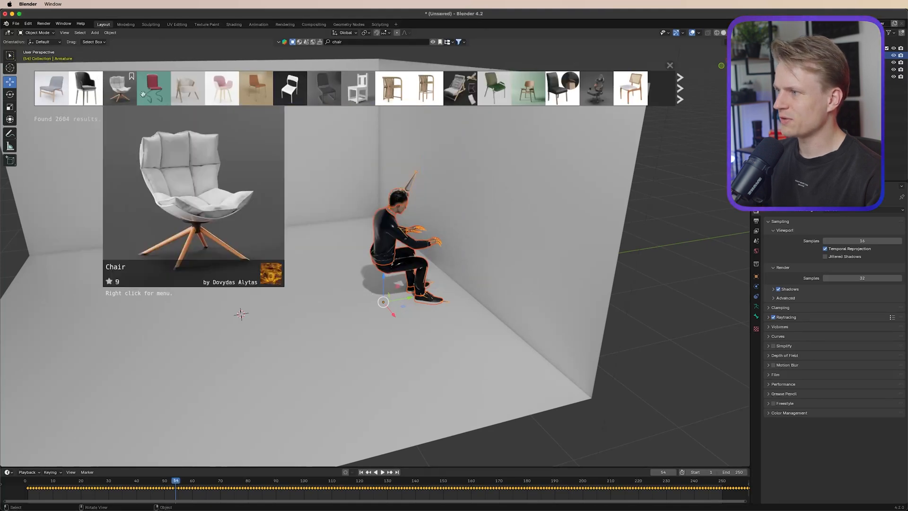
pyautogui.moveTo(318, 98)
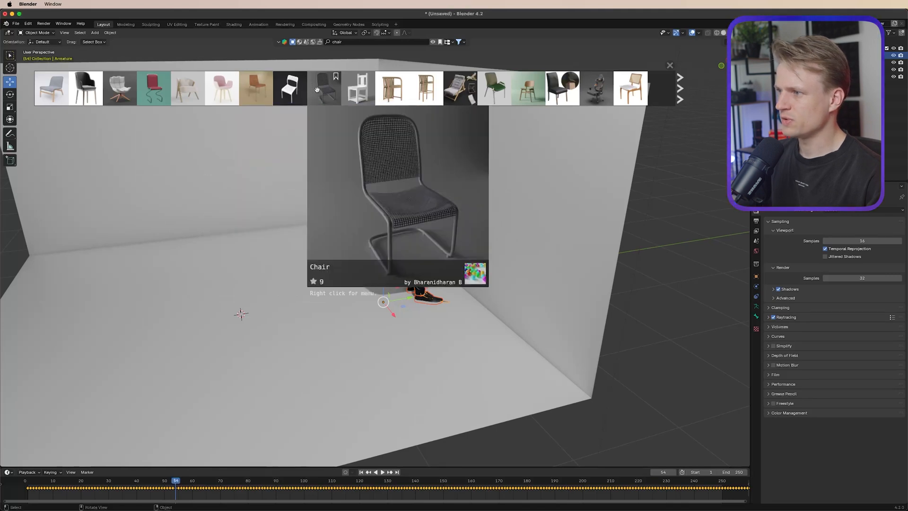
pyautogui.moveTo(317, 90); pyautogui.dragTo(352, 251)
pyautogui.moveTo(357, 326); pyautogui.dragTo(388, 300)
pyautogui.moveTo(377, 293)
pyautogui.mouseDown(button='middle')
pyautogui.moveTo(425, 295)
pyautogui.moveTo(373, 296)
pyautogui.mouseUp(button='middle')
pyautogui.scroll(3, 380, 294)
pyautogui.moveTo(393, 345)
pyautogui.mouseDown()
pyautogui.moveTo(383, 335)
pyautogui.moveTo(387, 340)
pyautogui.mouseUp()
pyautogui.moveTo(475, 293); pyautogui.dragTo(455, 313, button='middle')
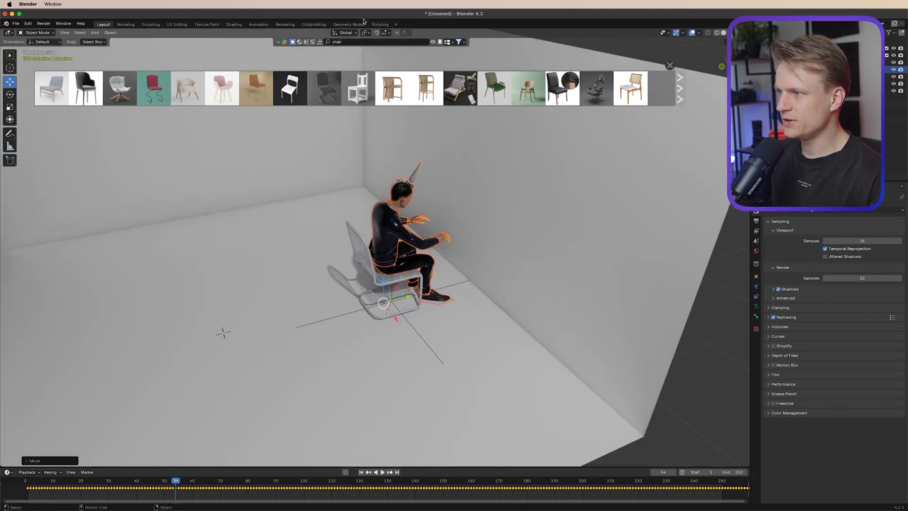
# - Search the asset library for "writing table" and place the wooden Writing Desk on the floor beside the chair
pyautogui.click(347, 42)
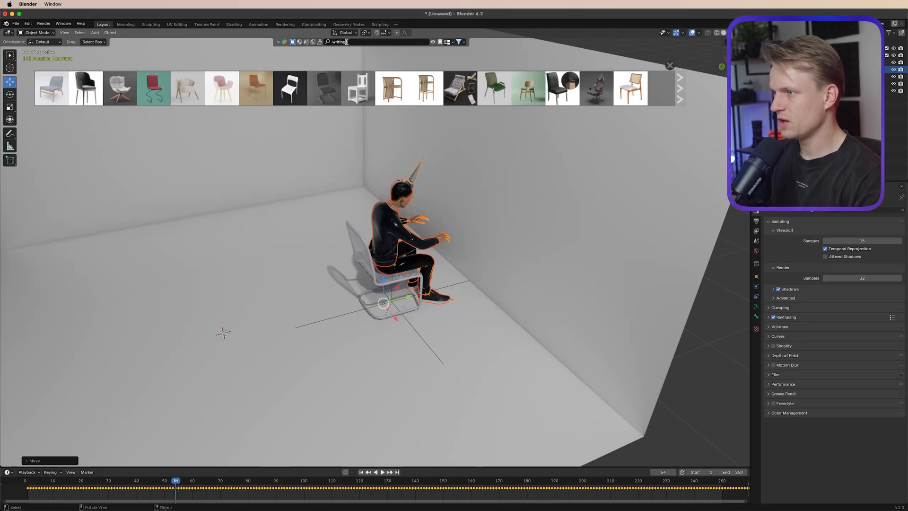
pyautogui.write('writing table')
pyautogui.press('Return')
pyautogui.moveTo(86, 96)
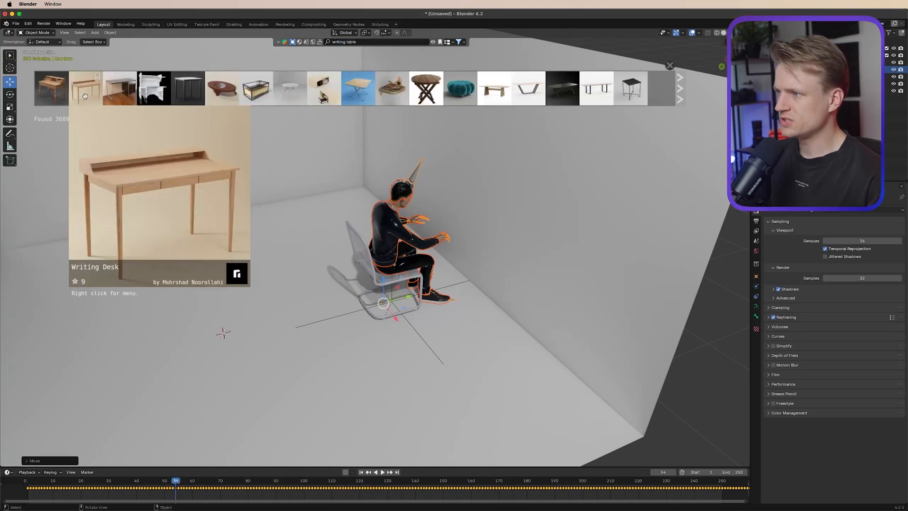
pyautogui.moveTo(84, 95); pyautogui.dragTo(278, 316)
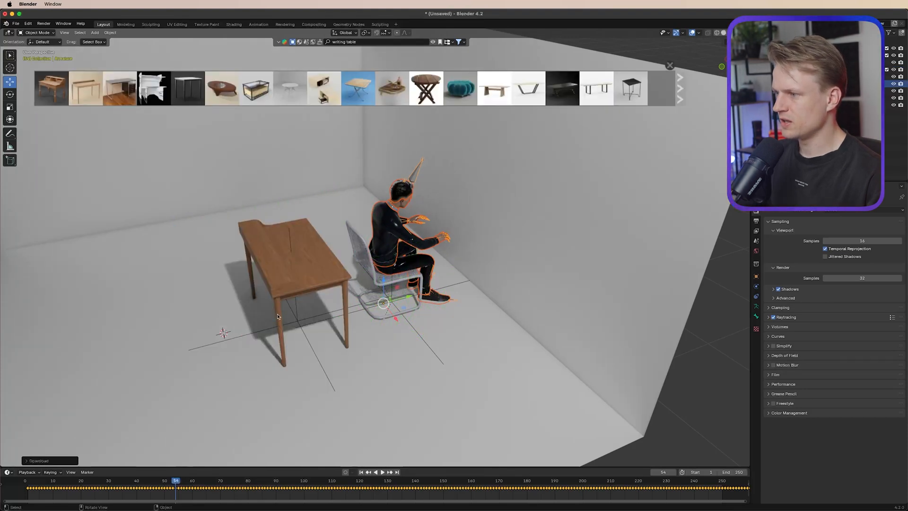
# - Select all objects of the Writing Desk collection and move them along Y to the back wall in front of the man
pyautogui.moveTo(283, 308)
pyautogui.mouseDown(button='middle')
pyautogui.moveTo(310, 295)
pyautogui.moveTo(293, 320)
pyautogui.mouseUp(button='middle')
pyautogui.click(293, 319)
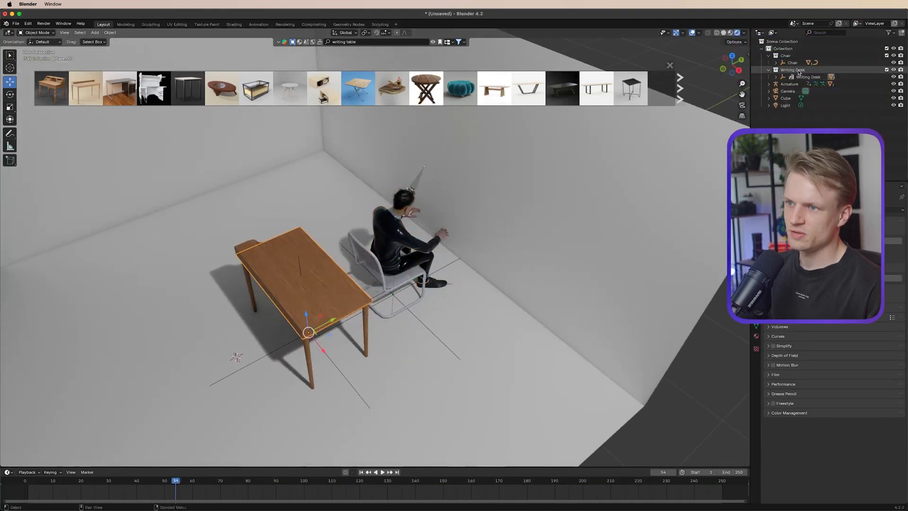
pyautogui.rightClick(799, 72)
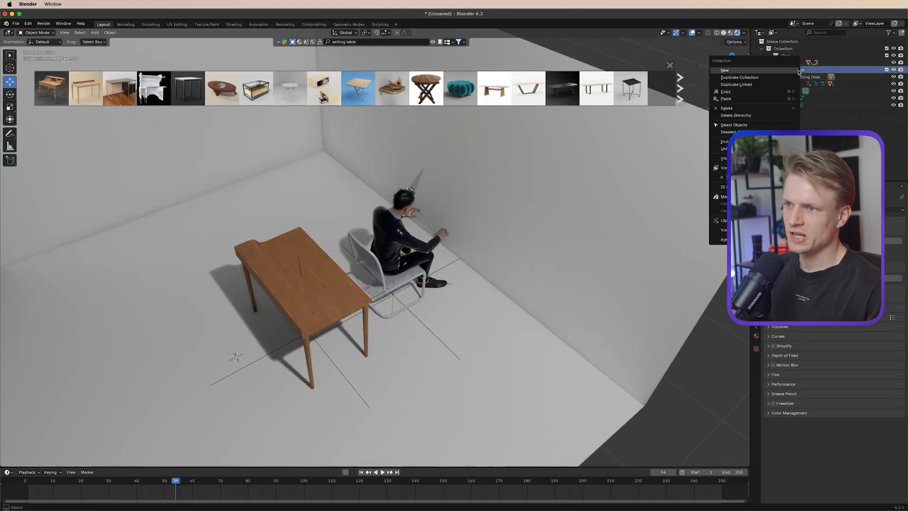
pyautogui.click(741, 125)
pyautogui.press('g')
pyautogui.press('y')
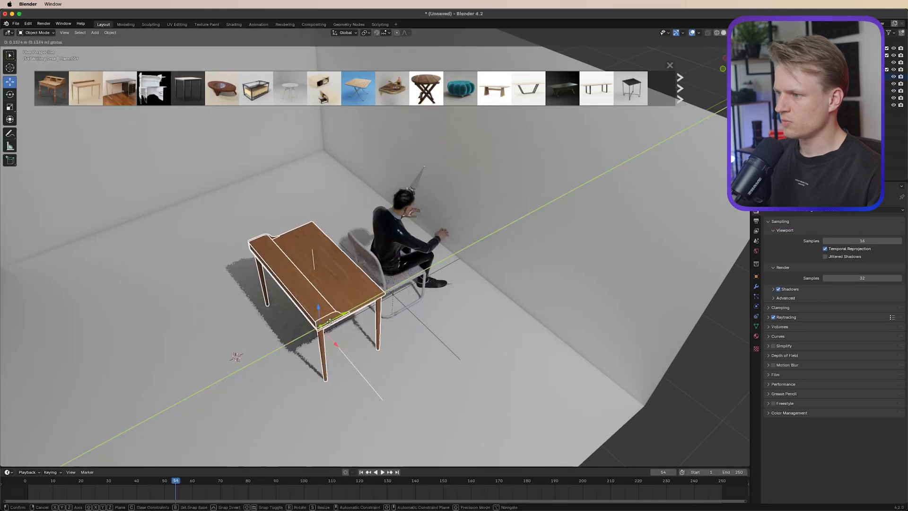
pyautogui.moveTo(428, 275); pyautogui.dragTo(454, 260)
# - Set the writing desk's Z rotation to 0° so that its open side faces the man
pyautogui.click(756, 278)
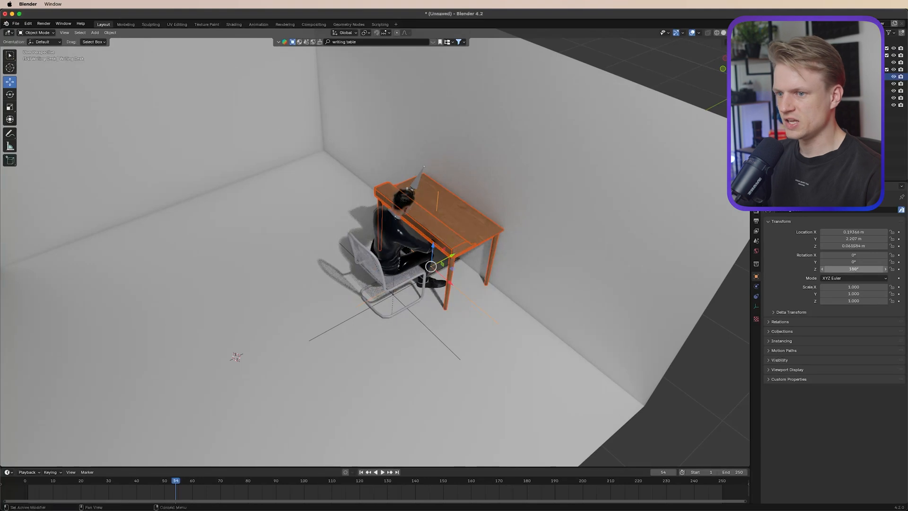
pyautogui.doubleClick(859, 269)
pyautogui.press('Return')
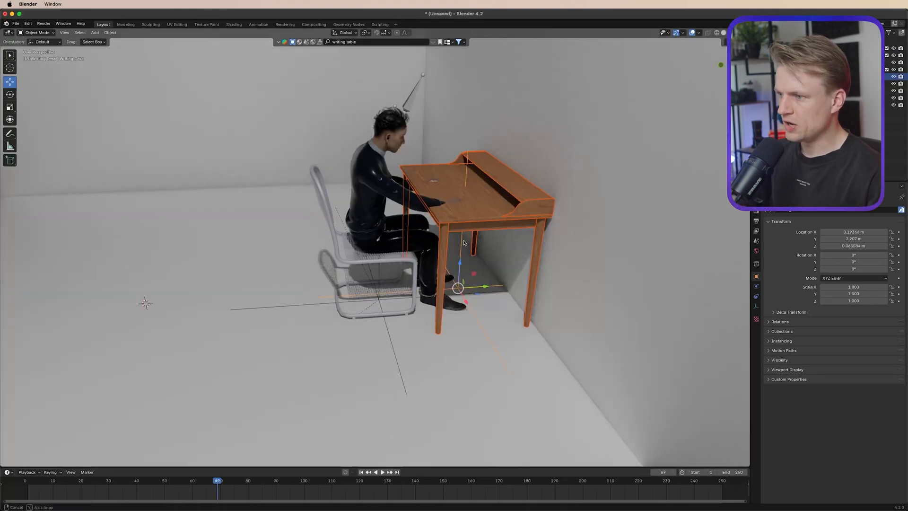
pyautogui.moveTo(457, 231); pyautogui.dragTo(462, 247, button='middle')
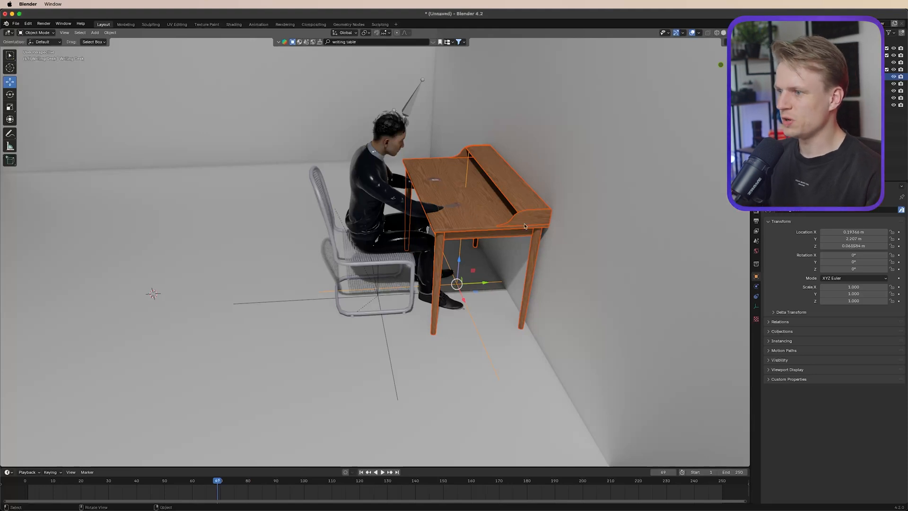
# - Lower the writing desk slightly along Z to fit the man's hands and preview the typing animation
pyautogui.moveTo(459, 262); pyautogui.dragTo(458, 271)
pyautogui.moveTo(458, 271)
pyautogui.mouseDown(button='middle')
pyautogui.moveTo(482, 247)
pyautogui.moveTo(463, 260)
pyautogui.mouseUp(button='middle')
pyautogui.press('space')
pyautogui.press('space')
pyautogui.scroll(-4, 512, 247)
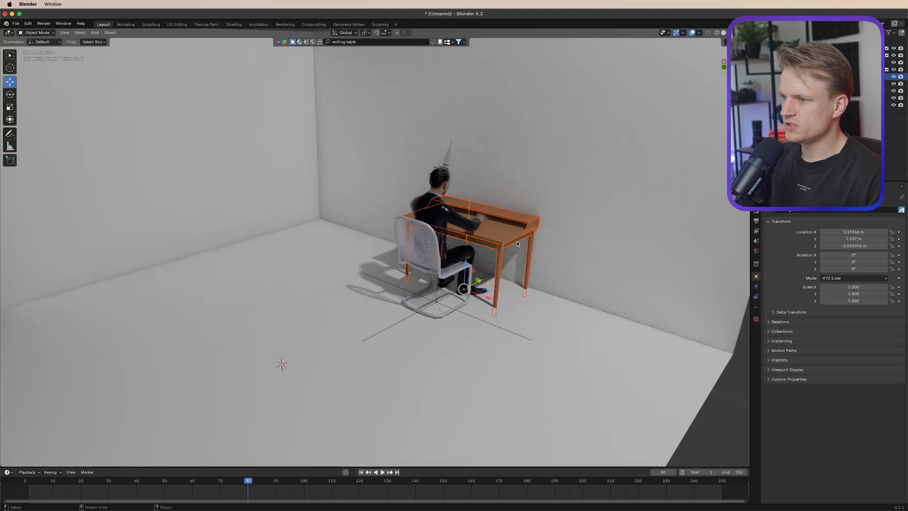
# - Search the asset library for "big plant" and place the Big Monstera plant on the floor near the side wall
pyautogui.keyDown('shift'); pyautogui.moveTo(511, 248); pyautogui.dragTo(581, 260, button='middle'); pyautogui.keyUp('shift')
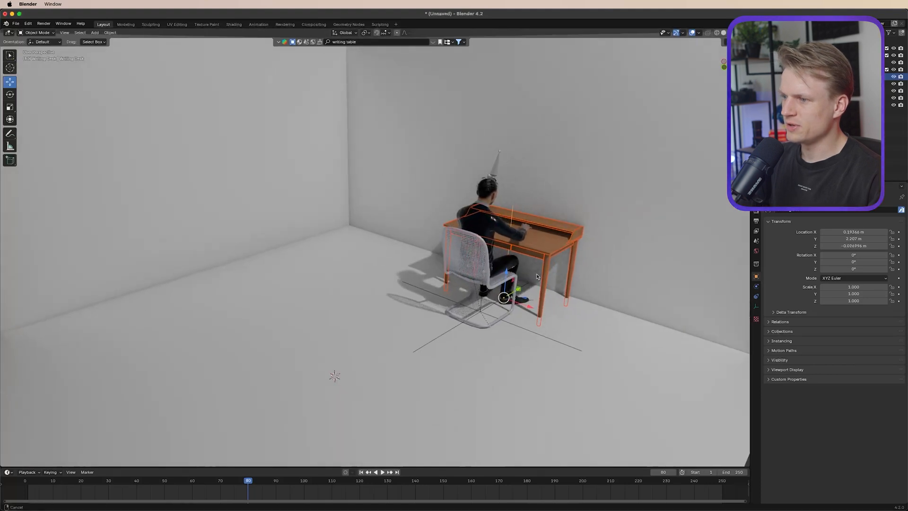
pyautogui.click(372, 40)
pyautogui.write('plant')
pyautogui.press('Return')
pyautogui.moveTo(66, 81); pyautogui.dragTo(298, 325)
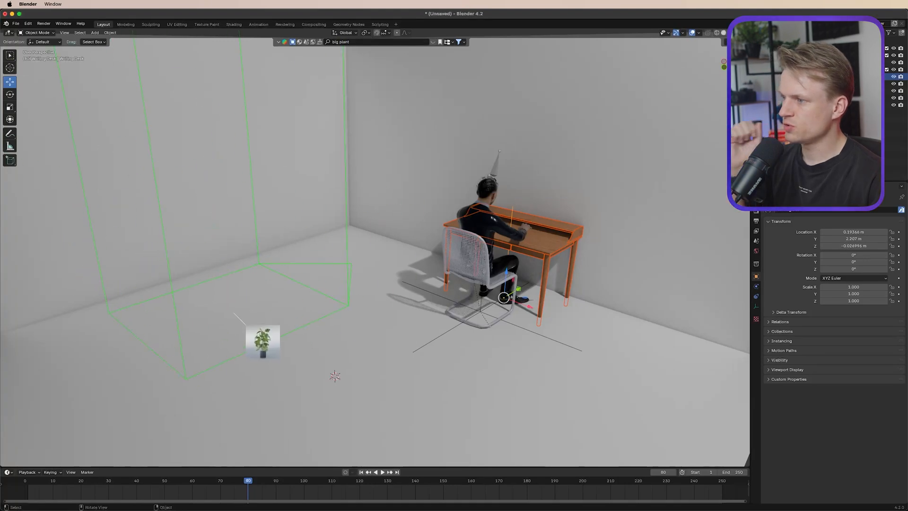
pyautogui.scroll(-2, 309, 315)
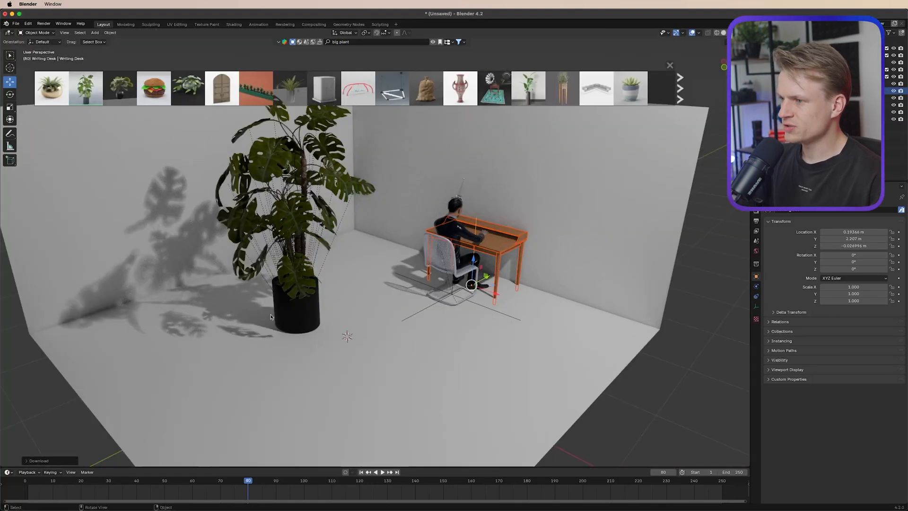
# - Move the monstera plant closer to the side wall, to about -0.74 m on X and -0.38 m on Y
pyautogui.moveTo(296, 303); pyautogui.dragTo(296, 327, button='middle')
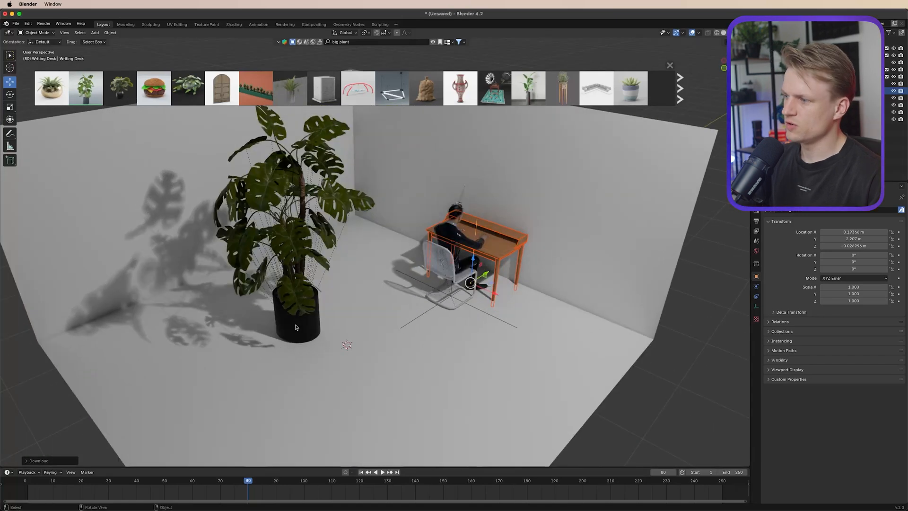
pyautogui.click(296, 328)
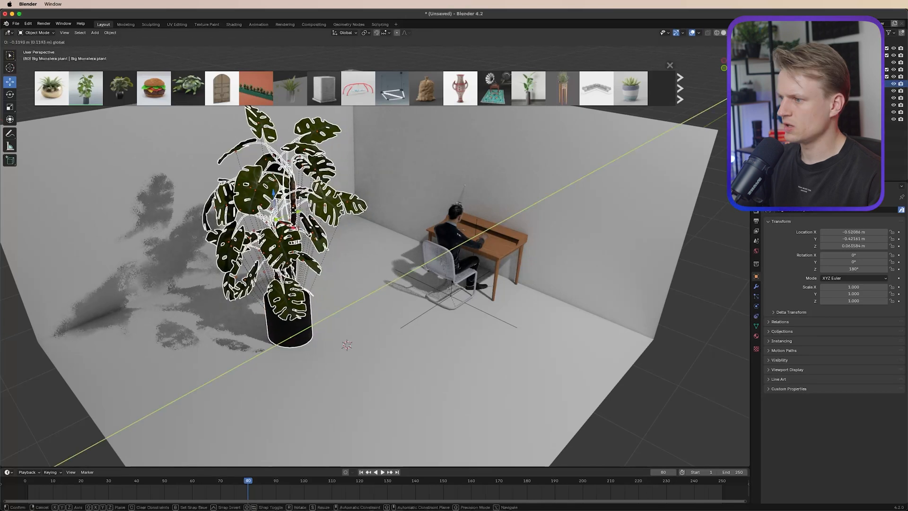
pyautogui.moveTo(306, 207); pyautogui.dragTo(295, 222)
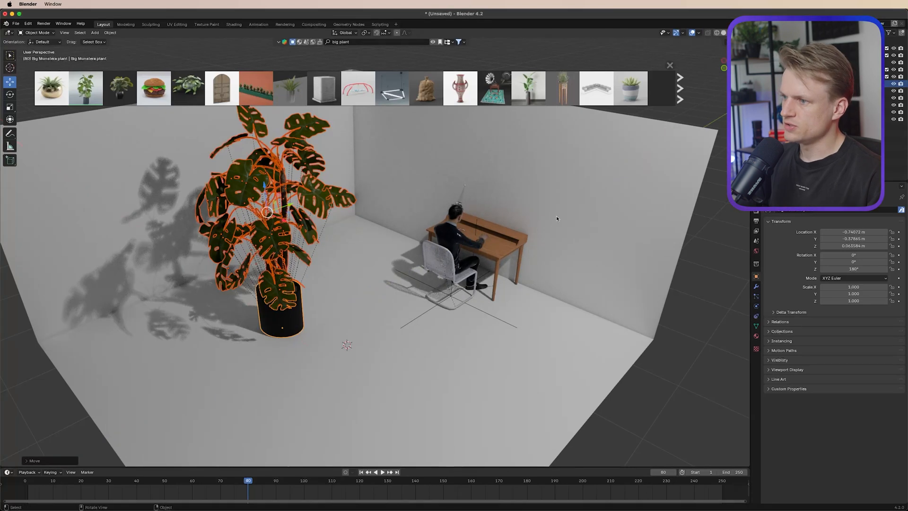
# - Search the asset library for "wall art" and hang the botanical Hanging wall art piece on the back wall above the desk
pyautogui.keyDown('shift'); pyautogui.moveTo(558, 218); pyautogui.dragTo(569, 215, button='middle'); pyautogui.keyUp('shift')
pyautogui.click(358, 41)
pyautogui.write('a')
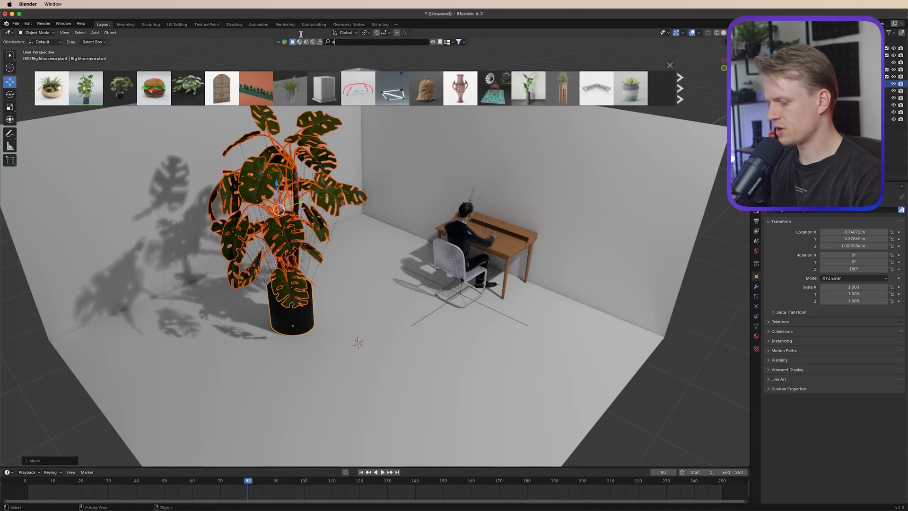
pyautogui.press('BackSpace')
pyautogui.write('wall ar')
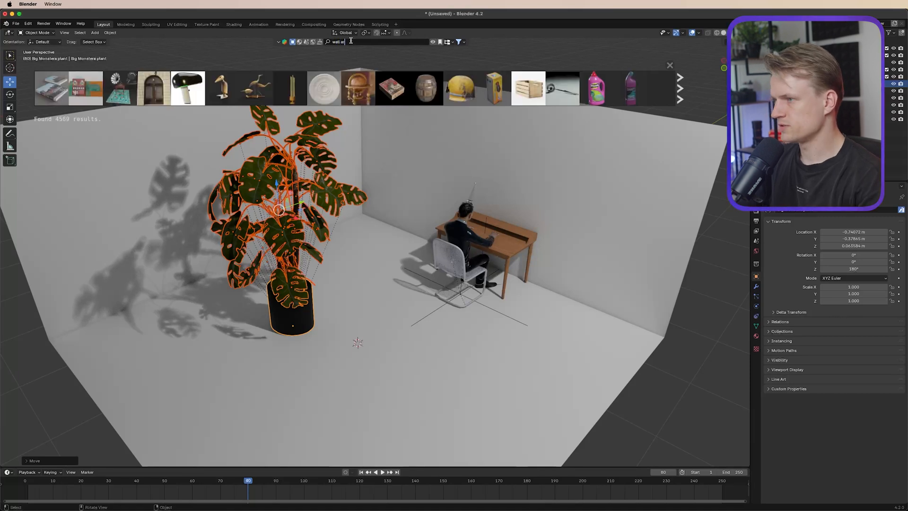
pyautogui.write('t')
pyautogui.press('Return')
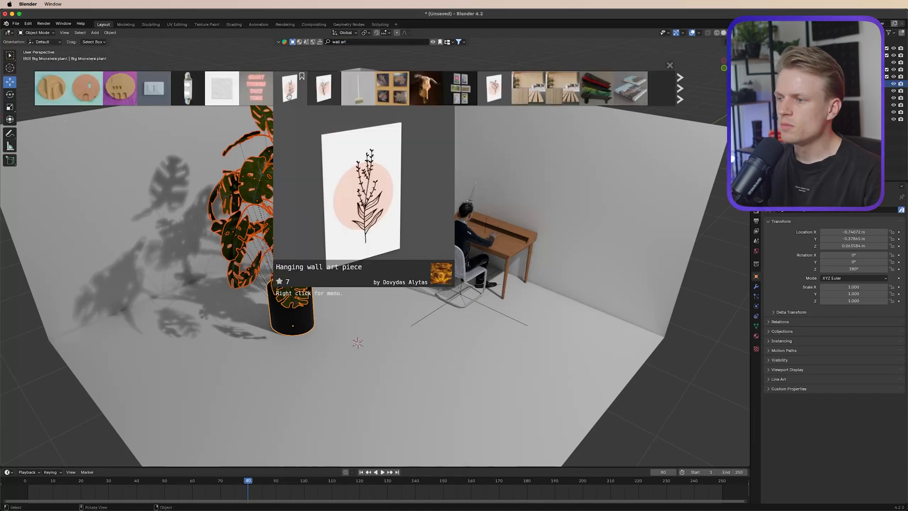
pyautogui.moveTo(291, 90); pyautogui.dragTo(535, 163)
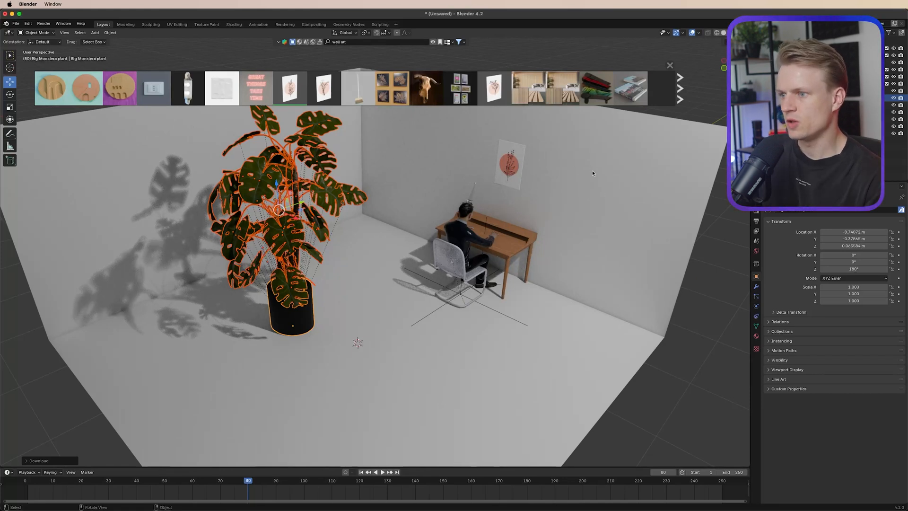
# - Add a text object to the scene and raise it to about 1.08 m on Z
pyautogui.click(95, 33)
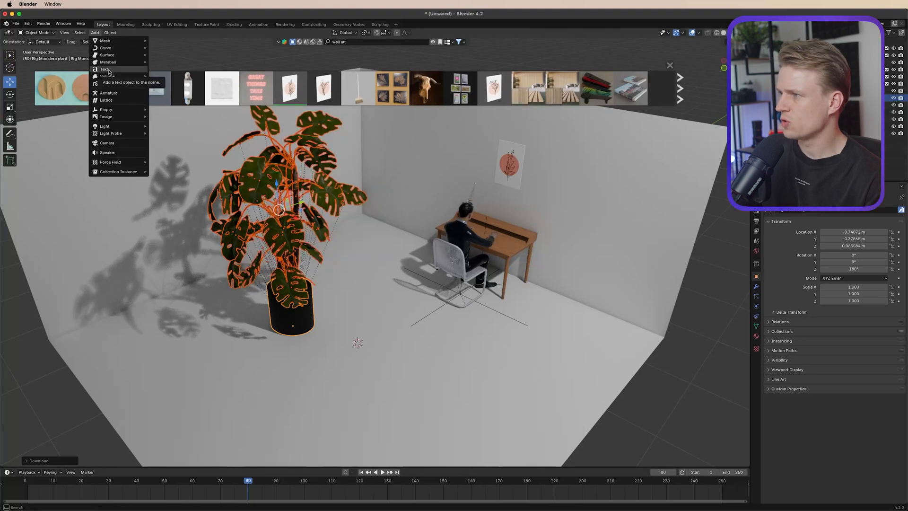
pyautogui.hotkey('shift', 'a')
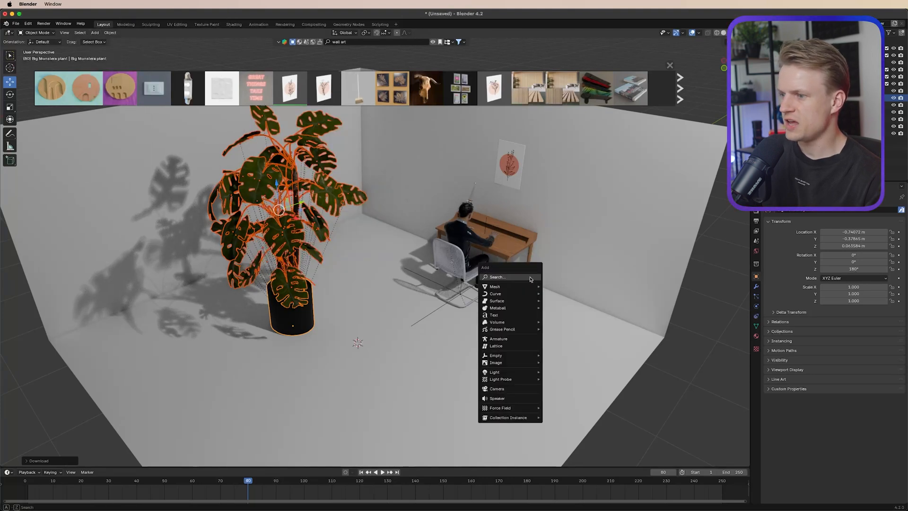
pyautogui.click(513, 316)
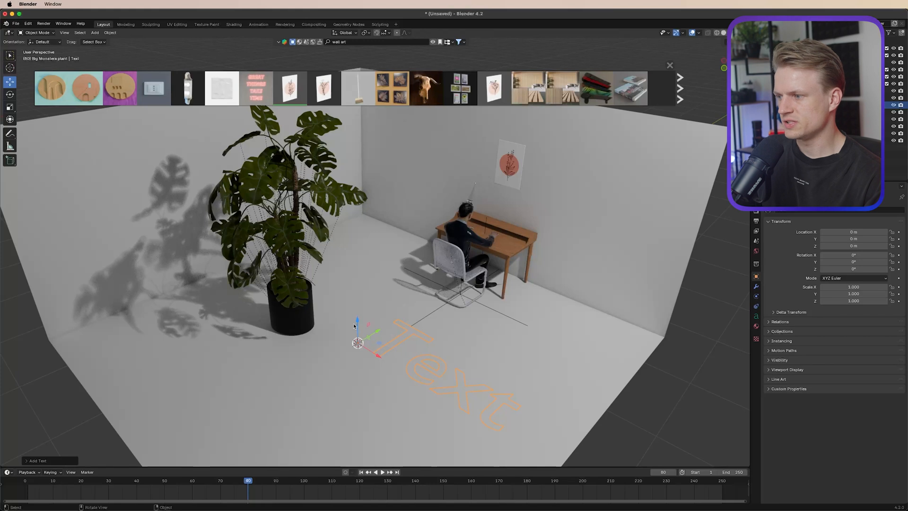
pyautogui.moveTo(358, 325); pyautogui.dragTo(379, 257)
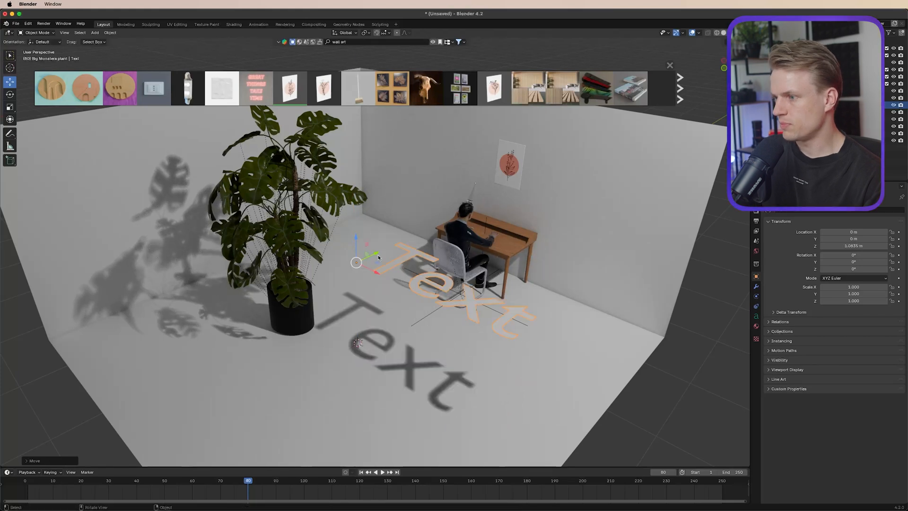
# - Change the text object's content to "2024" and rotate it about the X axis so it stands upright
pyautogui.press('Tab')
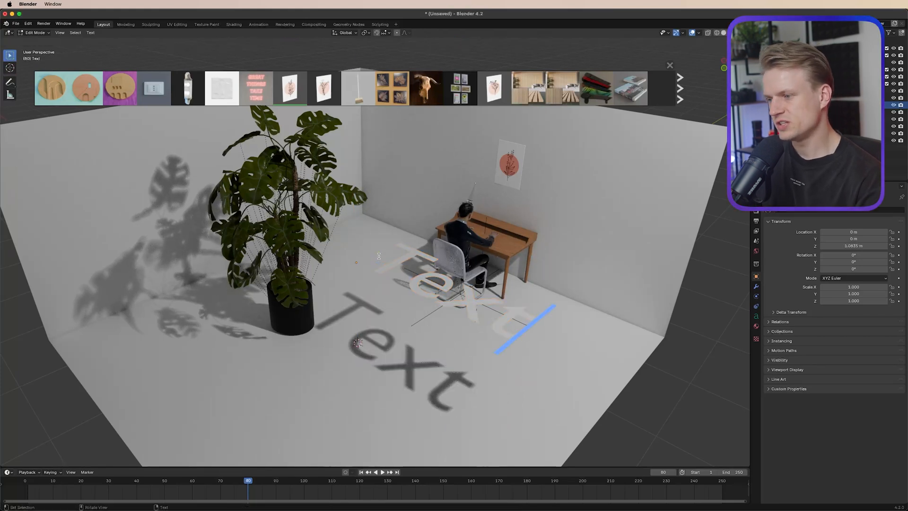
pyautogui.press('BackSpace')
pyautogui.press('BackSpace')
pyautogui.press('BackSpace')
pyautogui.press('BackSpace')
pyautogui.write('2')
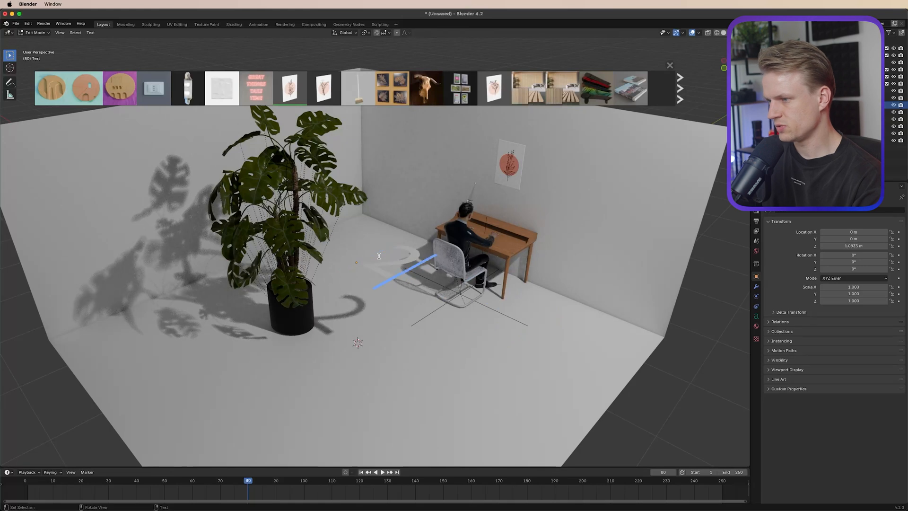
pyautogui.write('0254')
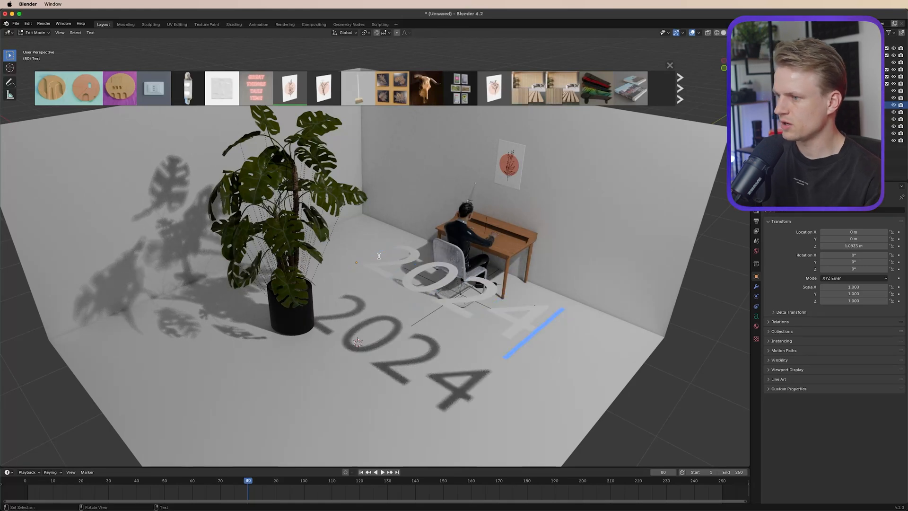
pyautogui.click(853, 255)
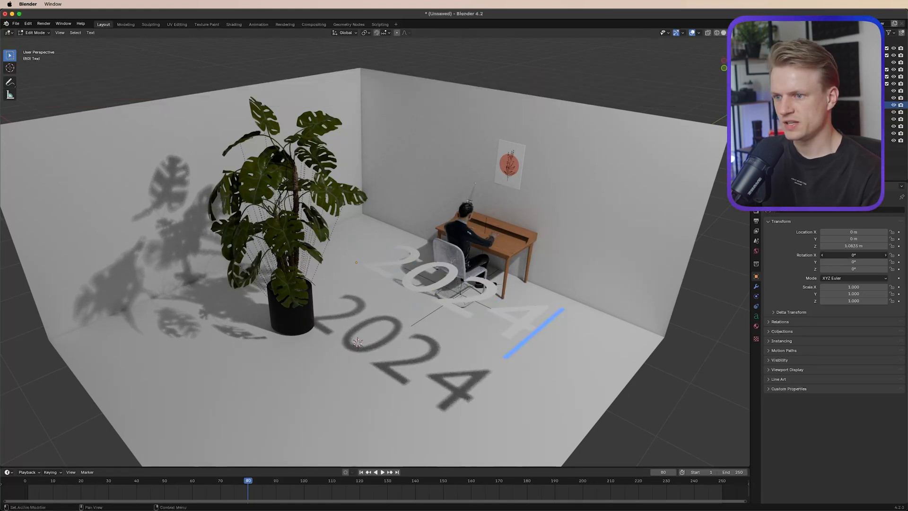
pyautogui.press('Return')
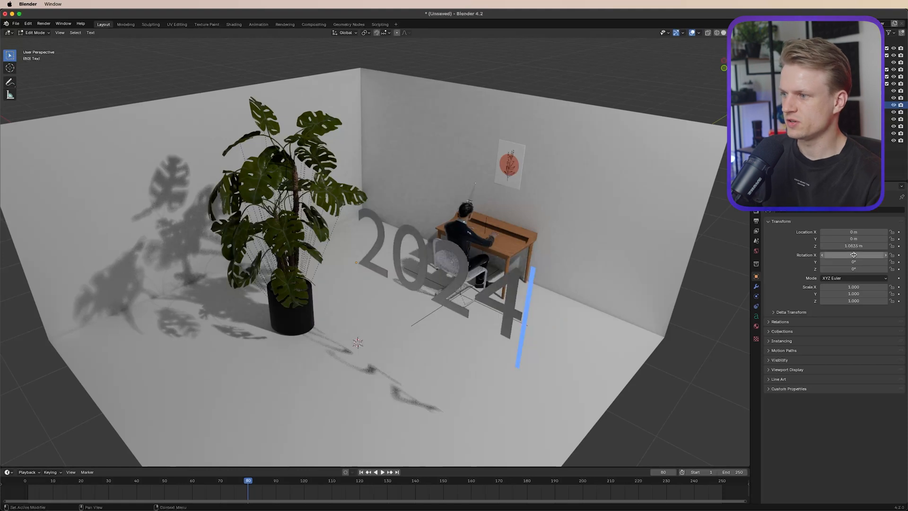
# - Load Touche Medium as the regular font of the 2024 text and finish editing the text
pyautogui.click(756, 316)
pyautogui.click(774, 294)
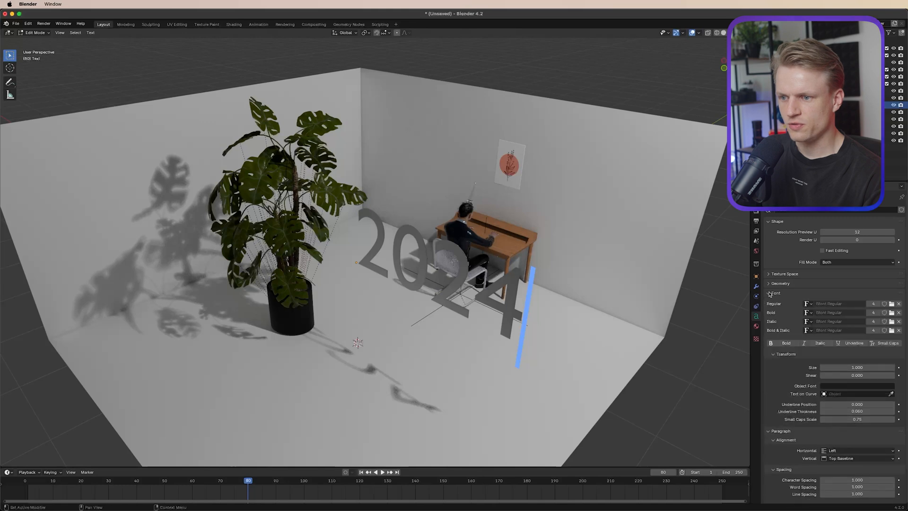
pyautogui.click(891, 304)
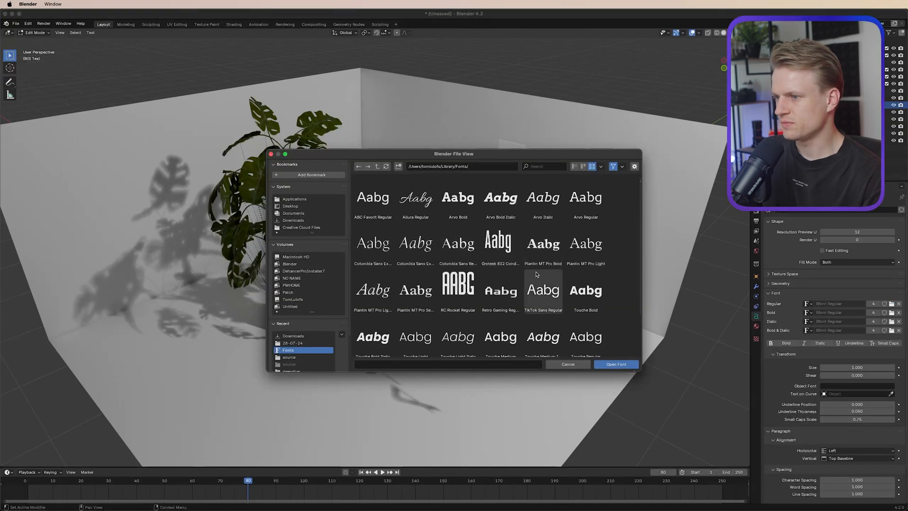
pyautogui.scroll(-2, 502, 294)
pyautogui.click(502, 294)
pyautogui.click(616, 364)
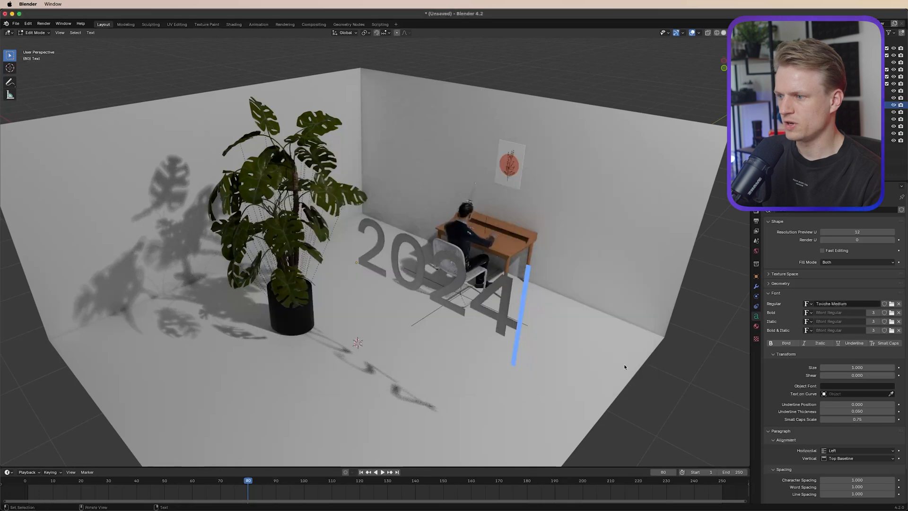
pyautogui.press('Tab')
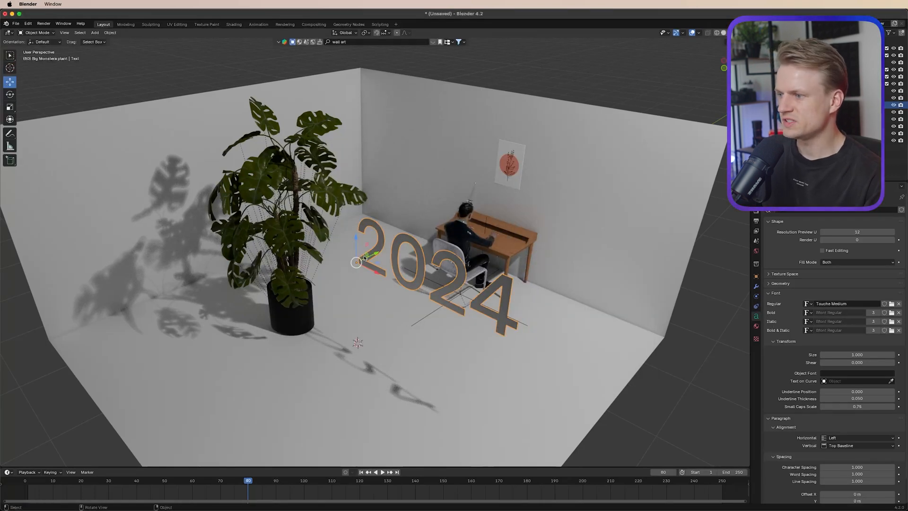
# - Move the 2024 text along Y back to the wall behind the desk
pyautogui.moveTo(377, 256); pyautogui.dragTo(536, 207)
pyautogui.scroll(2, 586, 184)
pyautogui.keyDown('shift'); pyautogui.moveTo(586, 184); pyautogui.dragTo(463, 195, button='middle'); pyautogui.keyUp('shift')
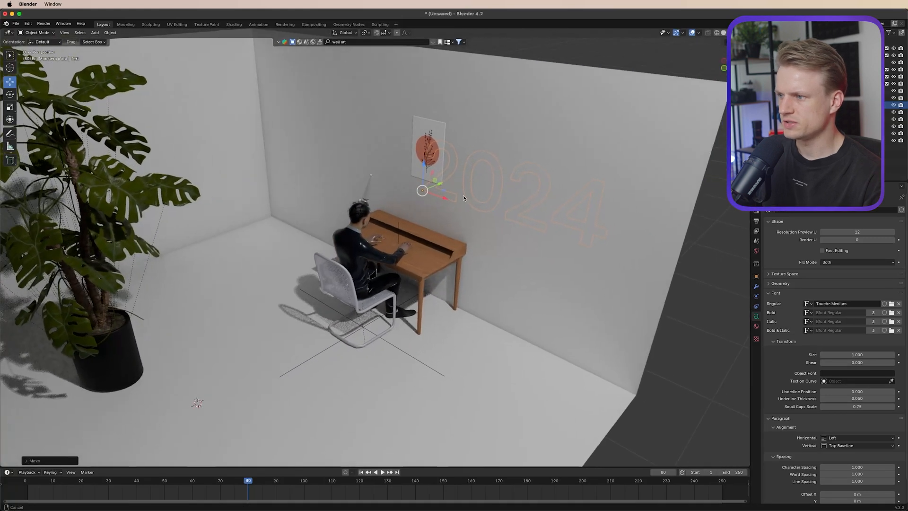
pyautogui.moveTo(438, 186); pyautogui.dragTo(431, 187)
pyautogui.moveTo(510, 187); pyautogui.dragTo(469, 249, button='middle')
pyautogui.scroll(4, 469, 249)
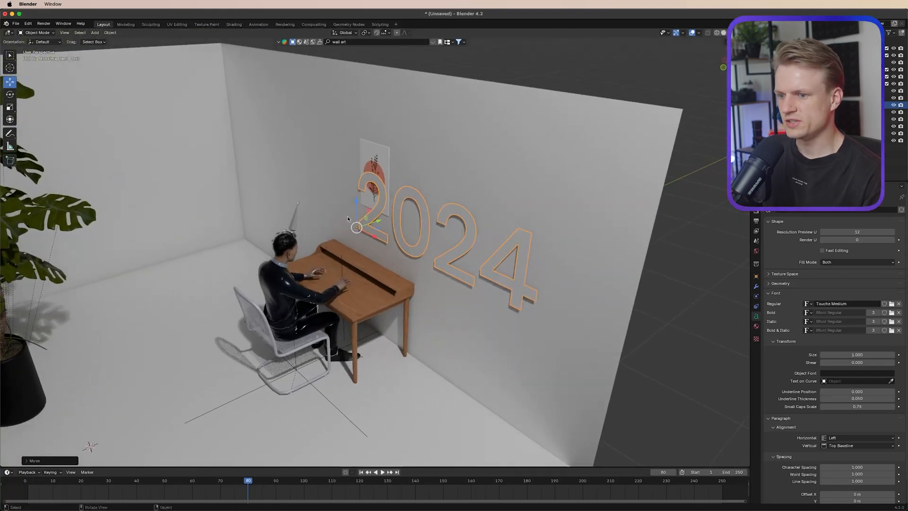
# - Scale the 2024 text down to a small sign and place it on the back wall beside the botanical wall art
pyautogui.click(9, 111)
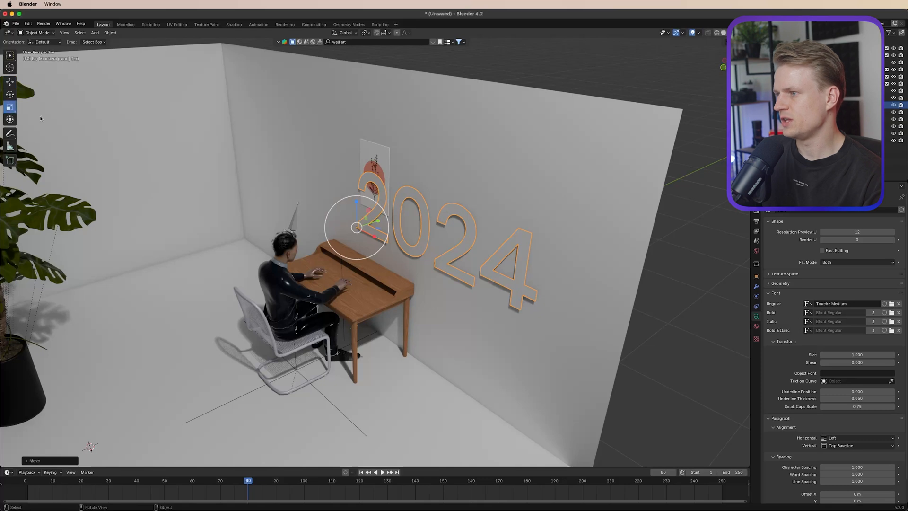
pyautogui.moveTo(374, 213); pyautogui.dragTo(461, 283)
pyautogui.click(10, 82)
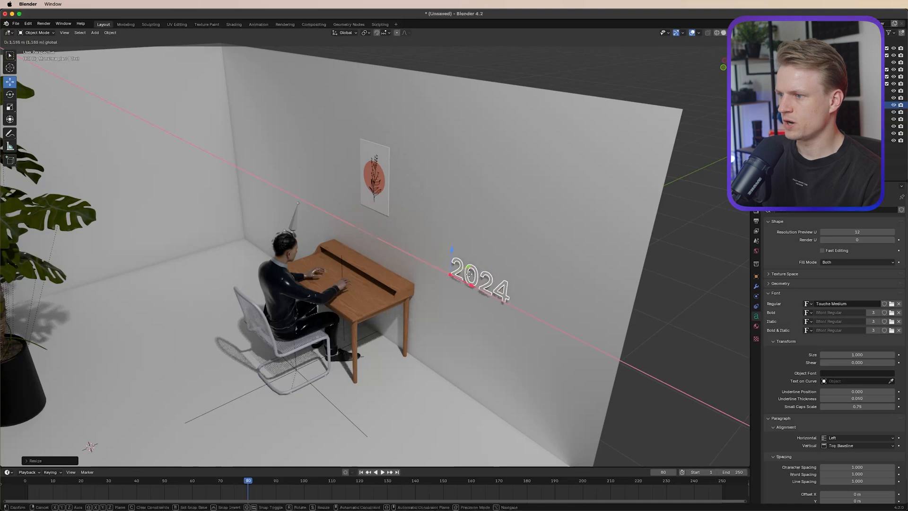
pyautogui.moveTo(448, 250); pyautogui.dragTo(442, 172)
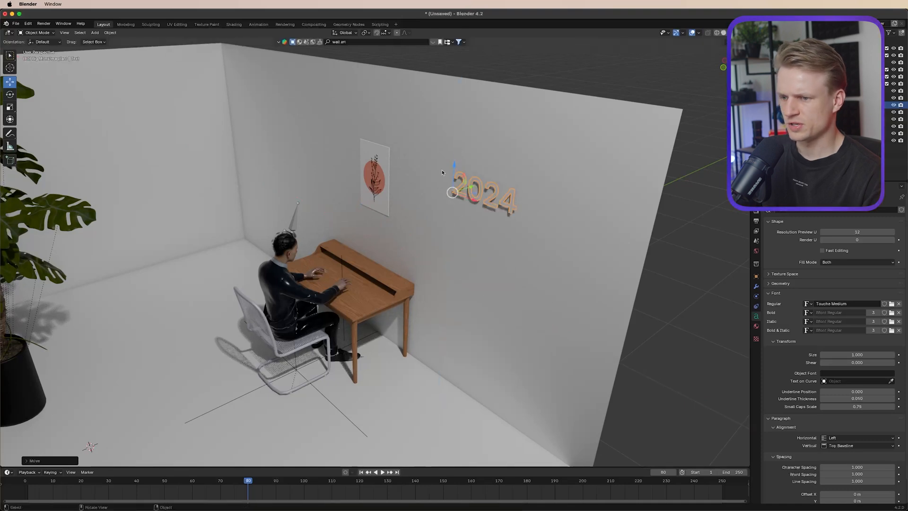
pyautogui.scroll(3, 632, 222)
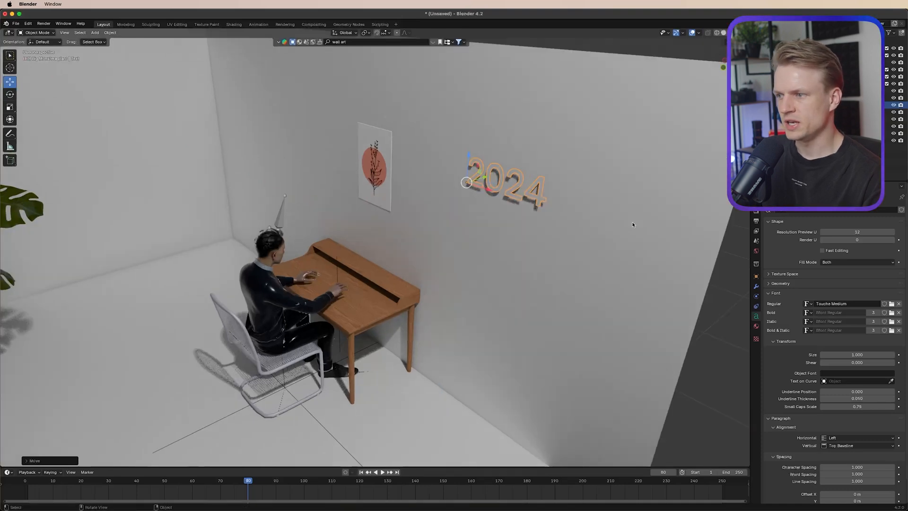
pyautogui.keyDown('shift'); pyautogui.moveTo(568, 184); pyautogui.dragTo(500, 189, button='middle'); pyautogui.keyUp('shift')
pyautogui.scroll(-2, 556, 183)
pyautogui.scroll(2, 500, 189)
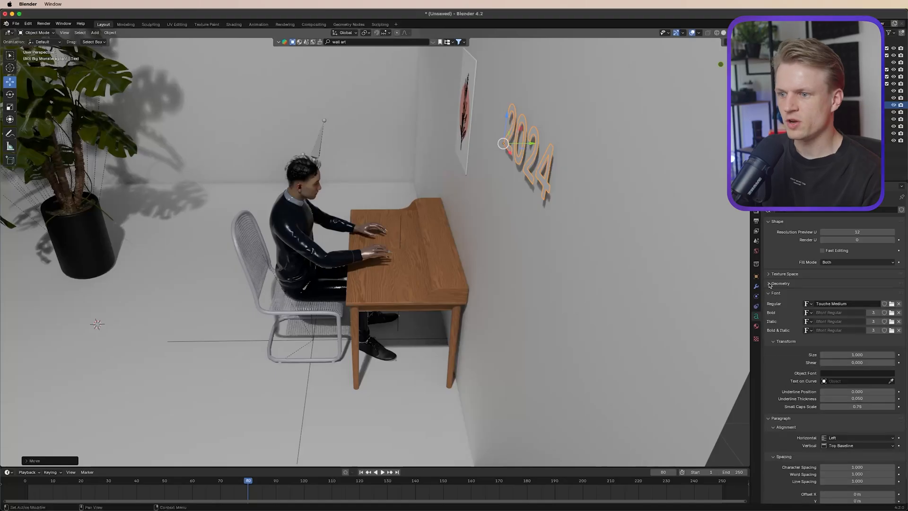
# - Extrude the 2024 text by 0.08 m and adjust its distance from the back wall along Y
pyautogui.click(769, 283)
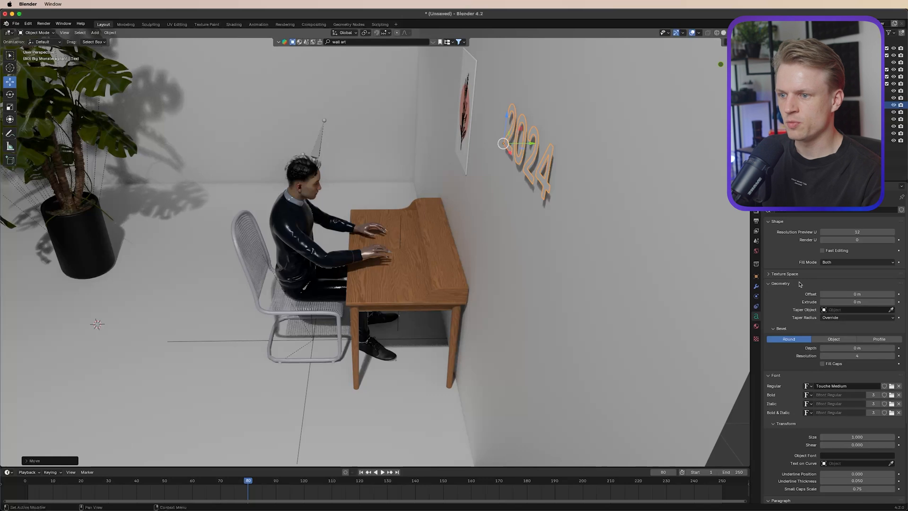
pyautogui.moveTo(849, 301); pyautogui.dragTo(872, 301)
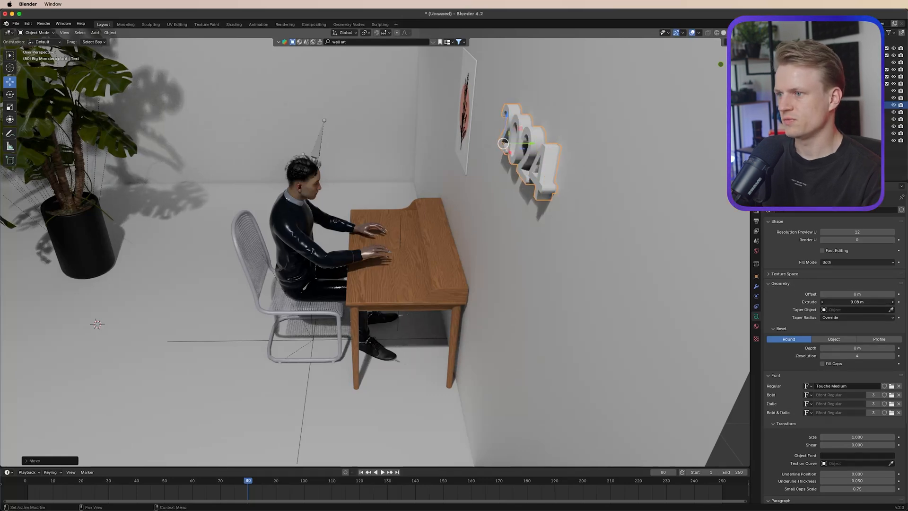
pyautogui.moveTo(526, 142); pyautogui.dragTo(534, 143)
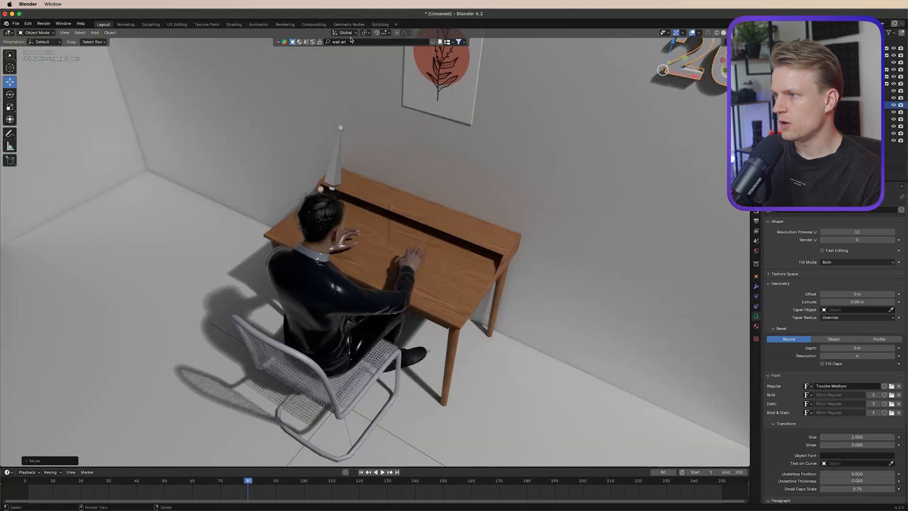
# - Search the asset library for "macbook" and place the Macbook pro/laptop on the desk in front of the man
pyautogui.click(351, 41)
pyautogui.write('macbook')
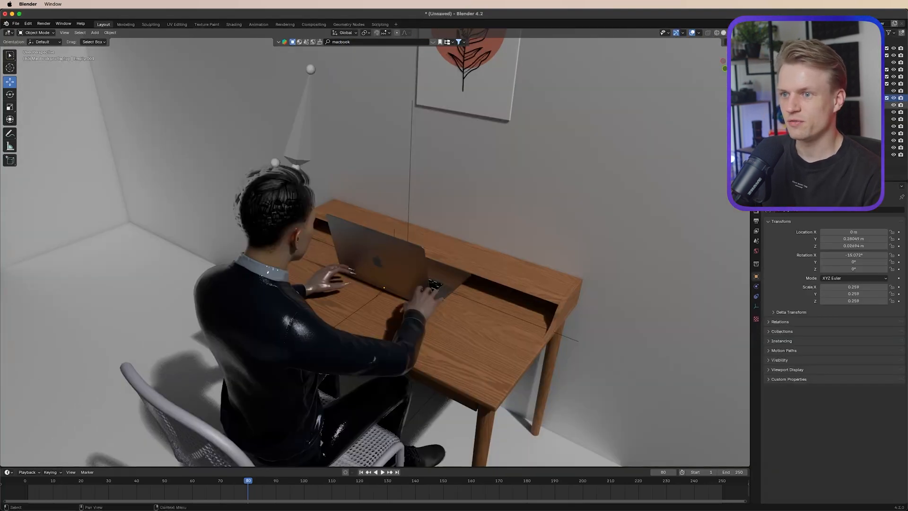
pyautogui.click(803, 105)
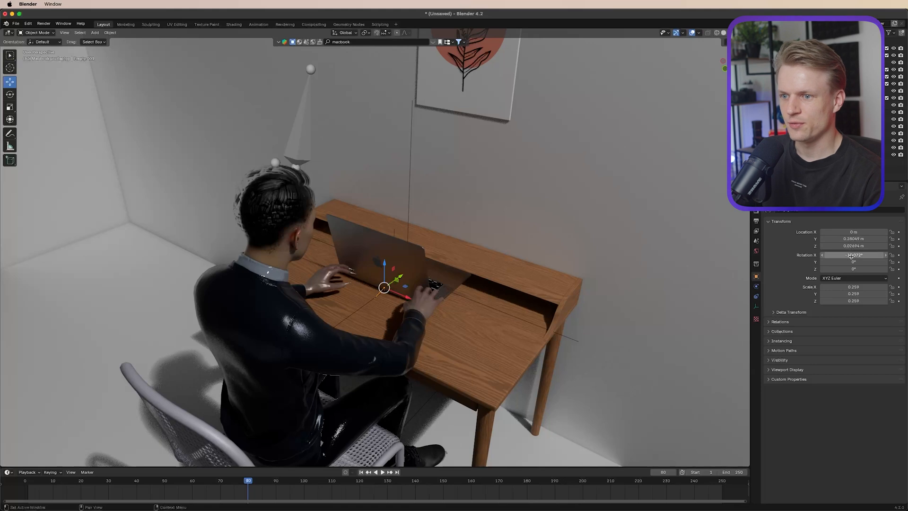
pyautogui.moveTo(853, 255); pyautogui.dragTo(897, 255)
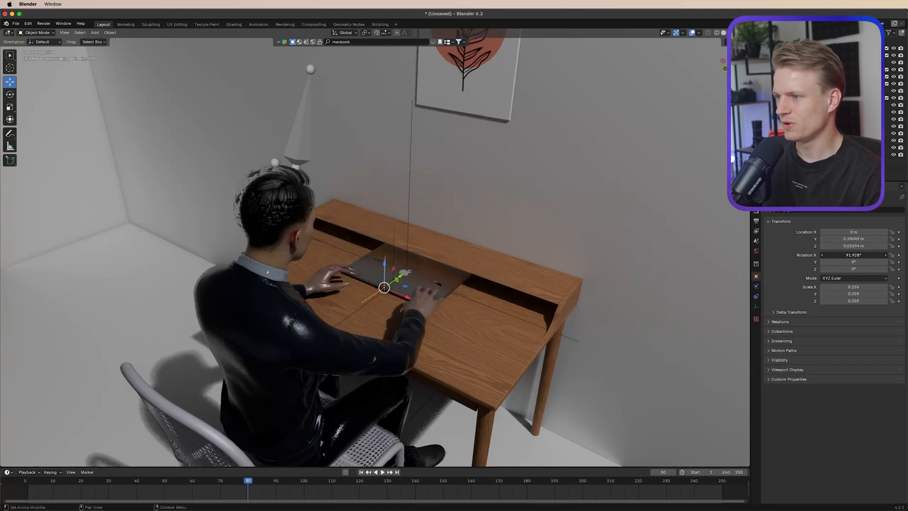
pyautogui.press('Escape')
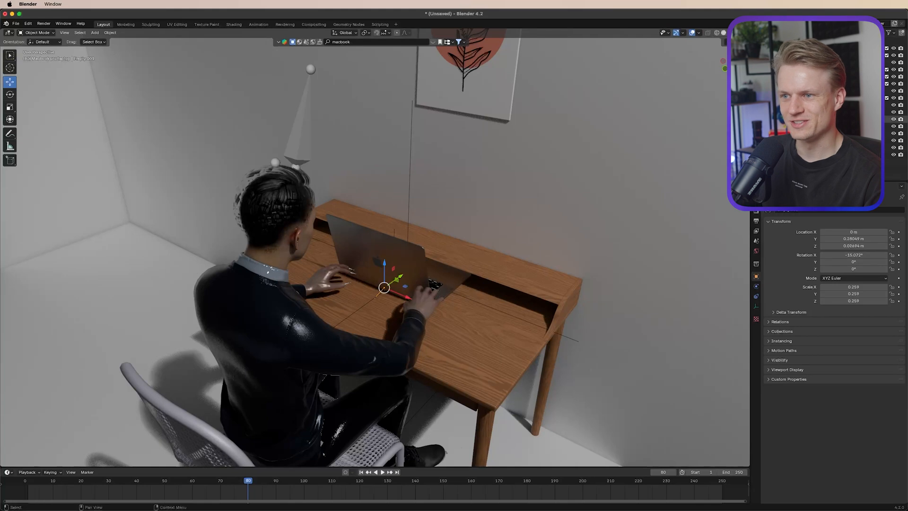
# - Select all objects in the Macbook pro/laptop collection and move them along Y toward the seated man
pyautogui.rightClick(814, 99)
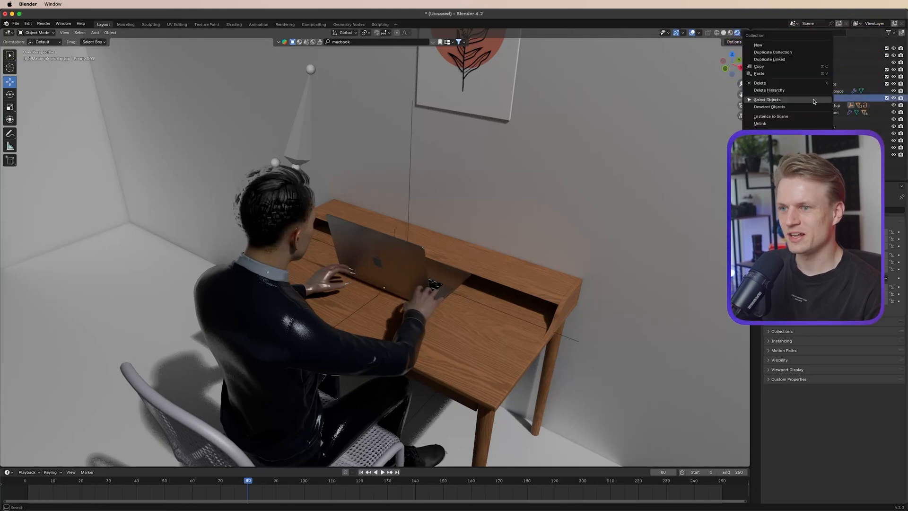
pyautogui.click(767, 100)
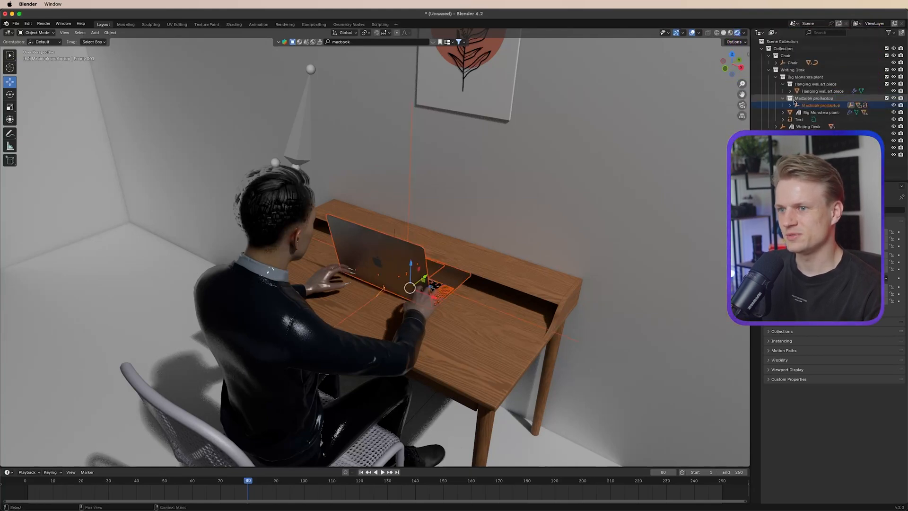
pyautogui.moveTo(425, 279); pyautogui.dragTo(400, 297)
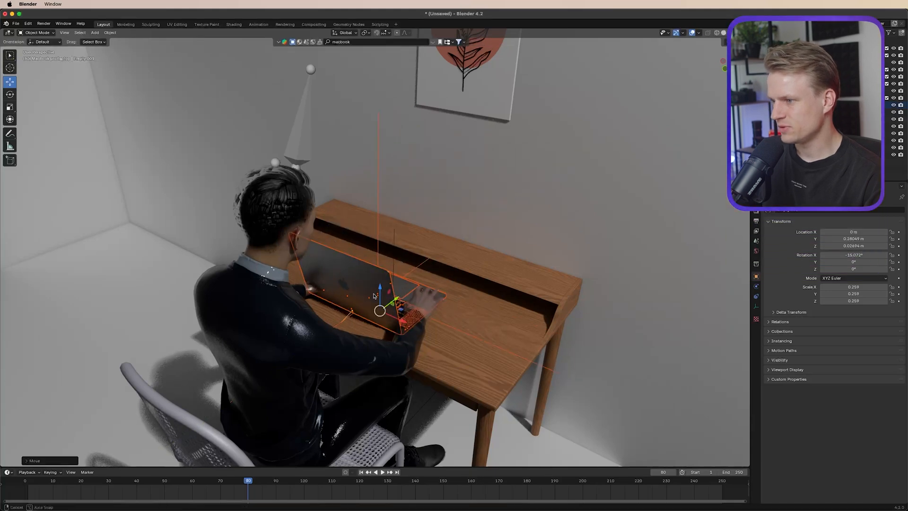
pyautogui.moveTo(392, 297); pyautogui.dragTo(343, 292, button='middle')
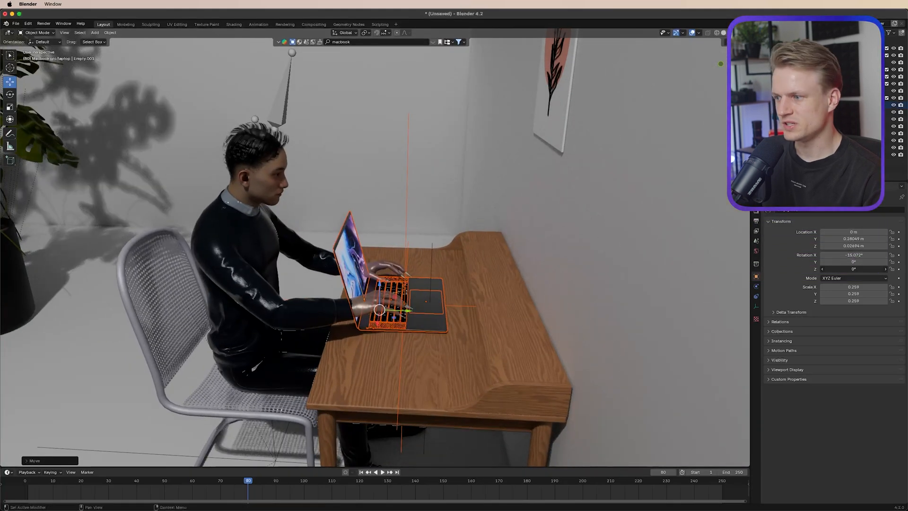
# - Choose the Macbook pro/laptop object in the object properties and set its Z rotation to 0° so the screen faces the man
pyautogui.click(770, 212)
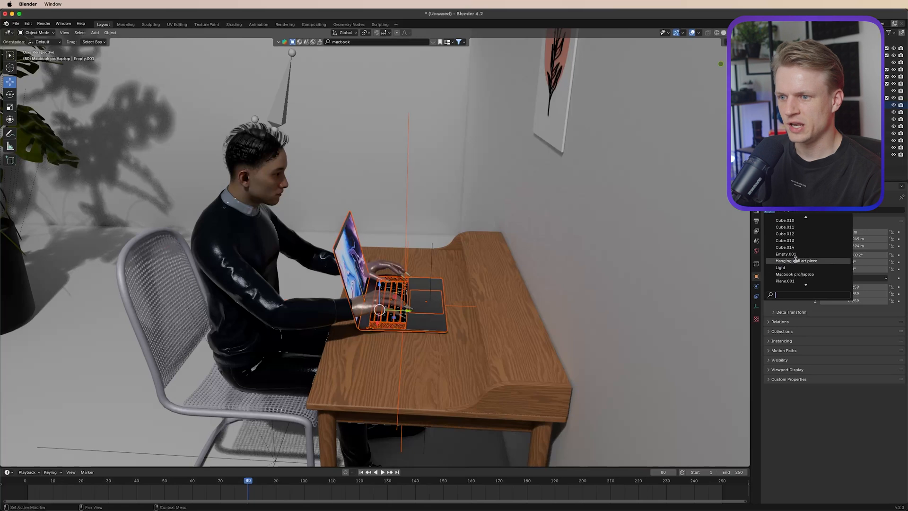
pyautogui.click(799, 274)
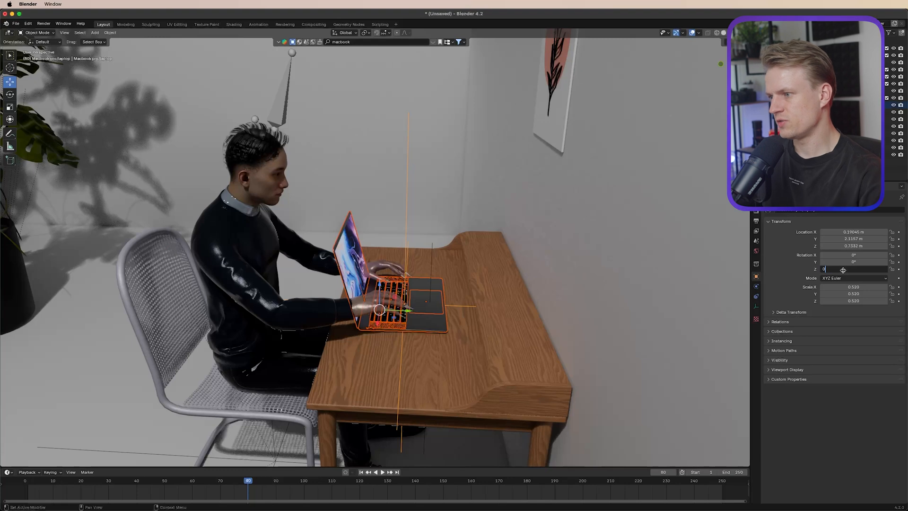
pyautogui.click(843, 270)
pyautogui.write('0')
pyautogui.press('Return')
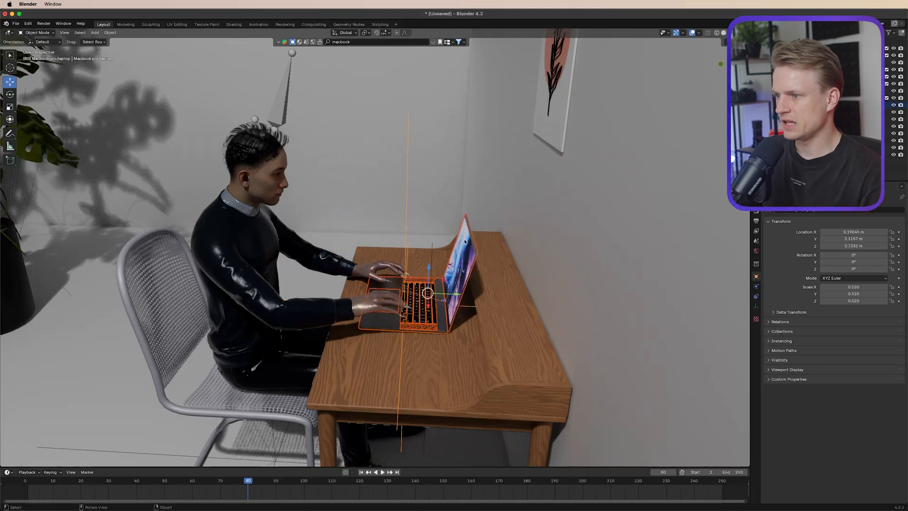
# - Shift the laptop along Y and X to sit under the man's hands, at about 0.20 m on X
pyautogui.moveTo(457, 294); pyautogui.dragTo(450, 297)
pyautogui.moveTo(450, 297); pyautogui.dragTo(409, 288, button='middle')
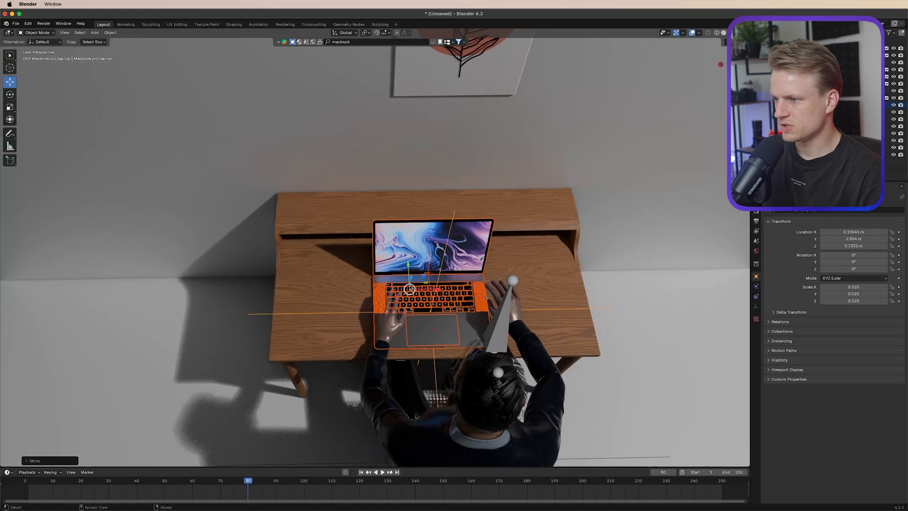
pyautogui.moveTo(437, 289); pyautogui.dragTo(441, 289)
# - Search the asset library for "iphone" and place a dark blue iPhone on the desk beside the laptop
pyautogui.click(341, 42)
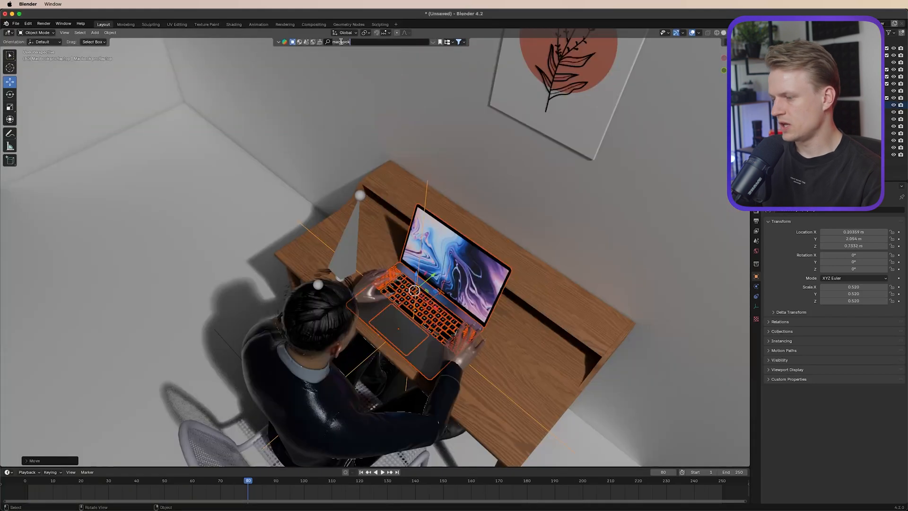
pyautogui.write('ne')
pyautogui.press('Return')
pyautogui.moveTo(154, 88); pyautogui.dragTo(519, 350)
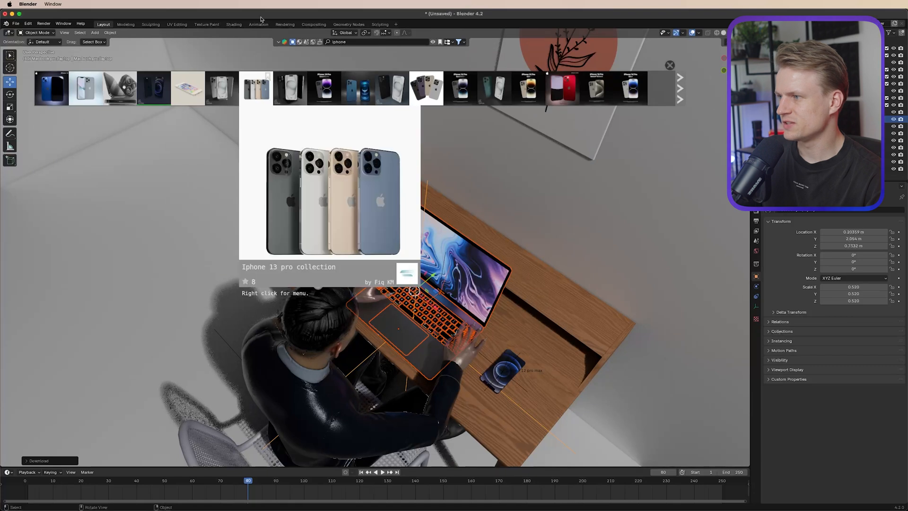
# - Search the asset library for "notes" and place the handwritten paper sheets on the desk under the phone
pyautogui.click(344, 41)
pyautogui.write('notes')
pyautogui.press('Return')
pyautogui.moveTo(188, 88); pyautogui.dragTo(526, 374)
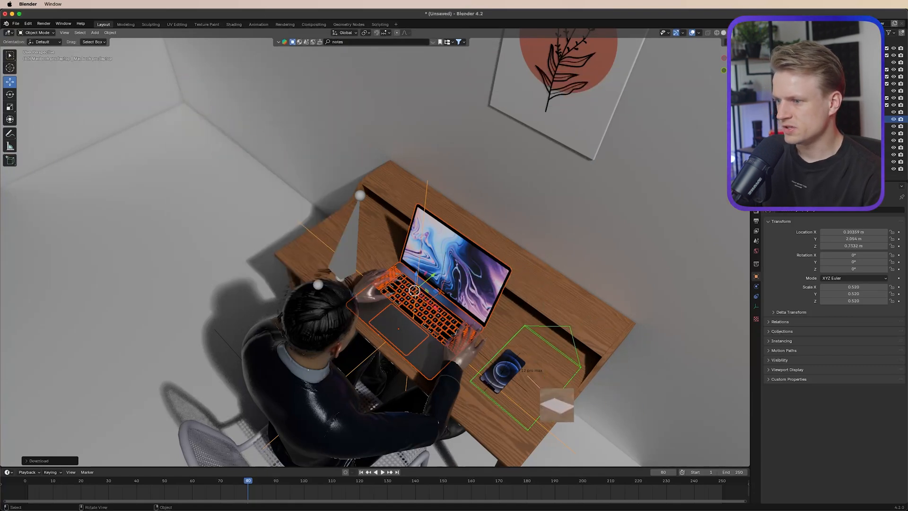
pyautogui.moveTo(478, 257); pyautogui.dragTo(390, 128, button='middle')
pyautogui.scroll(2, 447, 205)
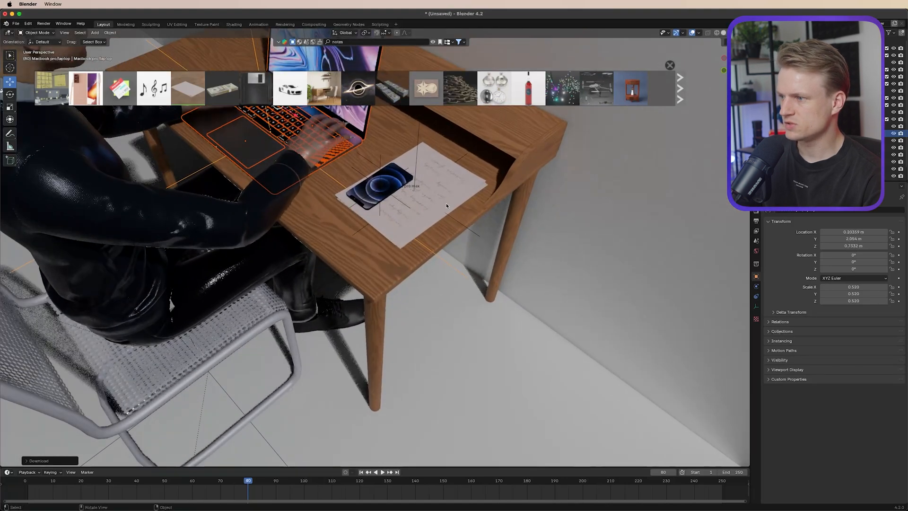
# - Select all objects of the A4 paper pile collection and rotate the paper sheets slightly on the desk
pyautogui.scroll(2, 447, 205)
pyautogui.moveTo(446, 203); pyautogui.dragTo(436, 205, button='middle')
pyautogui.moveTo(382, 249)
pyautogui.mouseDown(button='middle')
pyautogui.moveTo(365, 262)
pyautogui.moveTo(376, 261)
pyautogui.mouseUp(button='middle')
pyautogui.keyDown('shift'); pyautogui.moveTo(431, 284); pyautogui.dragTo(434, 291, button='middle'); pyautogui.keyUp('shift')
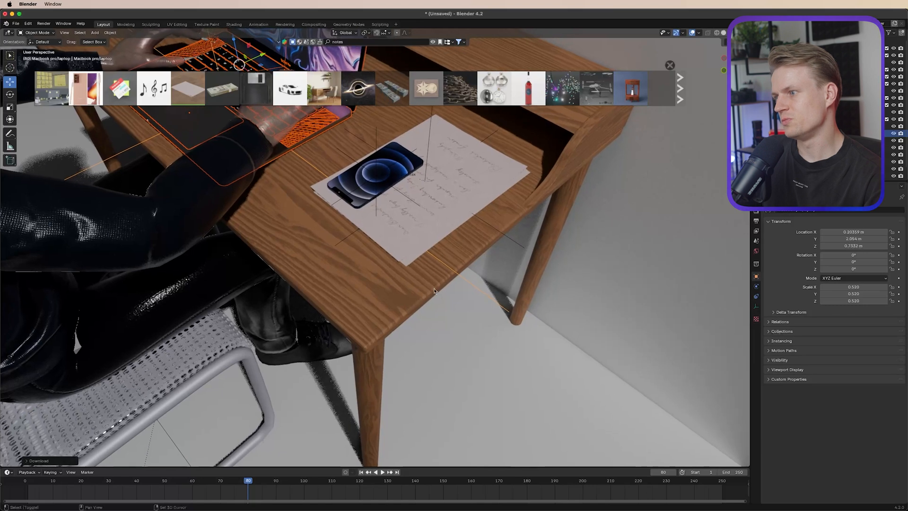
pyautogui.click(420, 192)
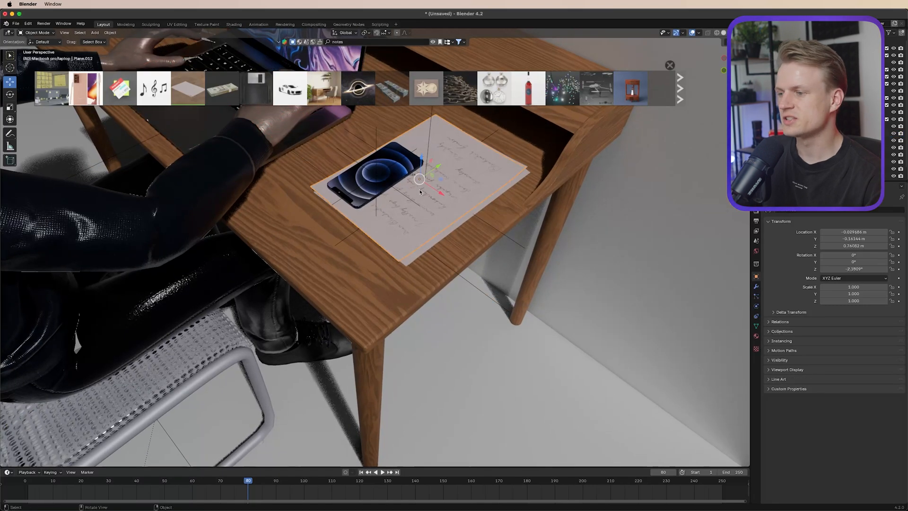
pyautogui.press('KP_Decimal')
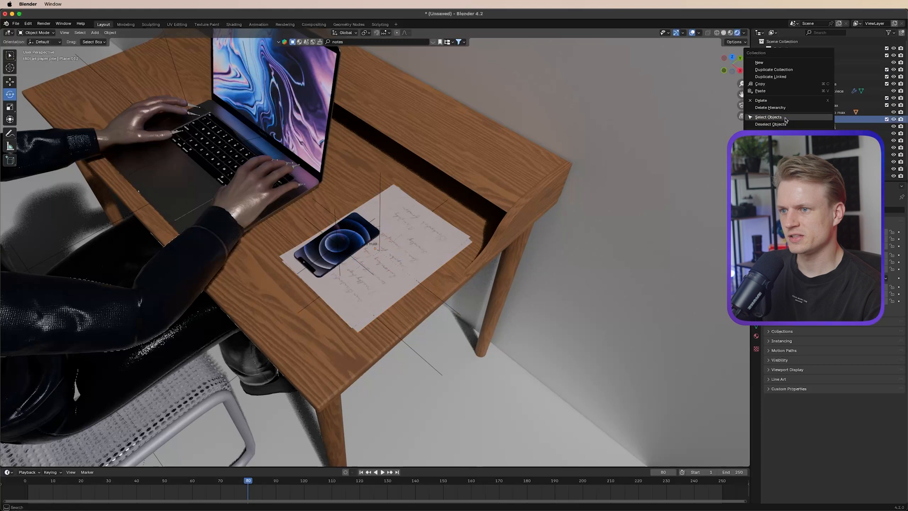
pyautogui.moveTo(381, 271); pyautogui.dragTo(392, 208)
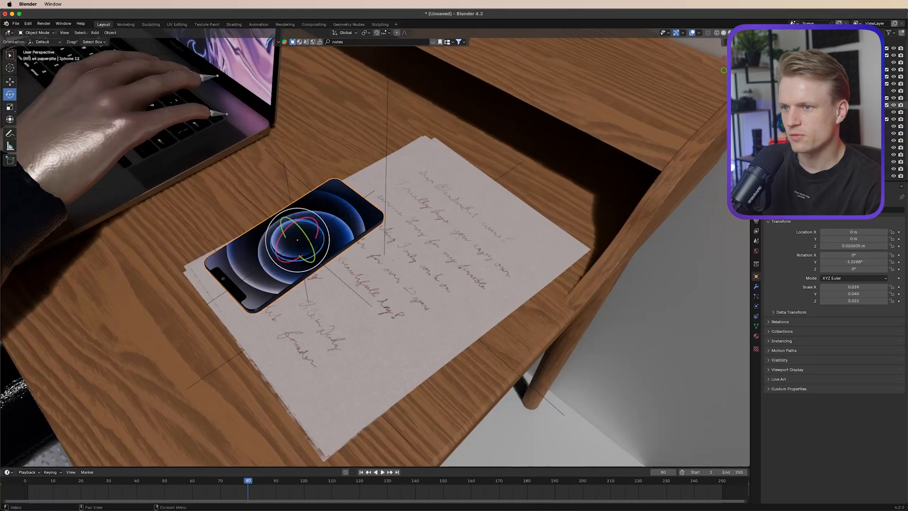
# - Select all objects of the iPhone 12 pro max collection and rotate the phone slightly on the papers
pyautogui.rightClick(815, 106)
pyautogui.click(766, 105)
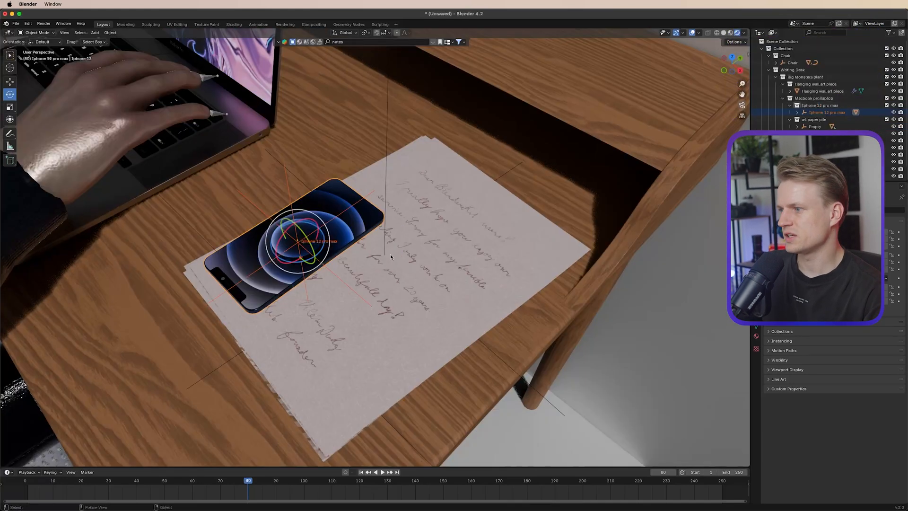
pyautogui.moveTo(293, 262); pyautogui.dragTo(298, 220)
pyautogui.scroll(-12, 429, 236)
pyautogui.moveTo(455, 233); pyautogui.dragTo(501, 241, button='middle')
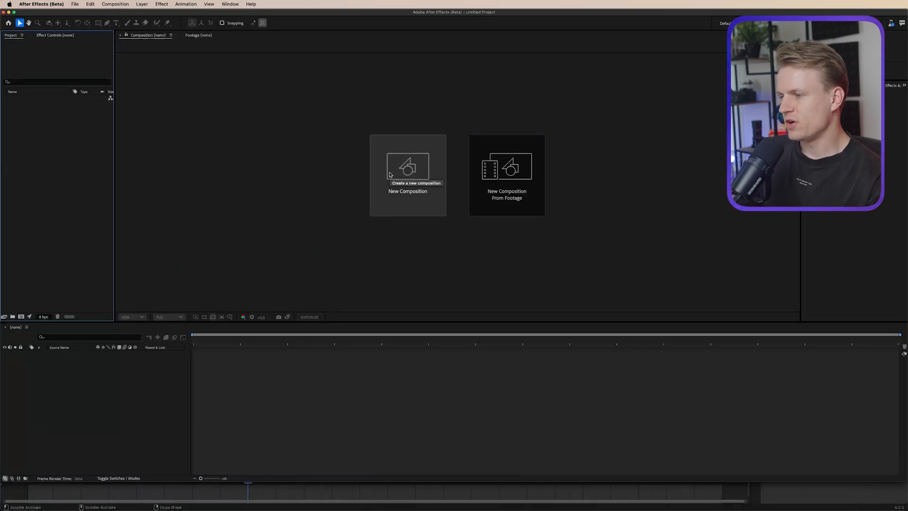
# - Switch to After Effects and create a new composition with the Social Media Portrait HD 1080x1920 30 fps preset
pyautogui.click(394, 179)
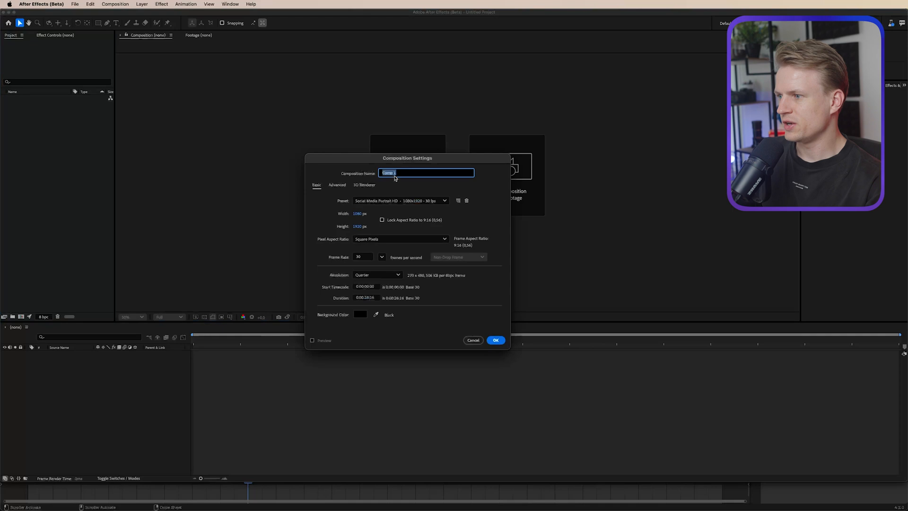
pyautogui.click(380, 204)
pyautogui.click(382, 291)
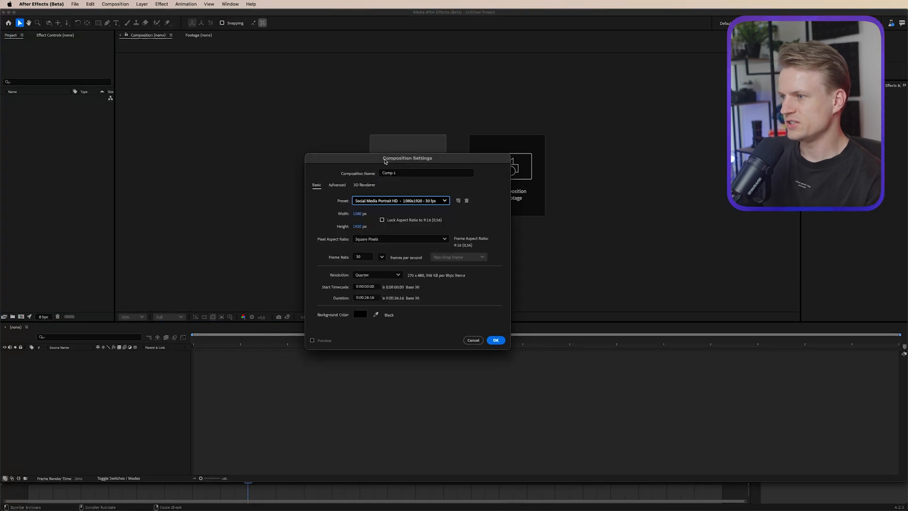
pyautogui.click(496, 341)
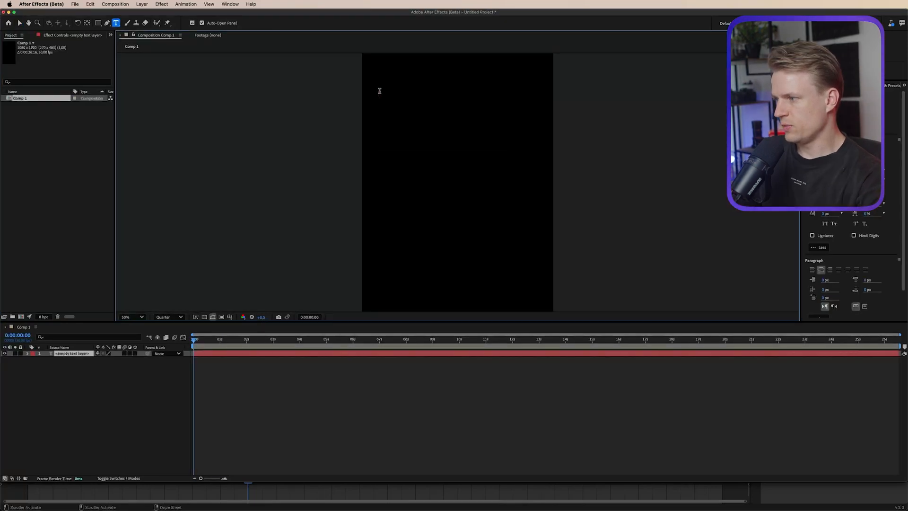
# - Add the text "Goals" in a bold italic style, enlarge it and place it near the top of the frame
pyautogui.write('Goals')
pyautogui.press('super+a')
pyautogui.click(842, 159)
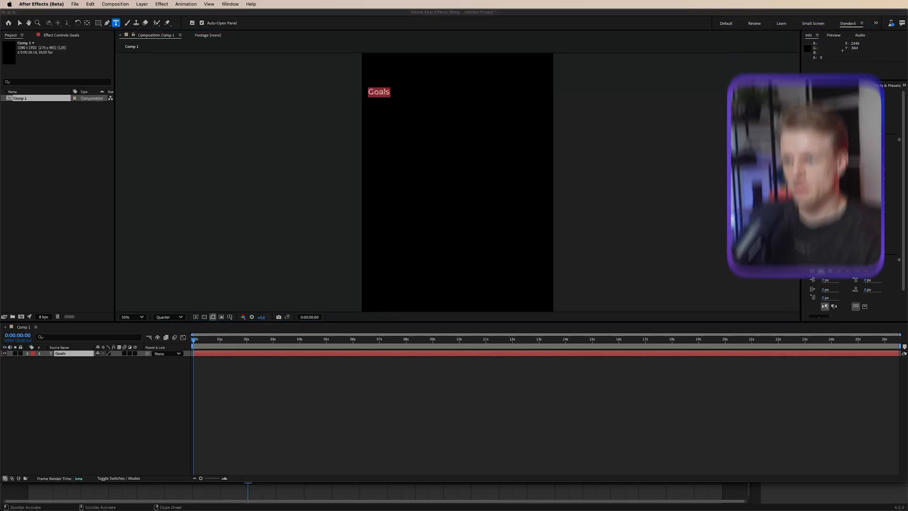
pyautogui.click(829, 213)
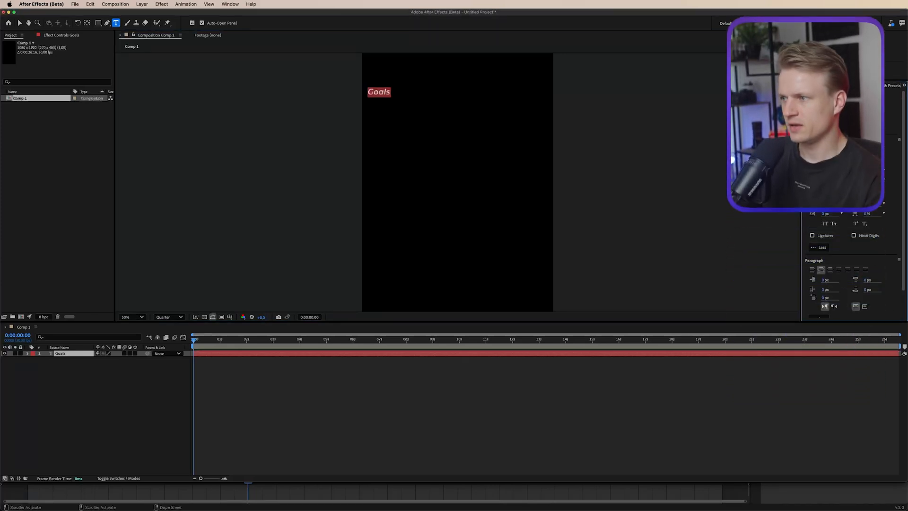
pyautogui.moveTo(825, 169); pyautogui.dragTo(864, 170)
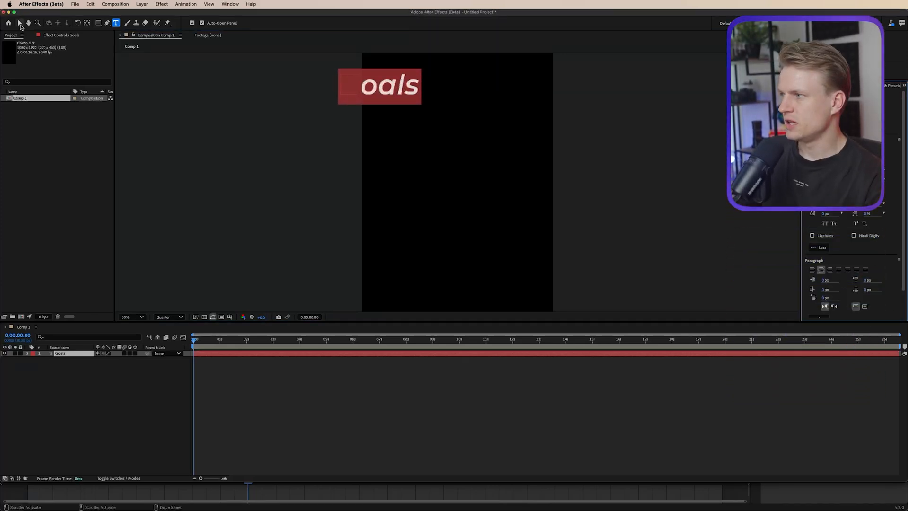
pyautogui.click(19, 23)
pyautogui.moveTo(395, 87); pyautogui.dragTo(438, 91)
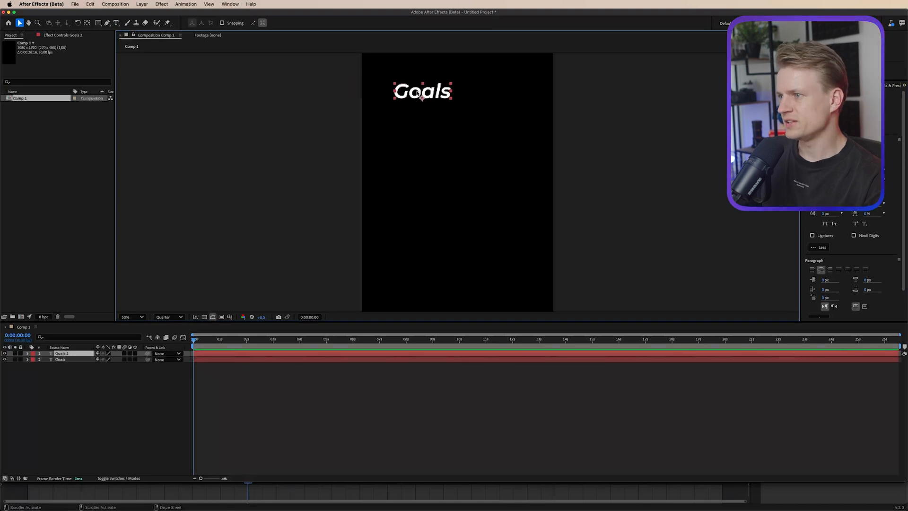
# - Place a duplicate of the "Goals" text below it and change its wording to "Let's make this the best year"
pyautogui.moveTo(420, 93); pyautogui.dragTo(419, 116)
pyautogui.doubleClick(419, 117)
pyautogui.write("Let's")
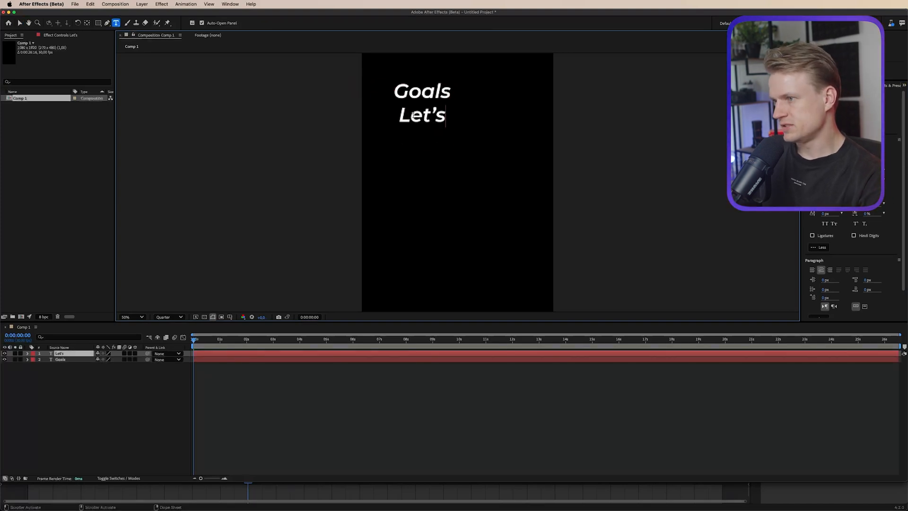
pyautogui.write(' make this the best year')
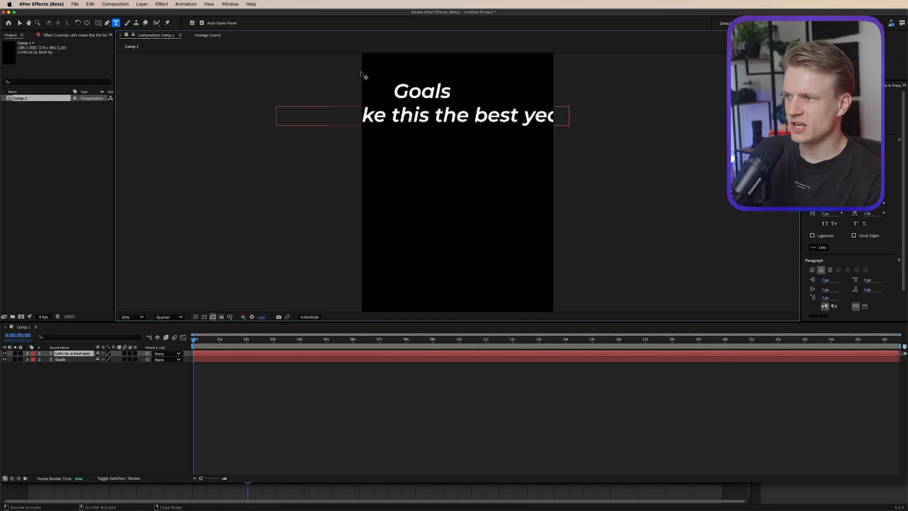
# - Shrink the "Let's make this the best year" text and give it a lighter, upright font style
pyautogui.press('super+a')
pyautogui.moveTo(825, 170); pyautogui.dragTo(805, 169)
pyautogui.click(843, 158)
pyautogui.click(823, 196)
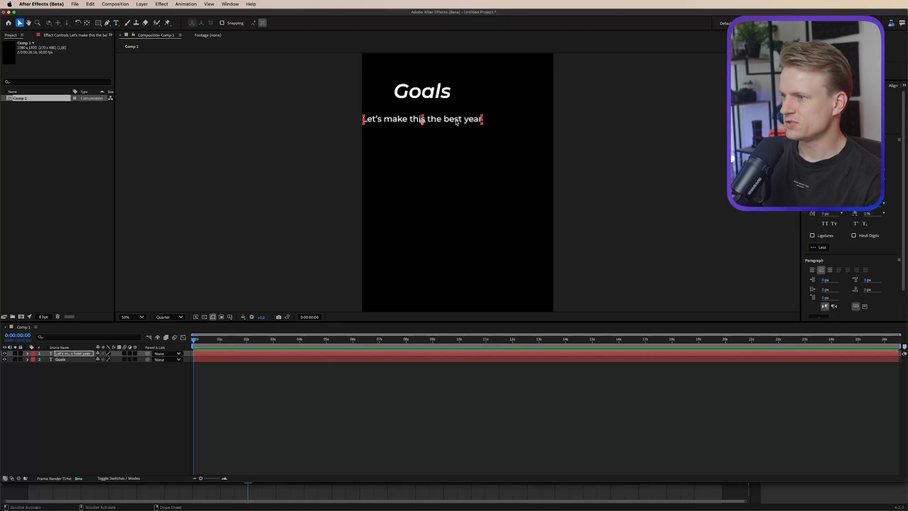
# - Left-align the heading and the subtitle with each other, with the subtitle directly below "Goals"
pyautogui.moveTo(451, 121); pyautogui.dragTo(478, 112)
pyautogui.moveTo(427, 93)
pyautogui.mouseDown()
pyautogui.moveTo(413, 94)
pyautogui.moveTo(419, 109)
pyautogui.mouseUp()
pyautogui.click(440, 272)
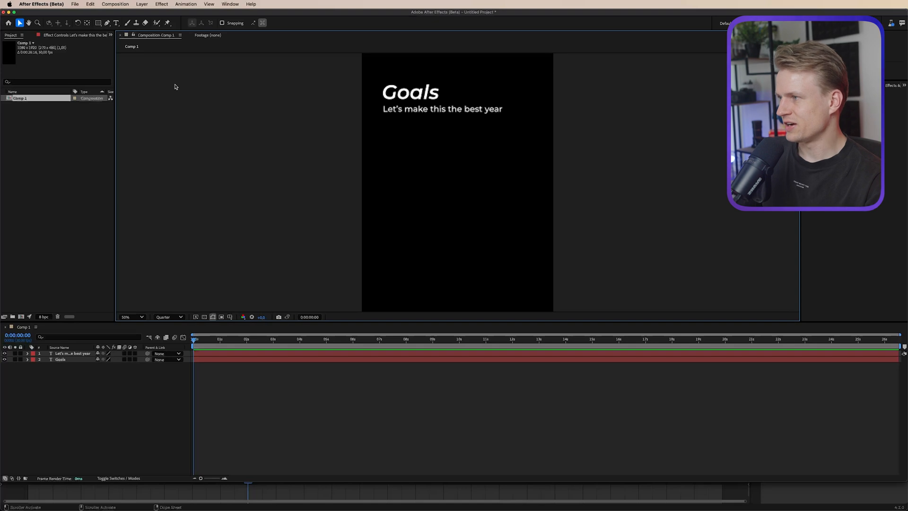
# - Draw a small white circle about 36 px wide below the start of the subtitle with the Ellipse tool
pyautogui.click(97, 23)
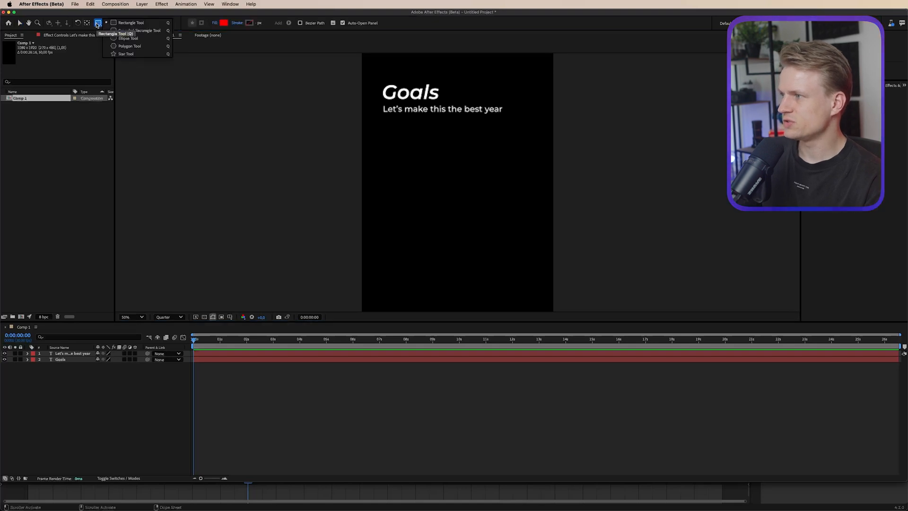
pyautogui.click(122, 41)
pyautogui.click(224, 23)
pyautogui.moveTo(432, 287); pyautogui.dragTo(354, 219)
pyautogui.click(549, 246)
pyautogui.scroll(4, 393, 130)
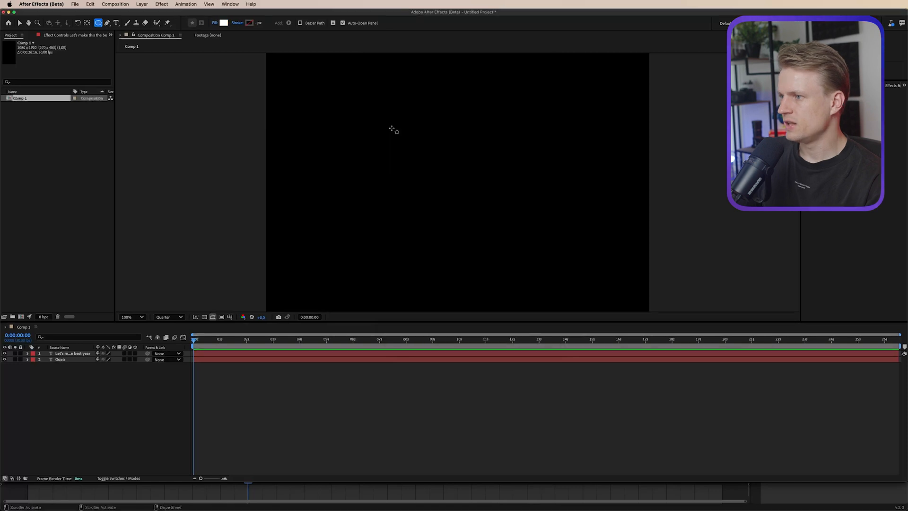
pyautogui.moveTo(340, 176)
pyautogui.mouseDown()
pyautogui.moveTo(341, 152)
pyautogui.moveTo(302, 156)
pyautogui.moveTo(281, 189)
pyautogui.moveTo(291, 199)
pyautogui.mouseUp()
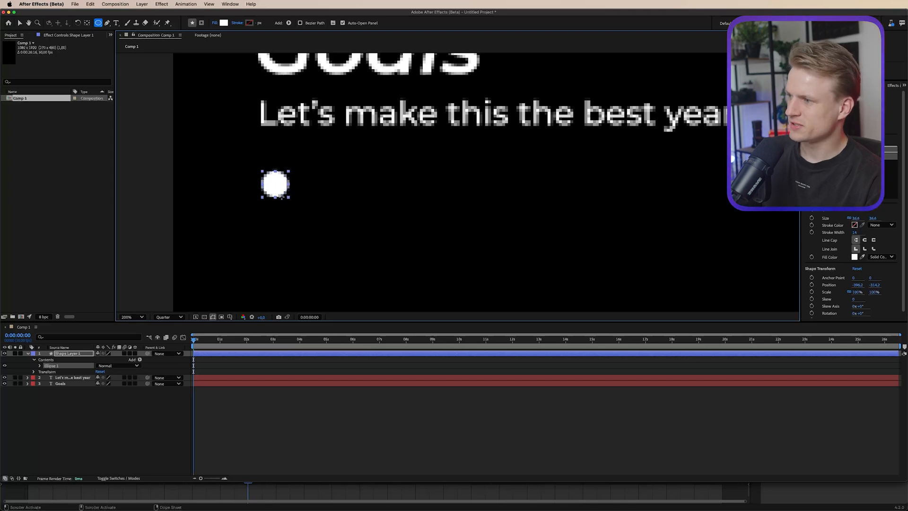
# - Add a Repeater to the circle with 7 copies spaced 46 px apart horizontally
pyautogui.click(140, 360)
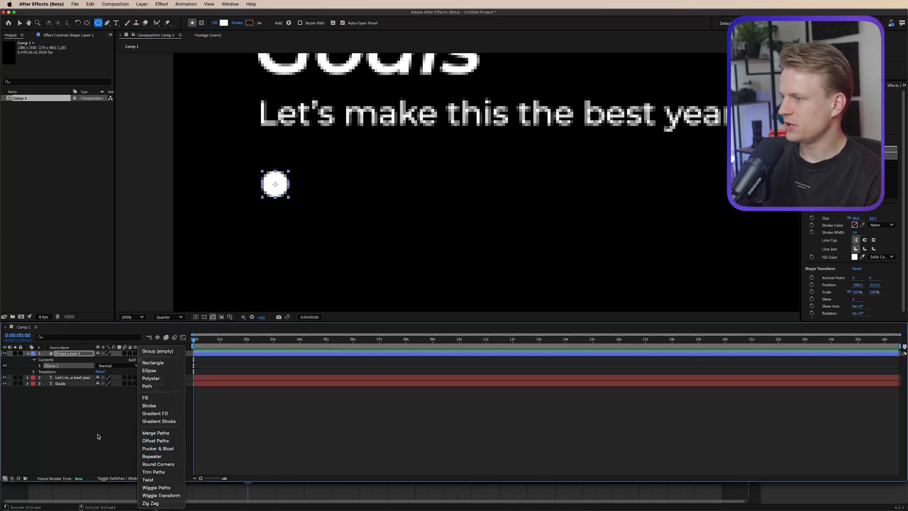
pyautogui.click(159, 456)
pyautogui.click(46, 389)
pyautogui.click(98, 396)
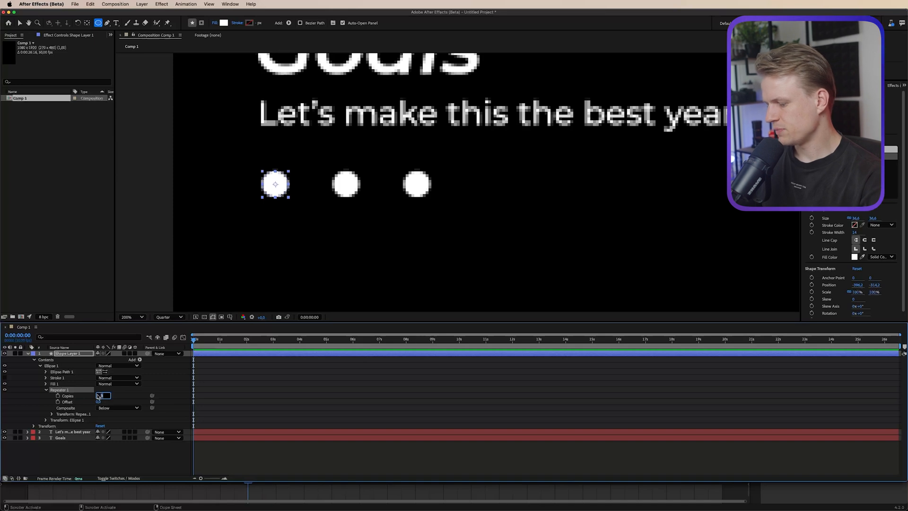
pyautogui.write('7')
pyautogui.press('Return')
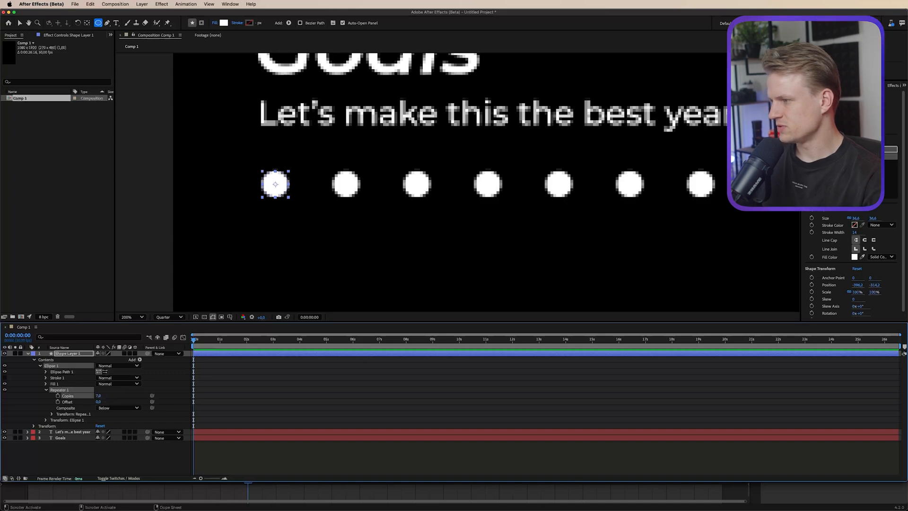
pyautogui.click(52, 415)
pyautogui.moveTo(99, 428); pyautogui.dragTo(83, 428)
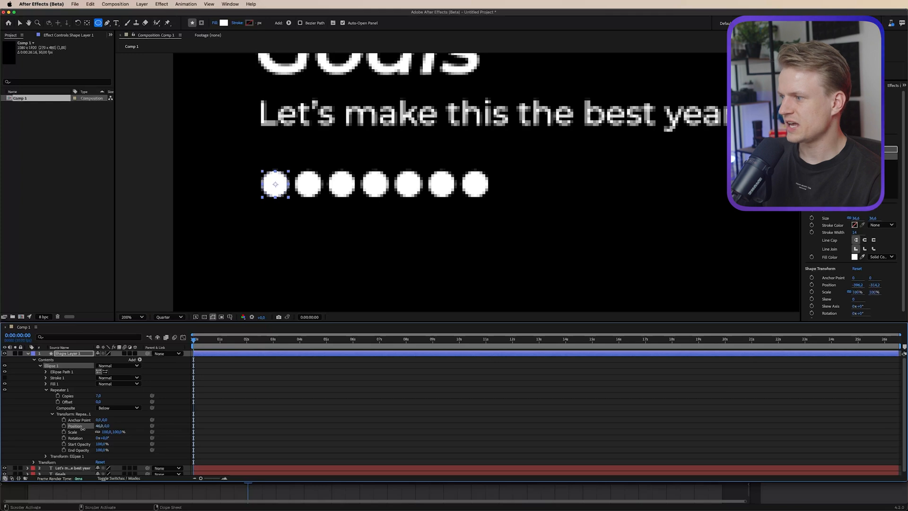
# - Add a second Repeater to the circle with 4 copies
pyautogui.click(140, 361)
pyautogui.click(156, 457)
pyautogui.scroll(-2, 69, 462)
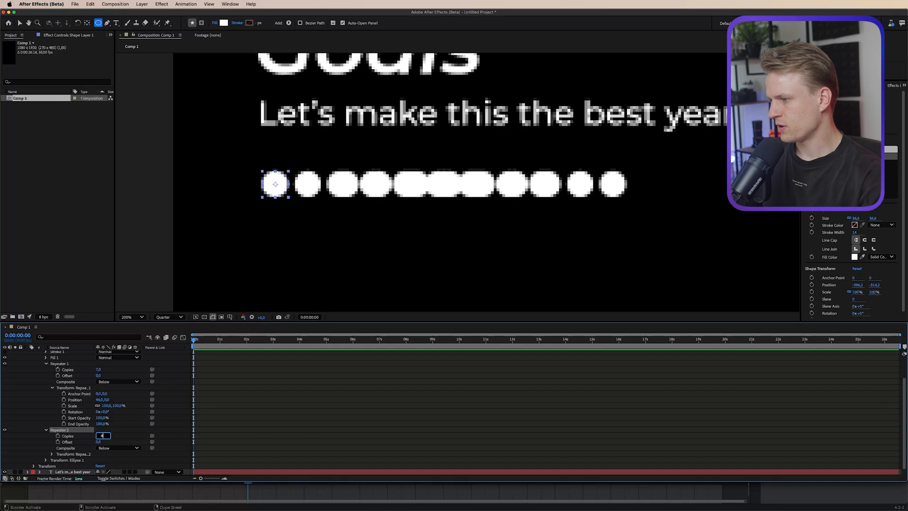
pyautogui.press('Return')
# - Set the second Repeater's position offset to 0 horizontally and 47 vertically to stack the rows of dots
pyautogui.click(51, 454)
pyautogui.scroll(-2, 53, 456)
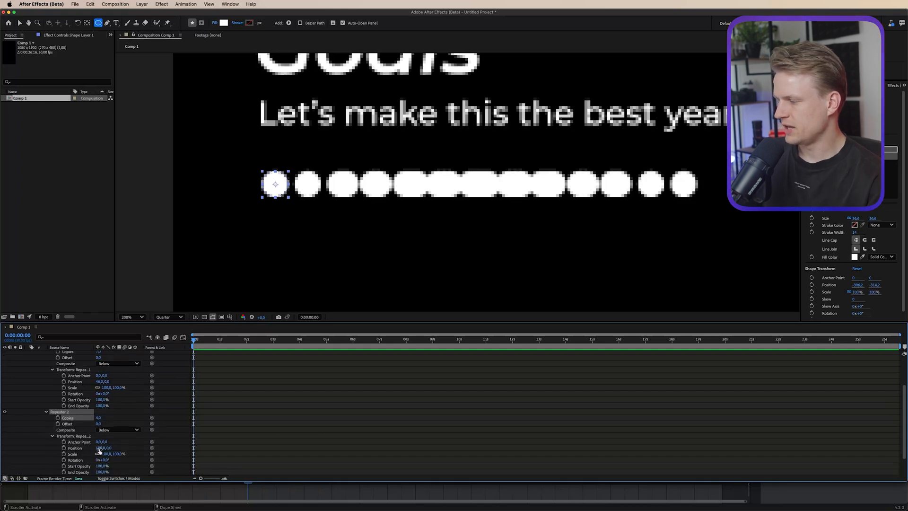
pyautogui.write('0')
pyautogui.press('Return')
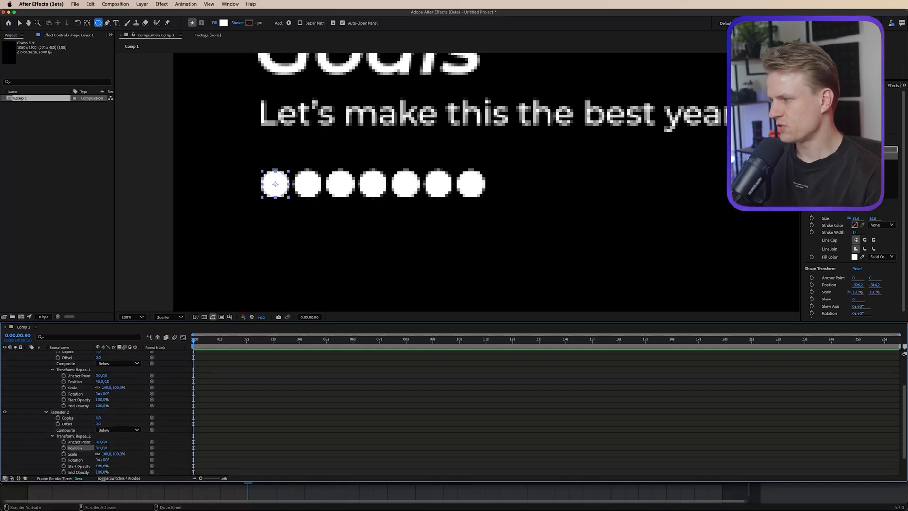
pyautogui.moveTo(102, 448); pyautogui.dragTo(127, 444)
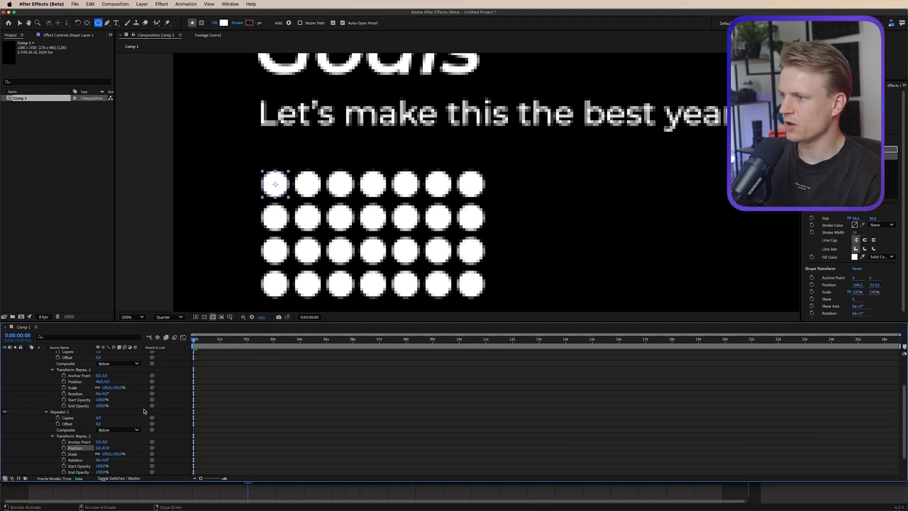
pyautogui.press(',')
pyautogui.press('.')
# - In the Ellipse 1 transform, scale the dot grid to 60% and nudge it left to X -406.2
pyautogui.scroll(3, 81, 404)
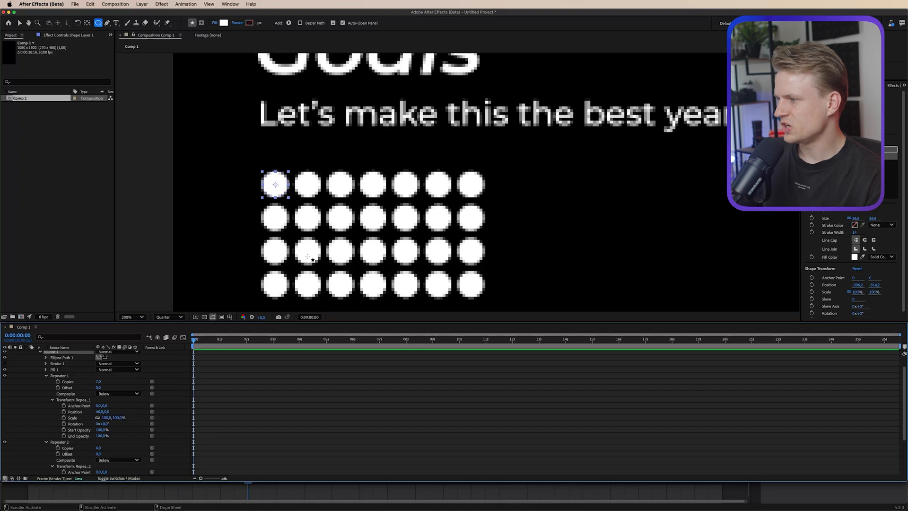
pyautogui.click(48, 377)
pyautogui.click(46, 376)
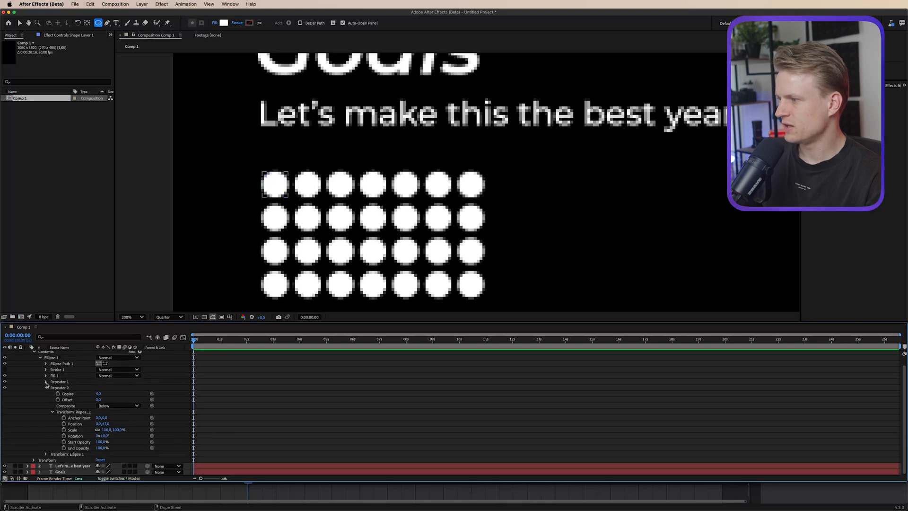
pyautogui.click(47, 388)
pyautogui.click(45, 401)
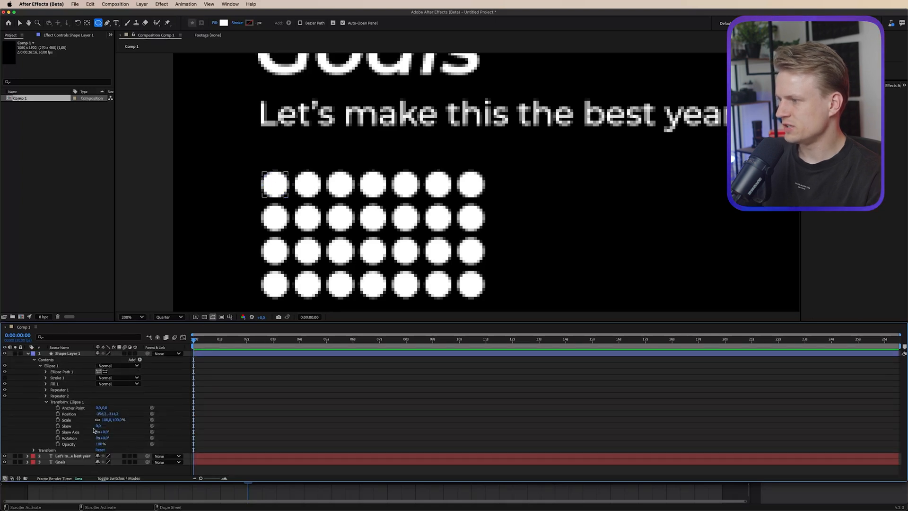
pyautogui.moveTo(107, 420); pyautogui.dragTo(105, 421)
pyautogui.press('v')
pyautogui.hotkey('shift', 'Left')
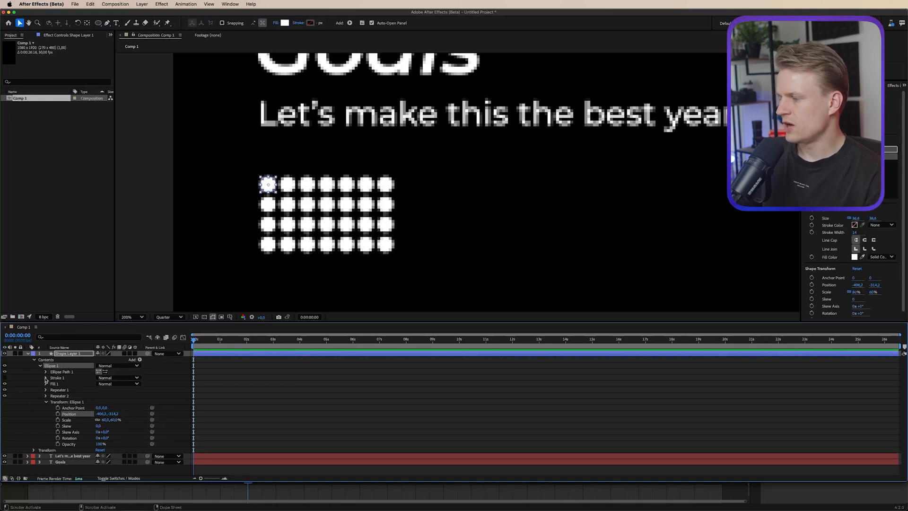
# - Keyframe the dot grid's fill colour to change from white at 0:00:01:01 to red EA1111 at 0:00:01:18
pyautogui.click(46, 384)
pyautogui.click(220, 340)
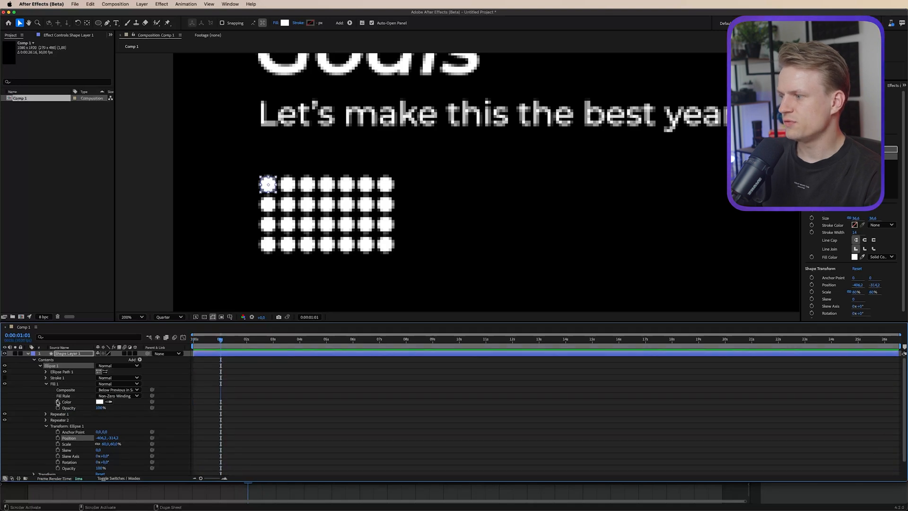
pyautogui.click(57, 402)
pyautogui.click(236, 339)
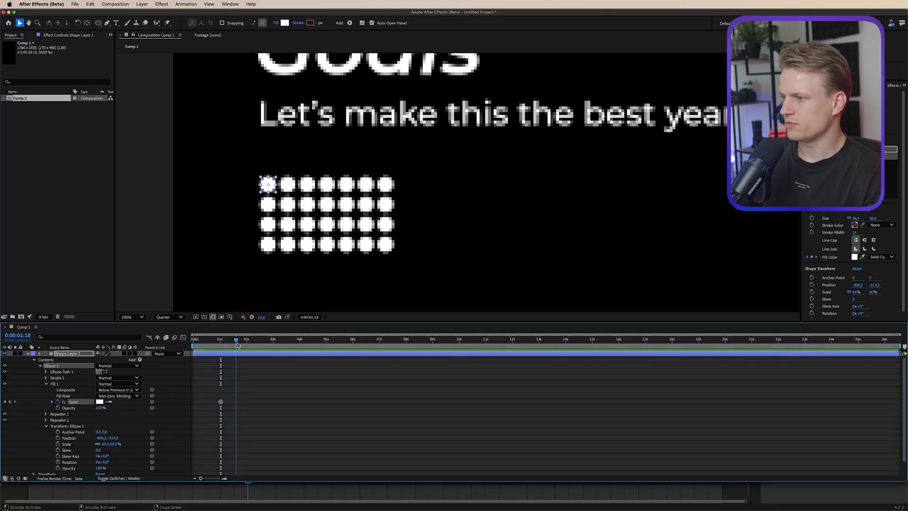
pyautogui.click(284, 24)
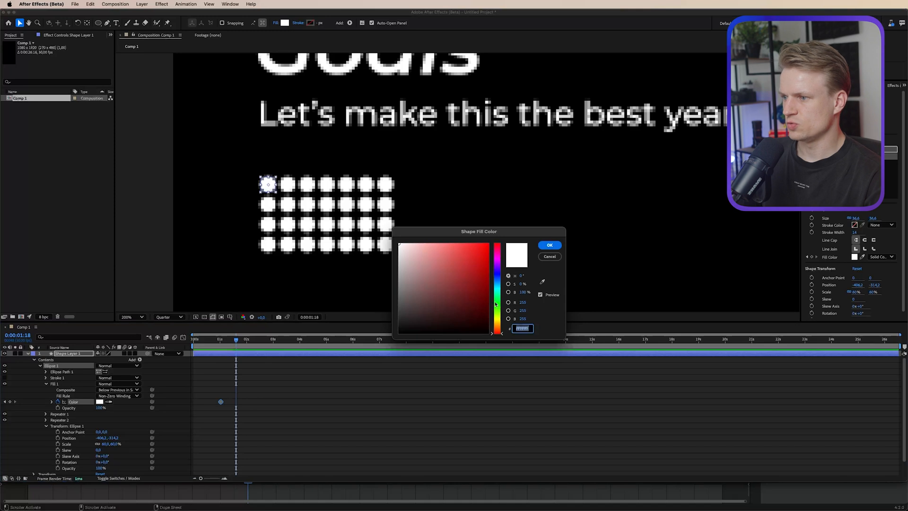
pyautogui.click(478, 254)
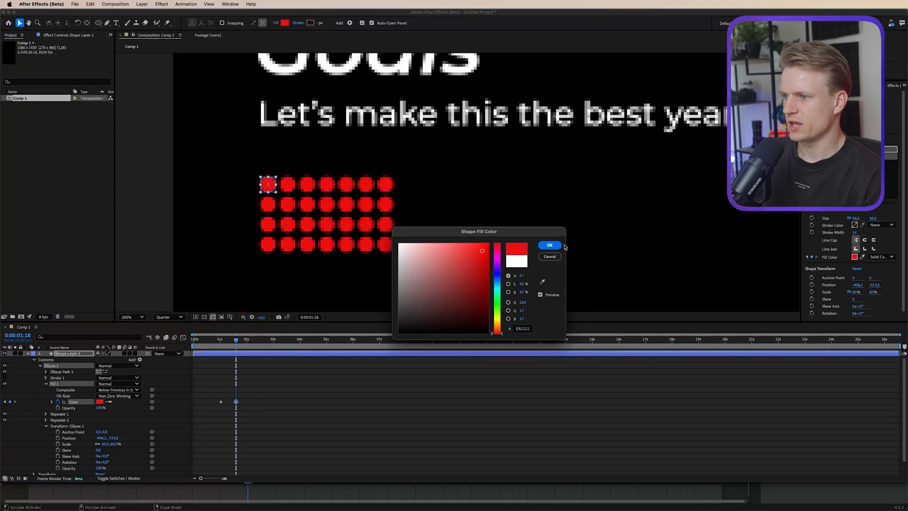
pyautogui.click(550, 245)
pyautogui.moveTo(236, 340); pyautogui.dragTo(255, 346)
pyautogui.press('space')
# - Duplicate the dot grid layer three times and space the copies evenly to form a row of four grids
pyautogui.click(28, 353)
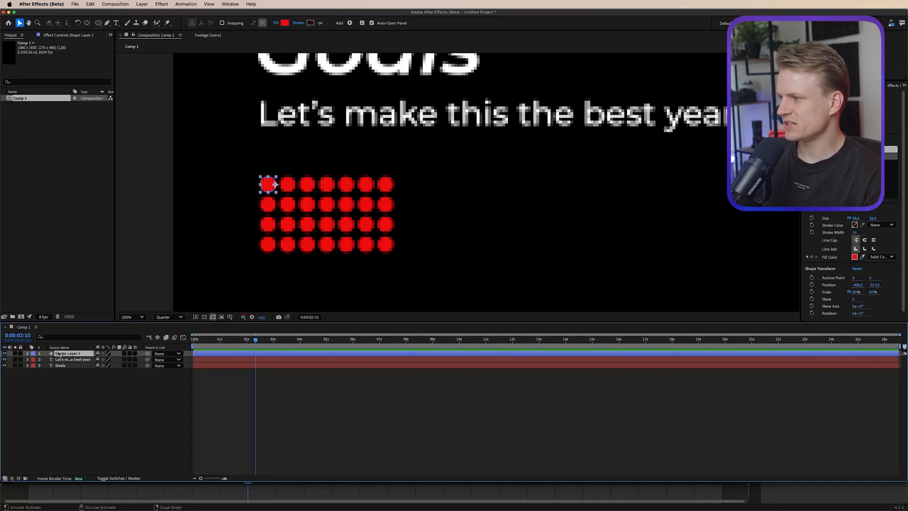
pyautogui.press('super+d')
pyautogui.moveTo(265, 186); pyautogui.dragTo(563, 191)
pyautogui.press(',')
pyautogui.press('super+d')
pyautogui.press('.')
pyautogui.press(',')
pyautogui.press('super+d')
pyautogui.press('.')
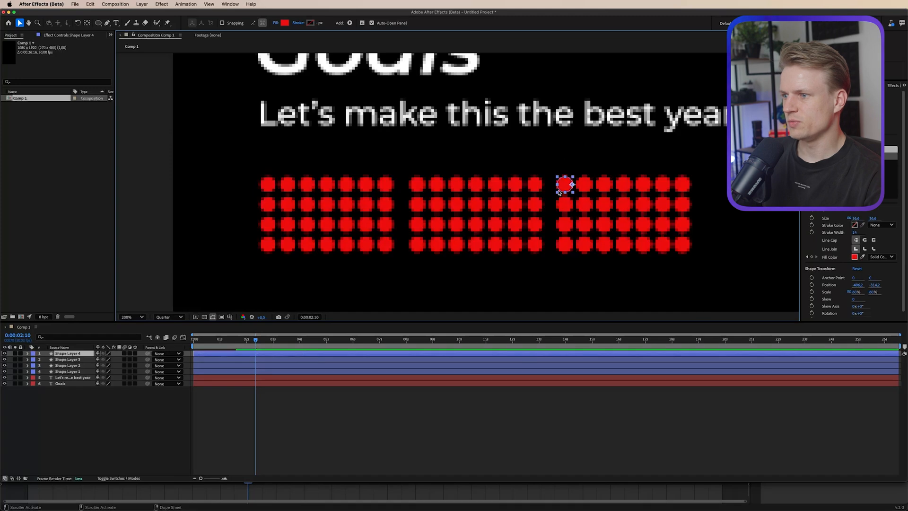
pyautogui.moveTo(564, 188); pyautogui.dragTo(712, 188)
pyautogui.press(',')
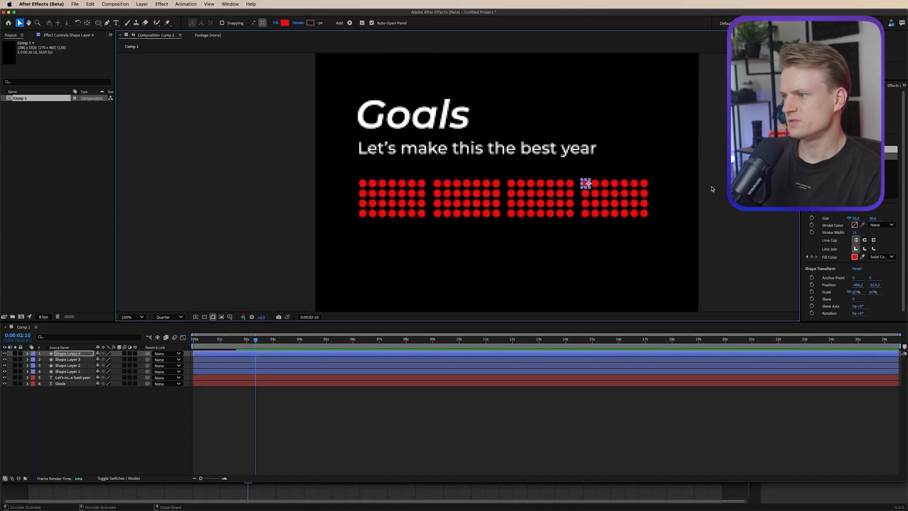
# - Duplicate the four dot grid layers, place the copies above the originals in the stack, and move them down to form a second row
pyautogui.click(78, 372)
pyautogui.keyDown('shift'); pyautogui.click(80, 353); pyautogui.keyUp('shift')
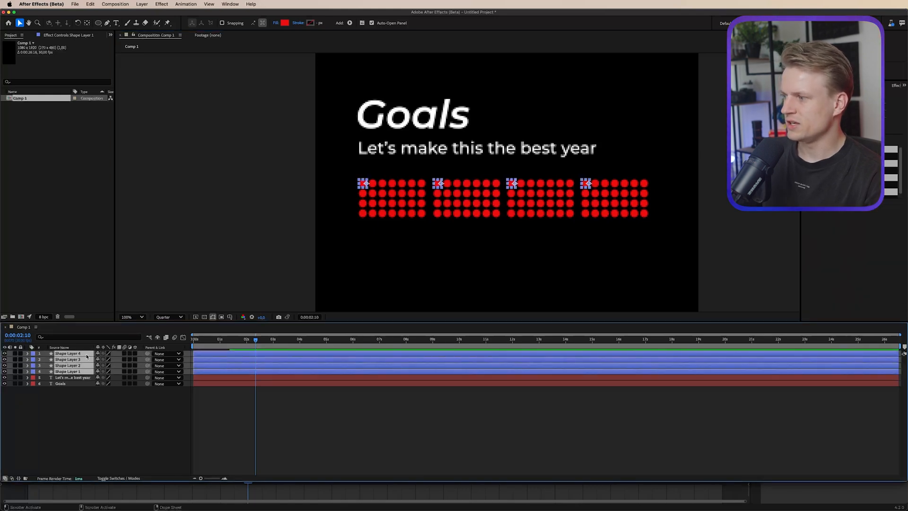
pyautogui.press('super+d')
pyautogui.moveTo(75, 392); pyautogui.dragTo(76, 357)
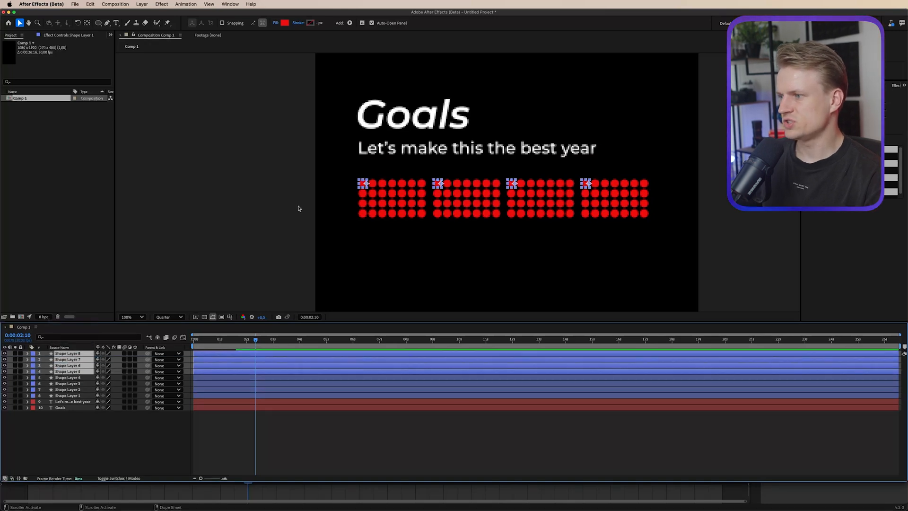
pyautogui.hotkey('shift', 'Down')
pyautogui.hotkey('shift', 'Down')
pyautogui.hotkey('shift', 'Down')
pyautogui.hotkey('shift', 'Down')
pyautogui.hotkey('shift', 'Down')
pyautogui.hotkey('shift', 'Down')
pyautogui.hotkey('shift', 'Down')
pyautogui.hotkey('shift', 'Down')
pyautogui.hotkey('shift', 'Down')
pyautogui.hotkey('shift', 'Down')
pyautogui.hotkey('shift', 'Down')
pyautogui.hotkey('shift', 'Down')
pyautogui.hotkey('shift', 'Down')
pyautogui.hotkey('shift', 'Down')
pyautogui.hotkey('shift', 'Down')
pyautogui.hotkey('shift', 'Down')
pyautogui.hotkey('shift', 'Down')
pyautogui.hotkey('shift', 'Down')
pyautogui.hotkey('shift', 'Down')
pyautogui.hotkey('shift', 'Down')
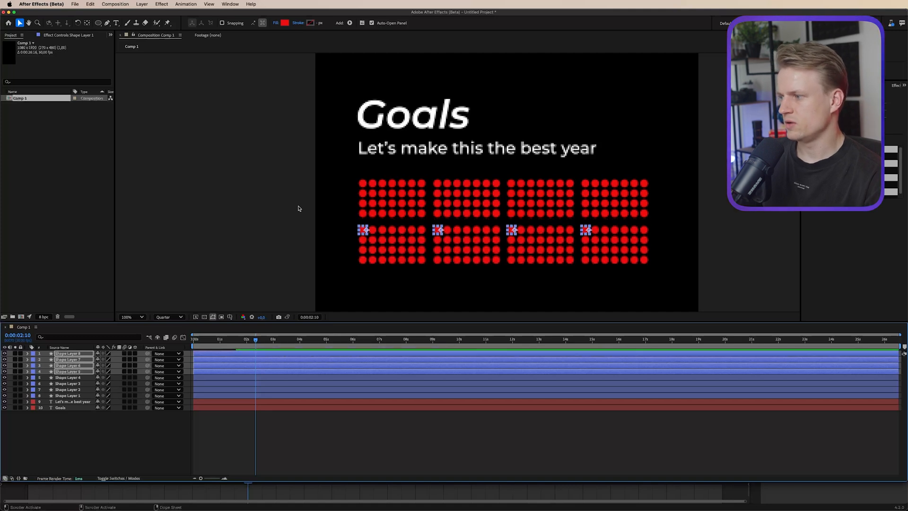
# - Duplicate all eight dot grid layers, stack the copies on top, and move them down to form the third and fourth rows
pyautogui.click(74, 396)
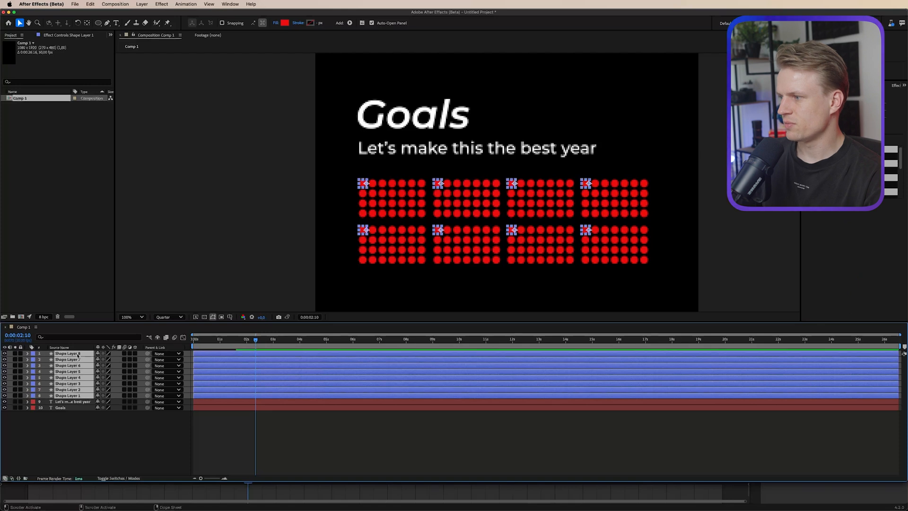
pyautogui.hotkey('ctrl', 'd')
pyautogui.moveTo(71, 362); pyautogui.dragTo(69, 352)
pyautogui.press(',')
pyautogui.press(',')
pyautogui.hotkey('shift', 'Down')
pyautogui.hotkey('shift', 'Down')
pyautogui.hotkey('shift', 'Down')
pyautogui.hotkey('shift', 'Down')
pyautogui.hotkey('shift', 'Down')
pyautogui.hotkey('shift', 'Down')
pyautogui.hotkey('shift', 'Down')
pyautogui.hotkey('shift', 'Down')
pyautogui.hotkey('shift', 'Down')
pyautogui.hotkey('shift', 'Down')
pyautogui.hotkey('shift', 'Down')
pyautogui.hotkey('shift', 'Down')
pyautogui.hotkey('shift', 'Down')
pyautogui.hotkey('shift', 'Down')
pyautogui.hotkey('shift', 'Down')
pyautogui.hotkey('shift', 'Down')
pyautogui.hotkey('shift', 'Down')
pyautogui.hotkey('shift', 'Down')
pyautogui.hotkey('shift', 'Down')
pyautogui.hotkey('shift', 'Down')
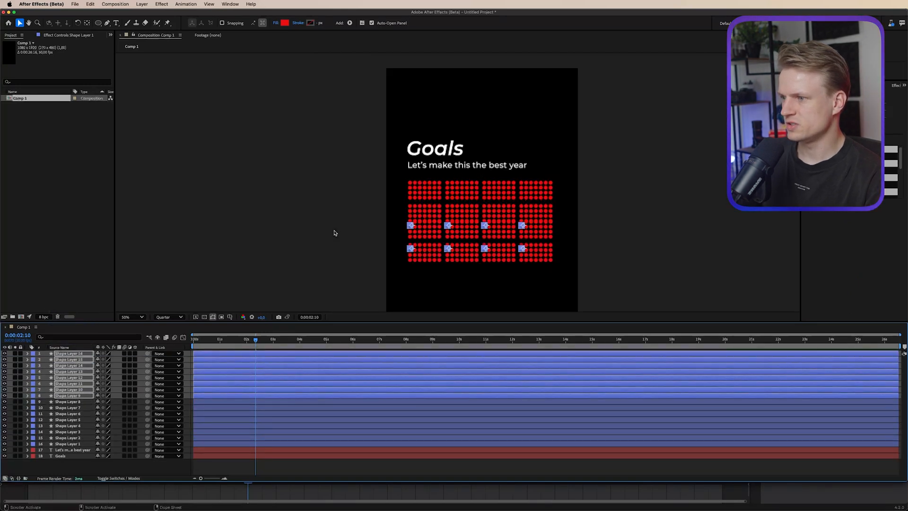
# - Select all sixteen shape layers and trim their ends at 0:00:10:00
pyautogui.moveTo(257, 342); pyautogui.dragTo(228, 340)
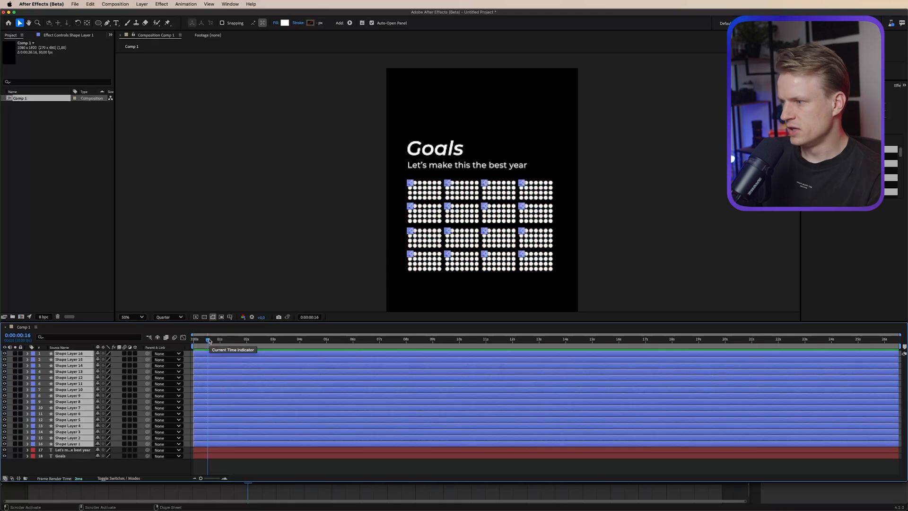
pyautogui.moveTo(208, 340); pyautogui.dragTo(118, 348)
pyautogui.click(402, 349)
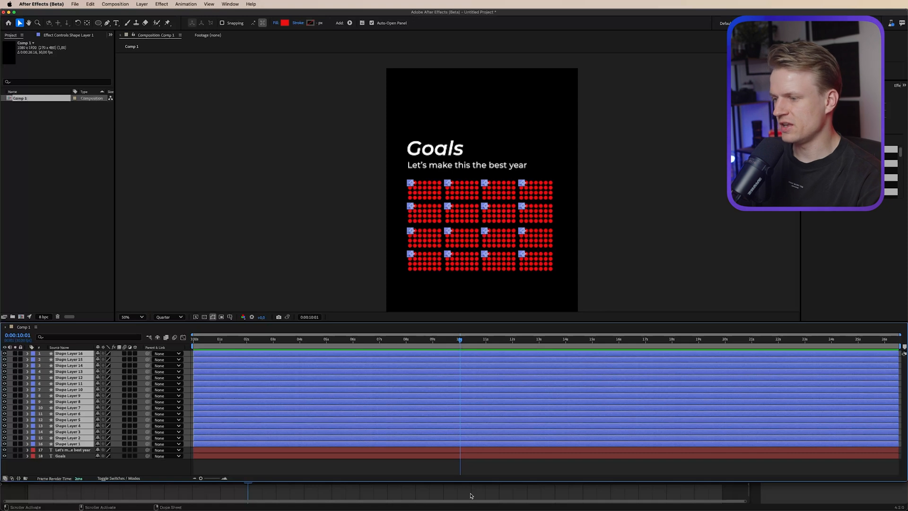
pyautogui.hotkey('alt', ']')
# - Sequence the sixteen shape layers with an overlap of just over nine seconds so they start one after another, and preview the stagger
pyautogui.rightClick(75, 373)
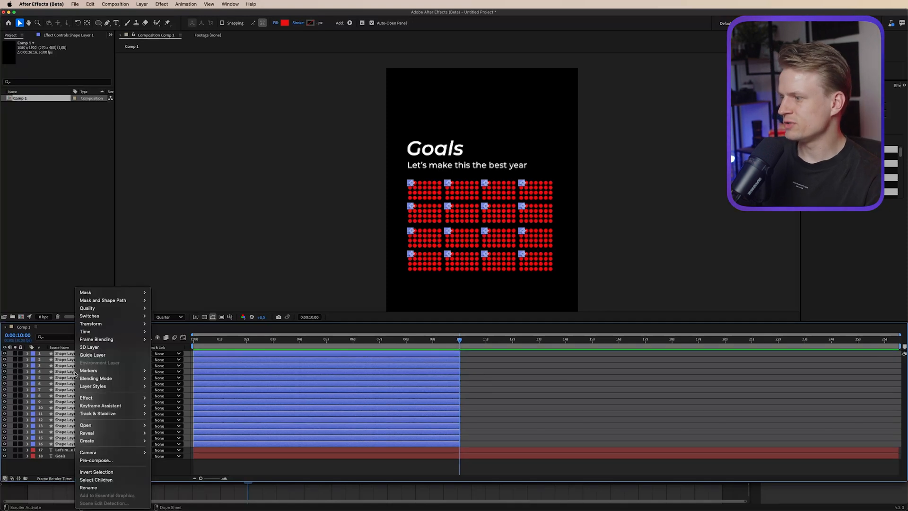
pyautogui.moveTo(103, 407)
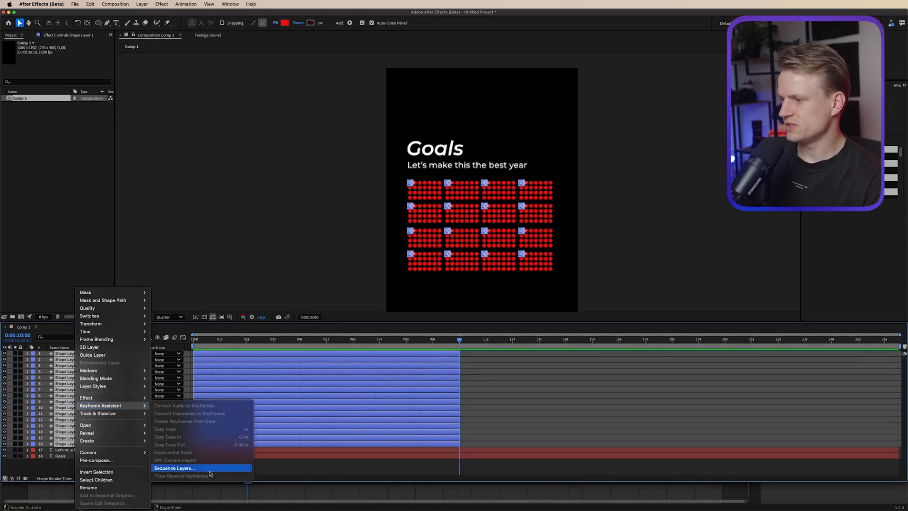
pyautogui.click(189, 468)
pyautogui.click(351, 267)
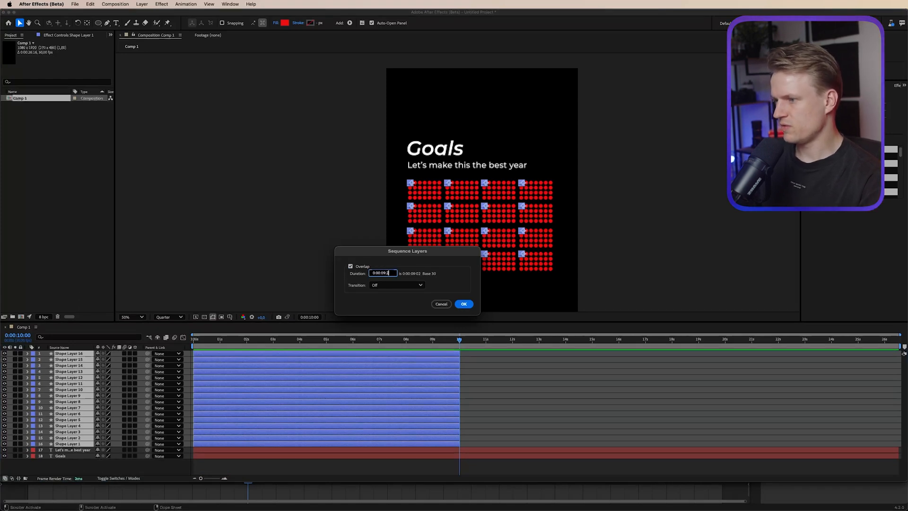
pyautogui.press('Return')
pyautogui.moveTo(207, 347)
pyautogui.mouseDown()
pyautogui.moveTo(194, 345)
pyautogui.moveTo(219, 344)
pyautogui.mouseUp()
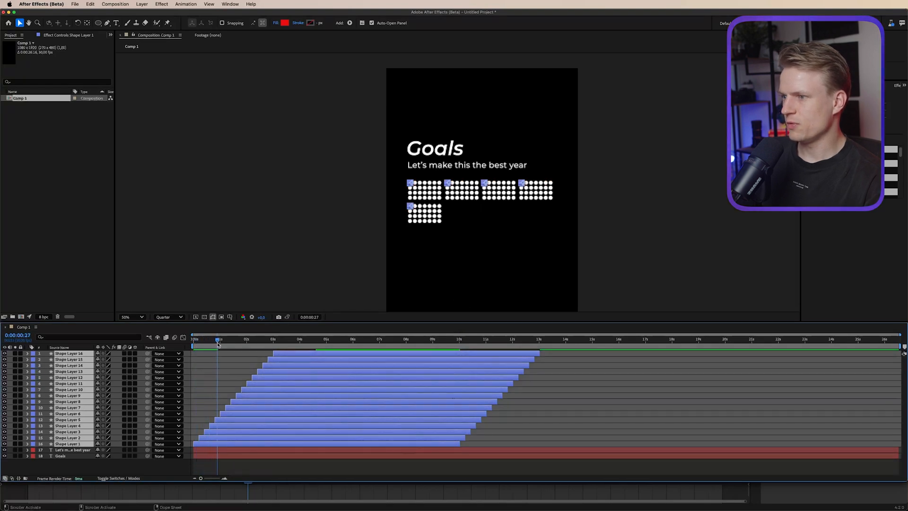
pyautogui.press('space')
pyautogui.press('space')
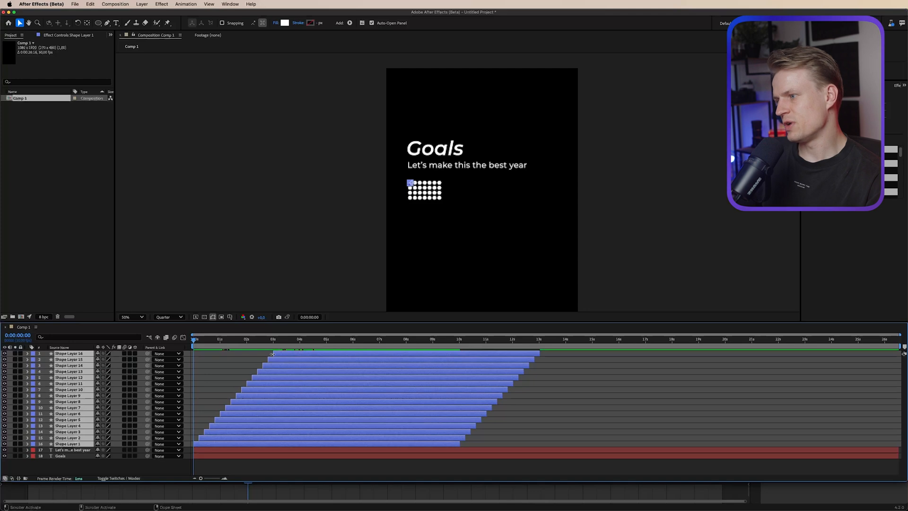
# - Extend the starts of all sixteen shape layers to the composition's beginning and lengthen their ends beyond the 19-second mark
pyautogui.hotkey('alt', '[')
pyautogui.moveTo(195, 341)
pyautogui.mouseDown()
pyautogui.moveTo(331, 342)
pyautogui.moveTo(192, 348)
pyautogui.mouseUp()
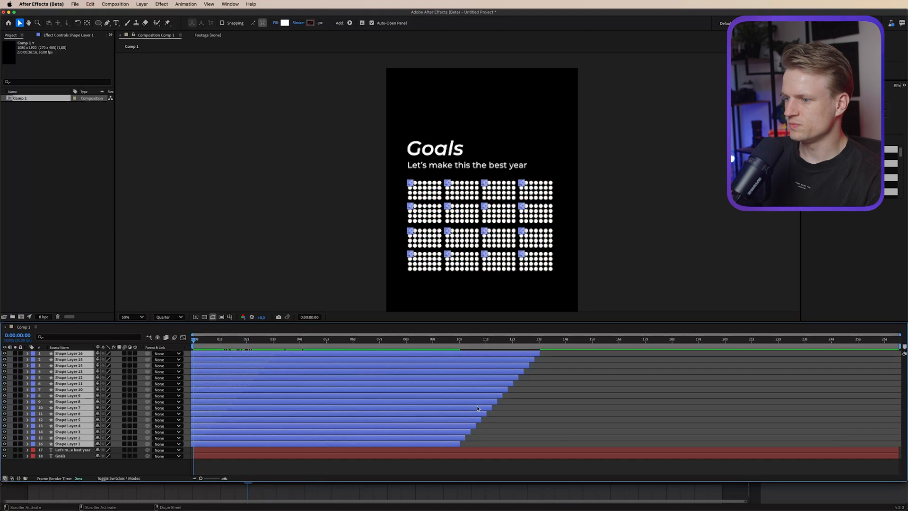
pyautogui.moveTo(489, 412); pyautogui.dragTo(735, 404)
pyautogui.moveTo(734, 404); pyautogui.dragTo(741, 405)
pyautogui.moveTo(194, 347); pyautogui.dragTo(390, 348)
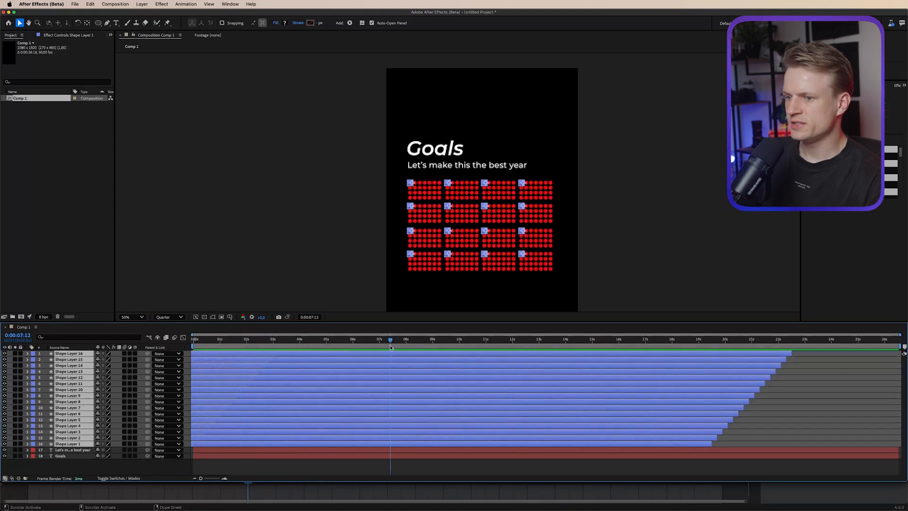
# - Shorten the work area to about 10 seconds and send the composition to the Adobe Media Encoder queue
pyautogui.moveTo(463, 347)
pyautogui.mouseDown()
pyautogui.moveTo(331, 347)
pyautogui.moveTo(450, 347)
pyautogui.mouseUp()
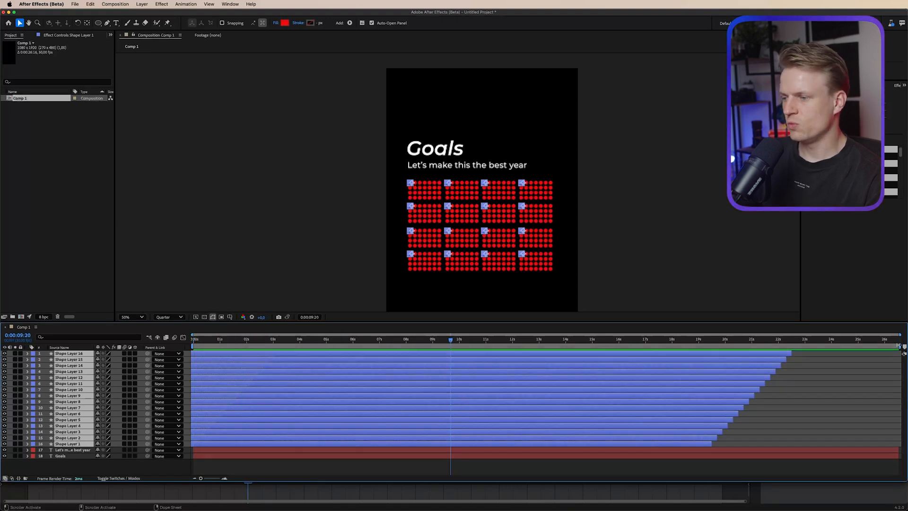
pyautogui.moveTo(899, 346); pyautogui.dragTo(464, 347)
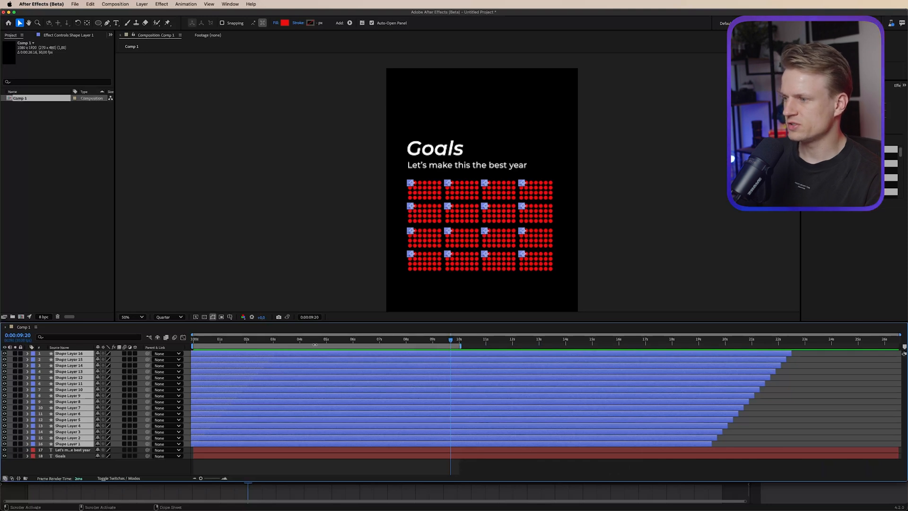
pyautogui.press('Home')
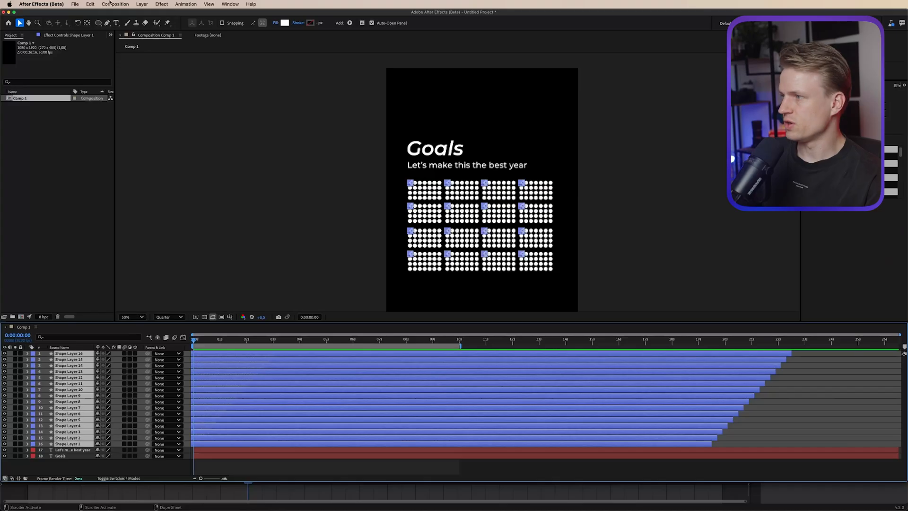
pyautogui.click(110, 4)
pyautogui.click(124, 4)
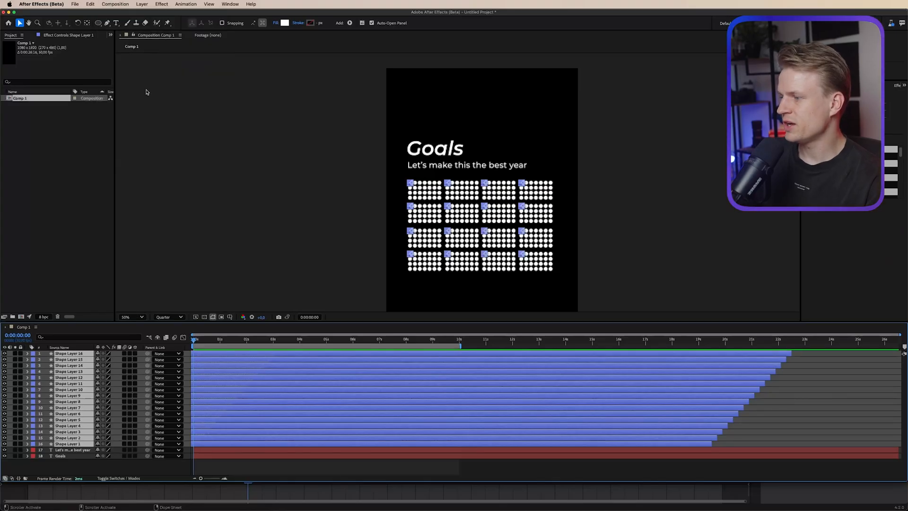
# - Set the Comp 1 export to the QuickTime format with the Apple ProRes 4444 with alpha preset
pyautogui.click(255, 113)
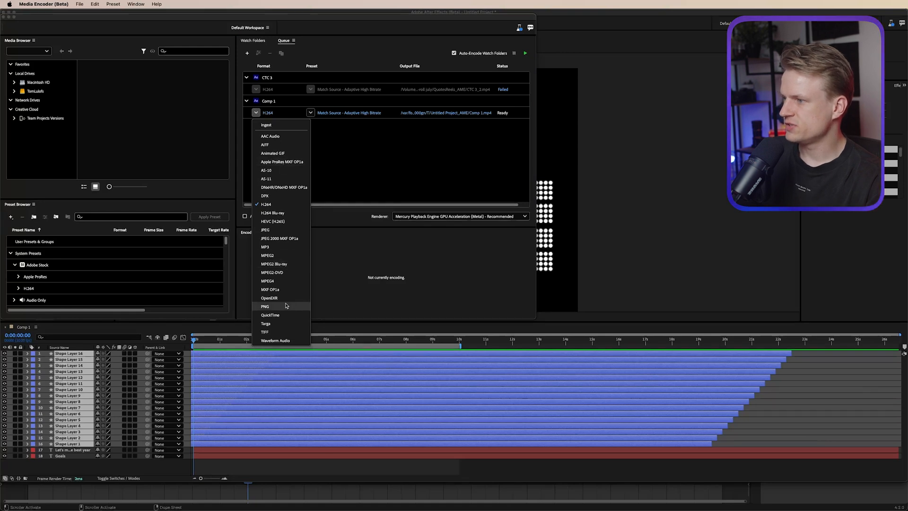
pyautogui.click(270, 315)
pyautogui.click(310, 112)
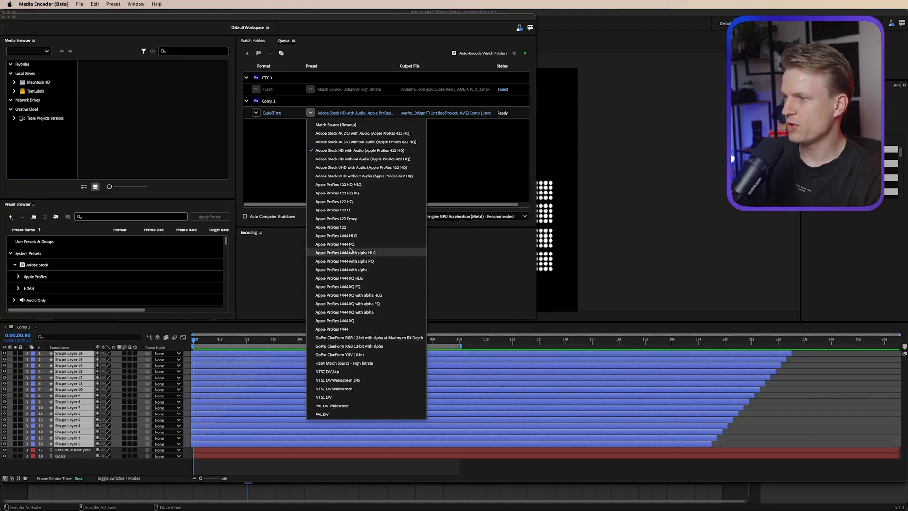
pyautogui.click(362, 269)
# - Set the export's output file to 2024goallist.mov in the 28-07-24 folder
pyautogui.click(446, 112)
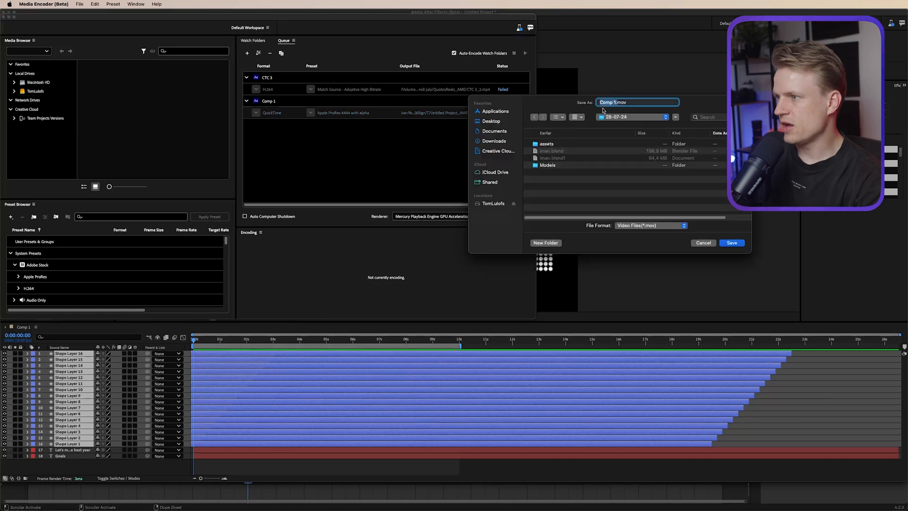
pyautogui.write('202')
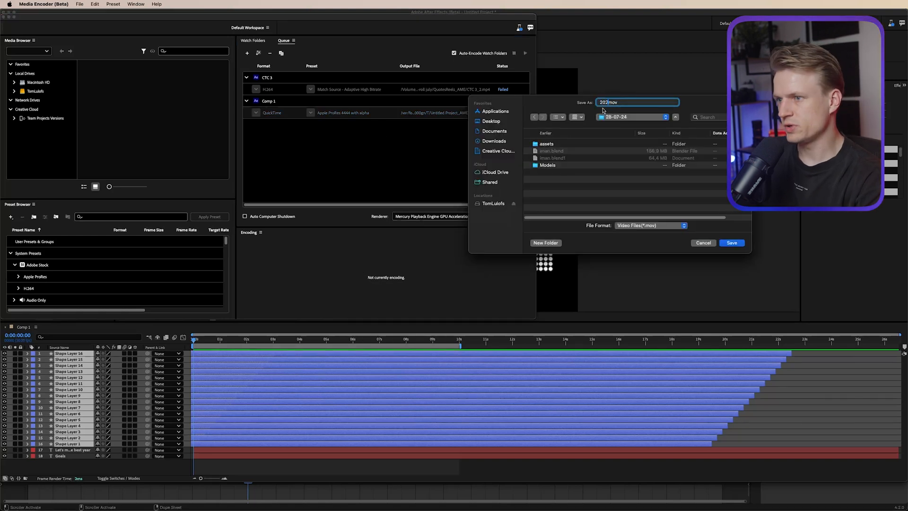
pyautogui.write('4goalli')
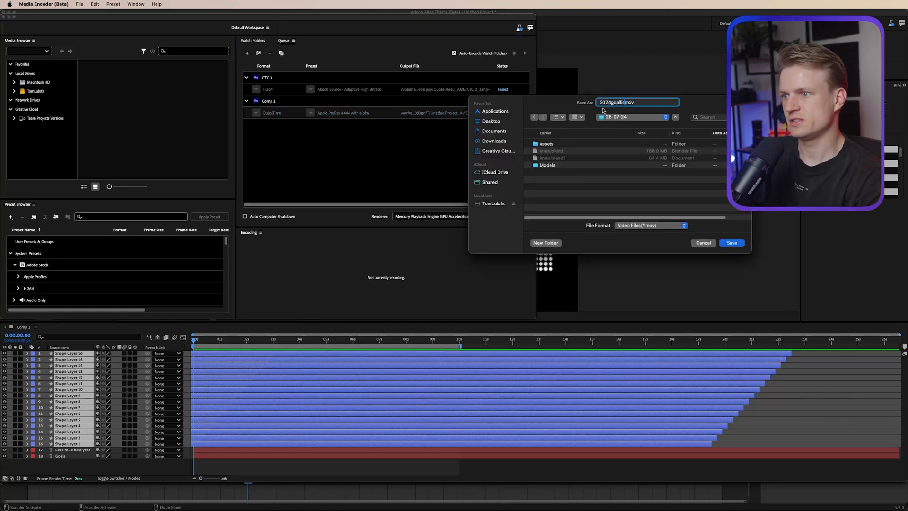
pyautogui.write('s')
pyautogui.click(728, 242)
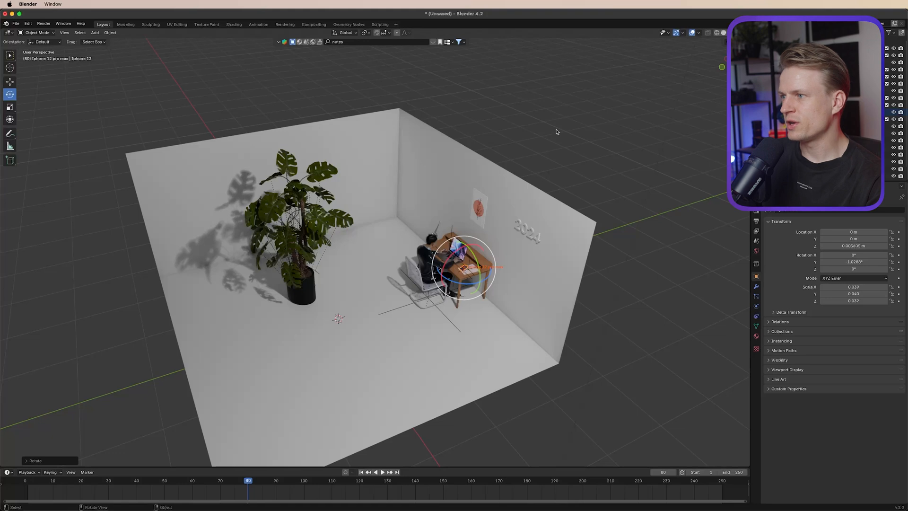
# - Switch to Blender and import 2024goallist.mov from the 28-07-24 folder into the room scene as an image plane
pyautogui.click(434, 79)
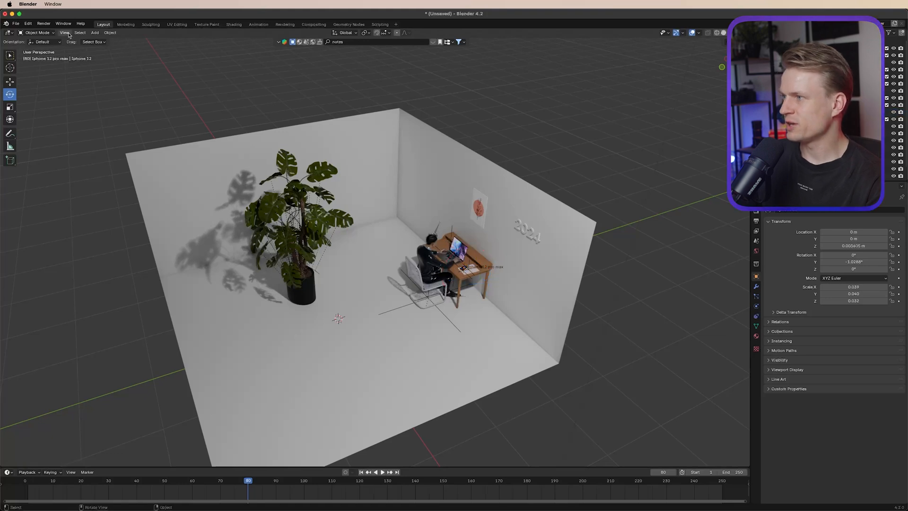
pyautogui.click(94, 32)
pyautogui.moveTo(122, 119)
pyautogui.click(169, 132)
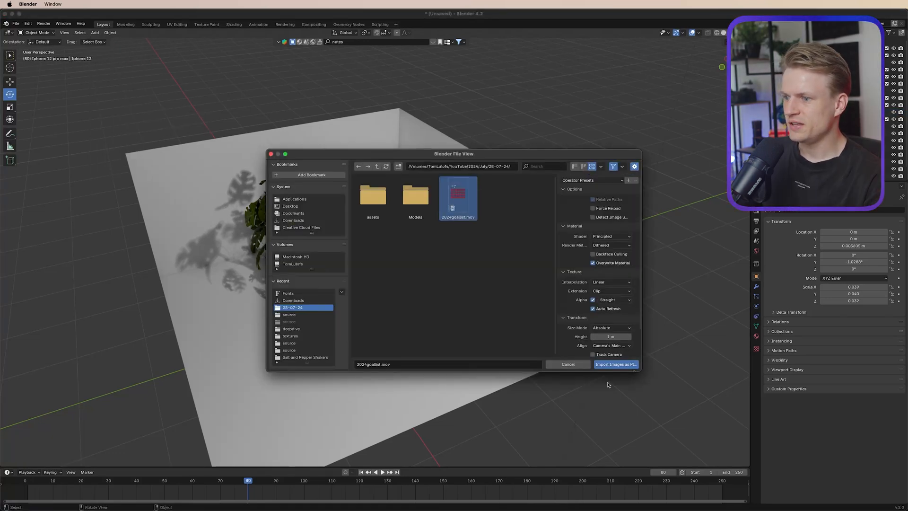
pyautogui.click(615, 364)
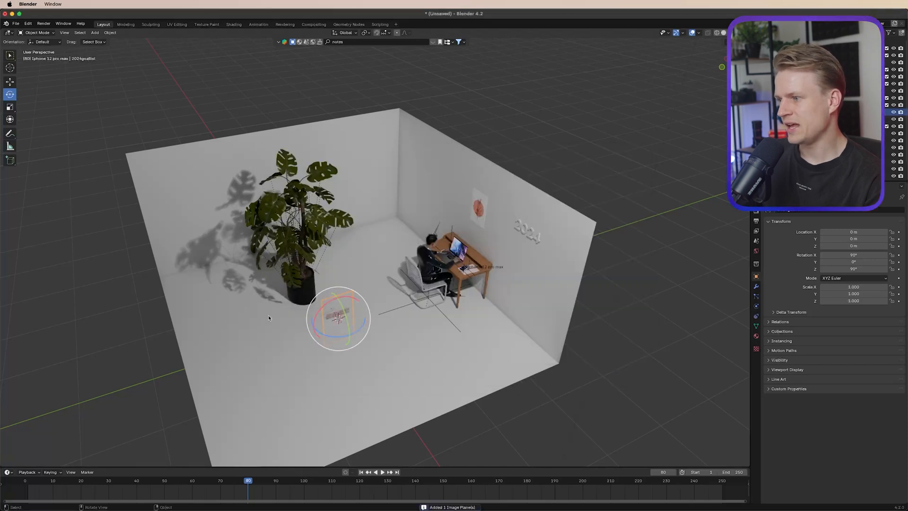
pyautogui.scroll(2, 309, 341)
pyautogui.moveTo(337, 342); pyautogui.dragTo(331, 388, button='middle')
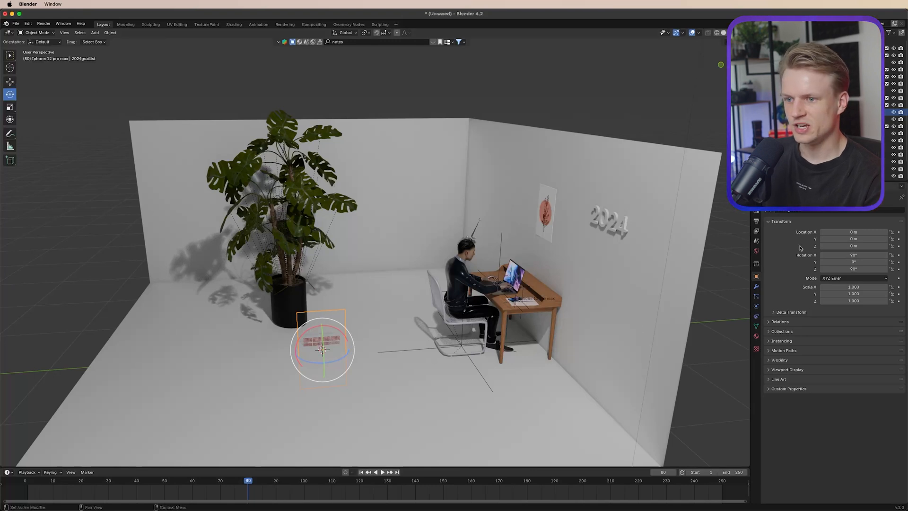
# - Set the 2024goallist image plane's Z rotation to 0° so that it lines up with the desk wall
pyautogui.click(854, 268)
pyautogui.write('90d')
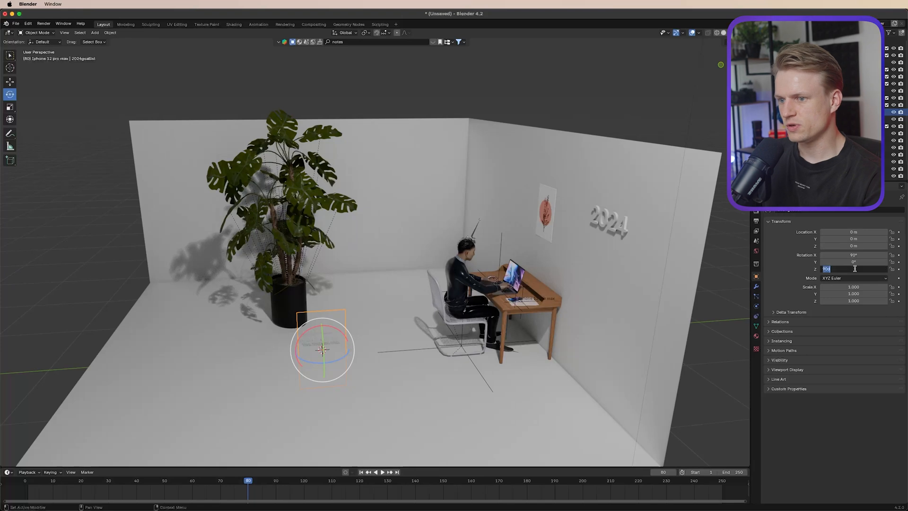
pyautogui.press('Return')
# - Move the Goals image plane onto the desk wall, directly beneath the 2024 lettering
pyautogui.moveTo(285, 350); pyautogui.dragTo(369, 378, button='middle')
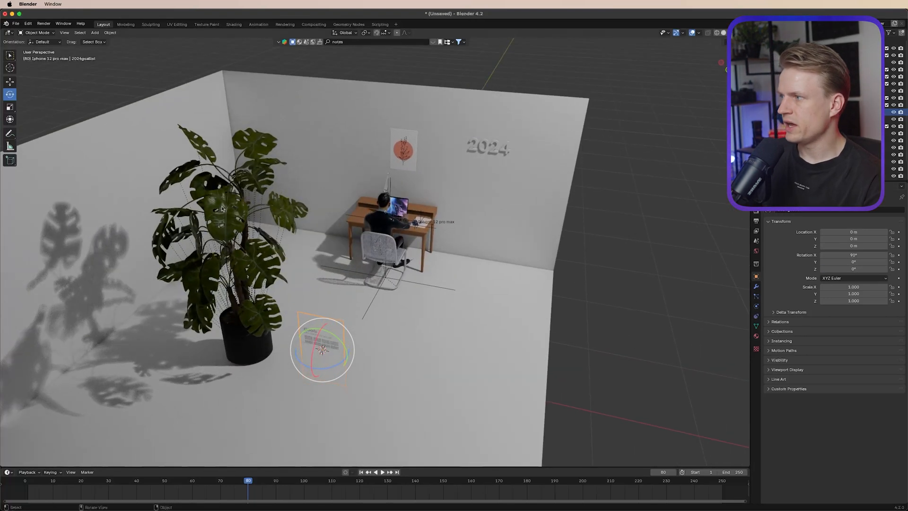
pyautogui.click(10, 83)
pyautogui.moveTo(319, 325); pyautogui.dragTo(402, 157)
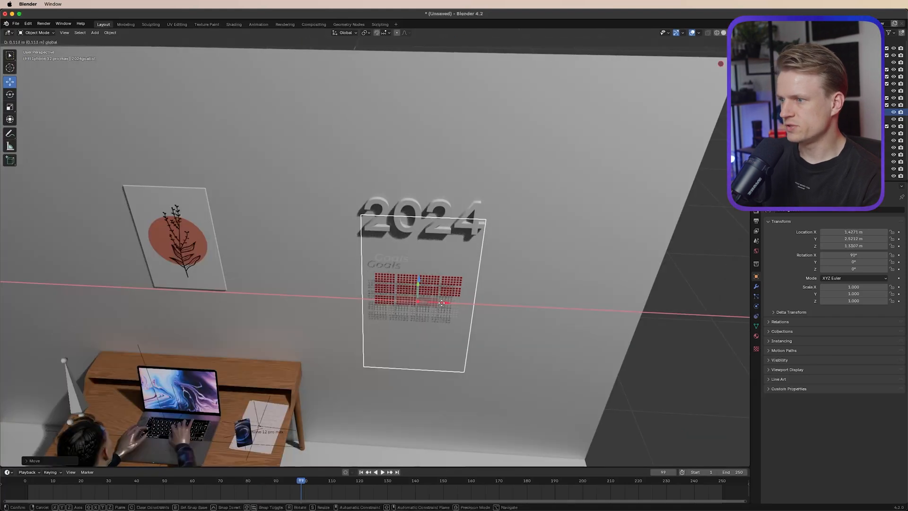
pyautogui.click(441, 302)
pyautogui.scroll(8, 436, 291)
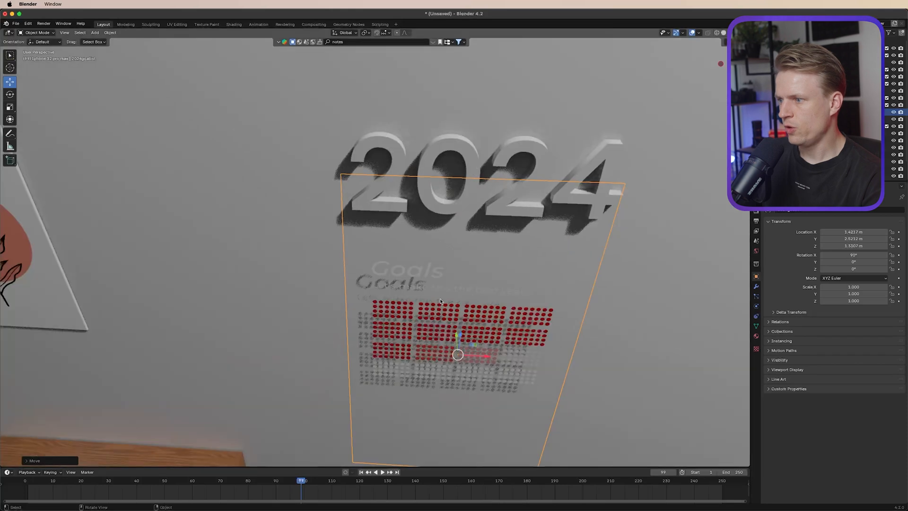
pyautogui.keyDown('shift'); pyautogui.moveTo(408, 258); pyautogui.dragTo(386, 256, button='middle'); pyautogui.keyUp('shift')
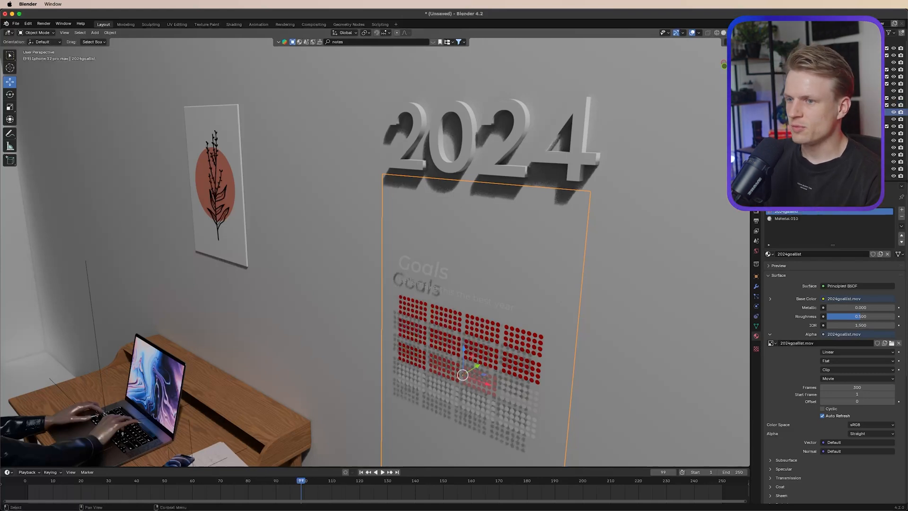
# - Duplicate the Goals image plane and leave the copy exactly in place over the original
pyautogui.click(110, 32)
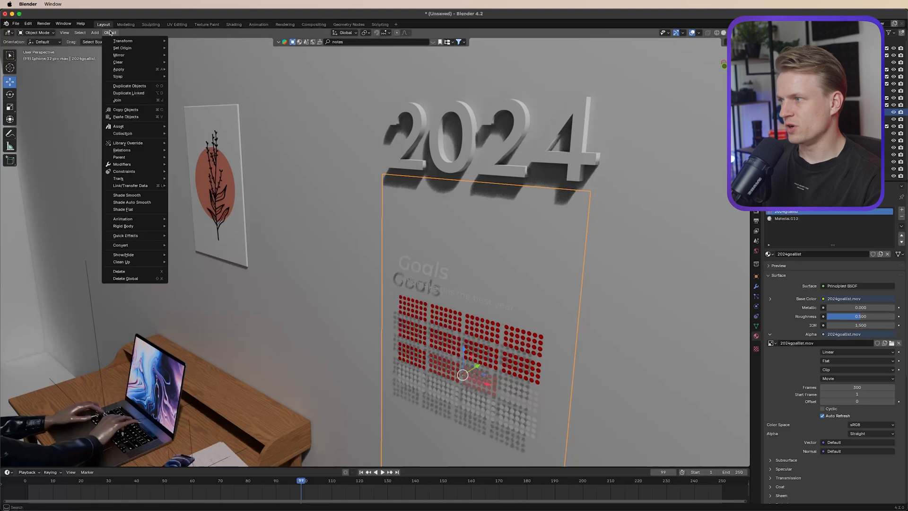
pyautogui.click(129, 86)
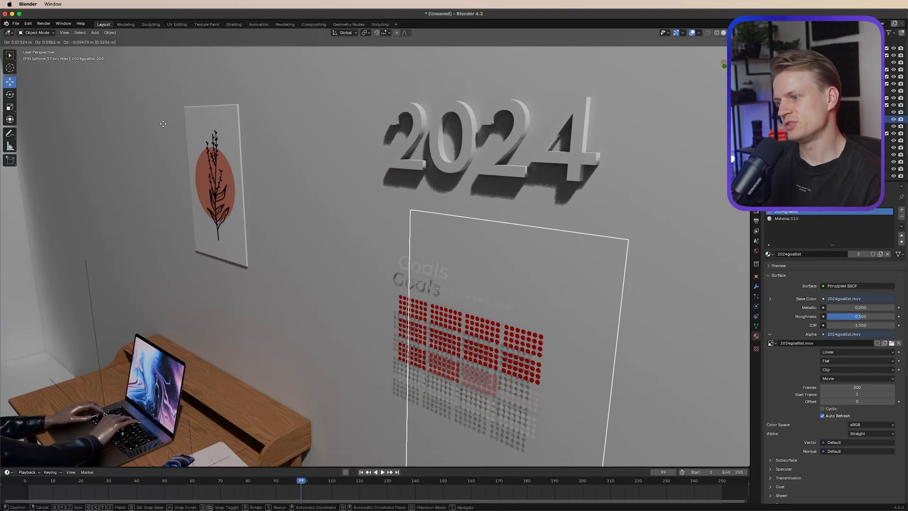
pyautogui.rightClick(112, 121)
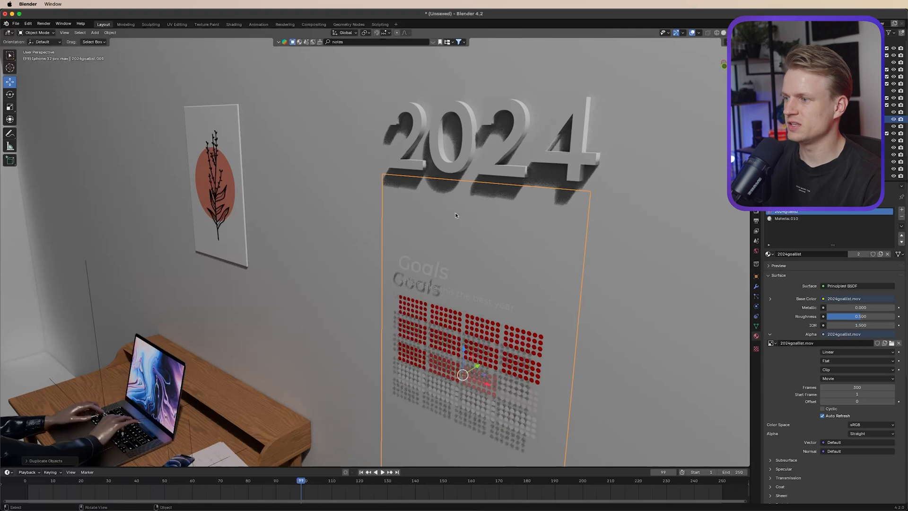
# - Remove both materials from the duplicated plane and give it a new material with a dark grey base color
pyautogui.click(799, 120)
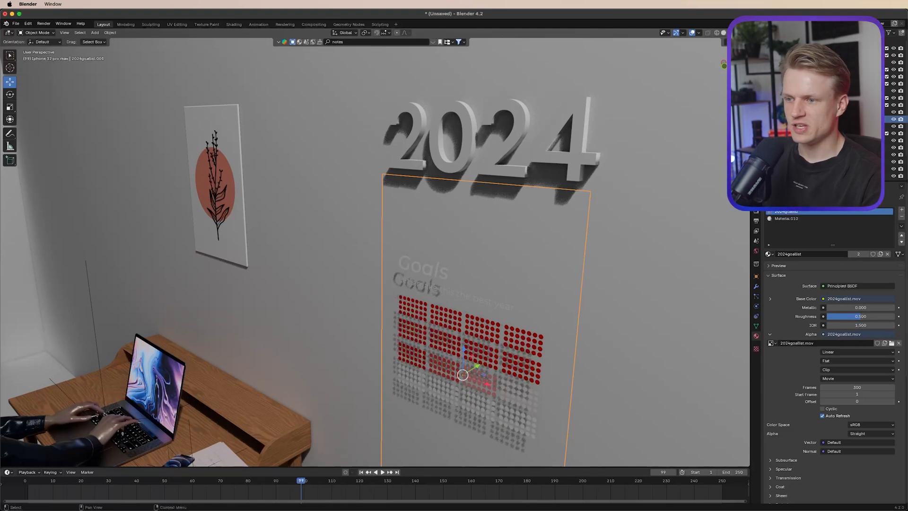
pyautogui.click(900, 216)
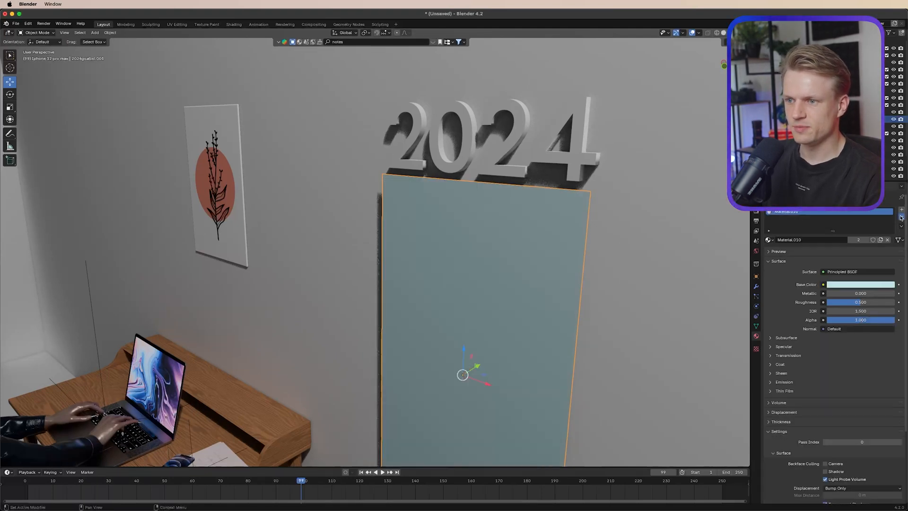
pyautogui.click(900, 216)
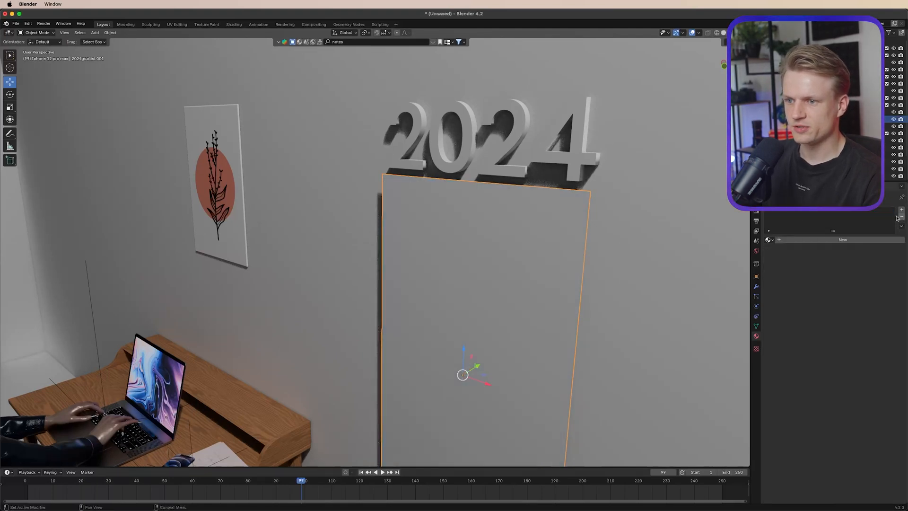
pyautogui.click(842, 242)
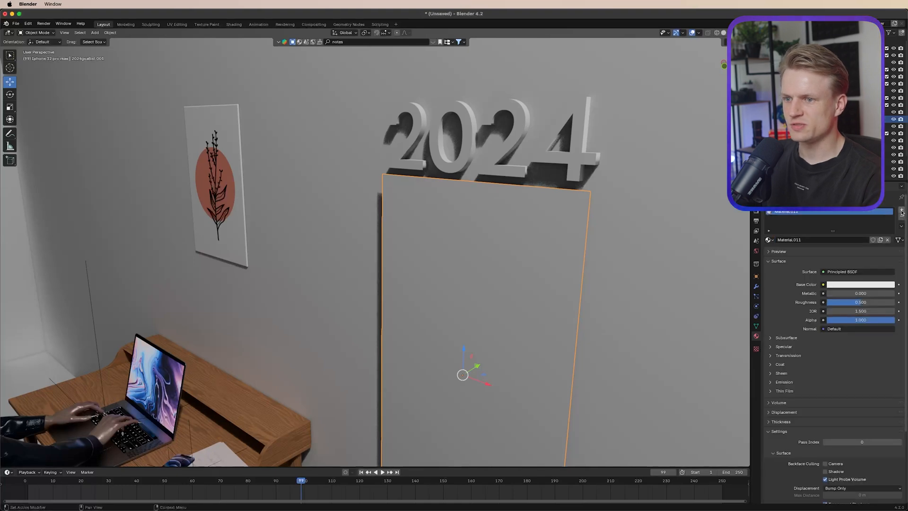
pyautogui.click(852, 285)
pyautogui.moveTo(889, 179); pyautogui.dragTo(889, 202)
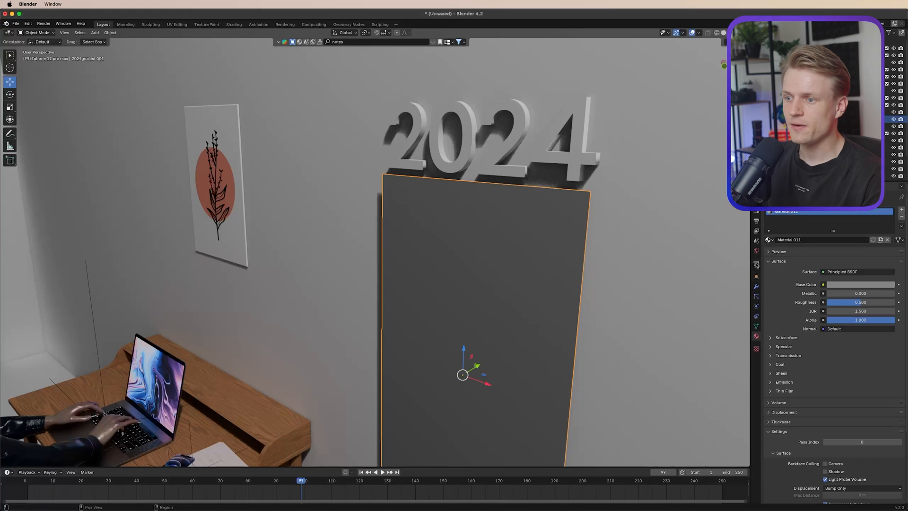
# - Shift the dark grey plane slightly back along Y to about 2.53 m, so it sits behind the Goals graphic
pyautogui.click(756, 276)
pyautogui.moveTo(853, 239); pyautogui.dragTo(885, 239)
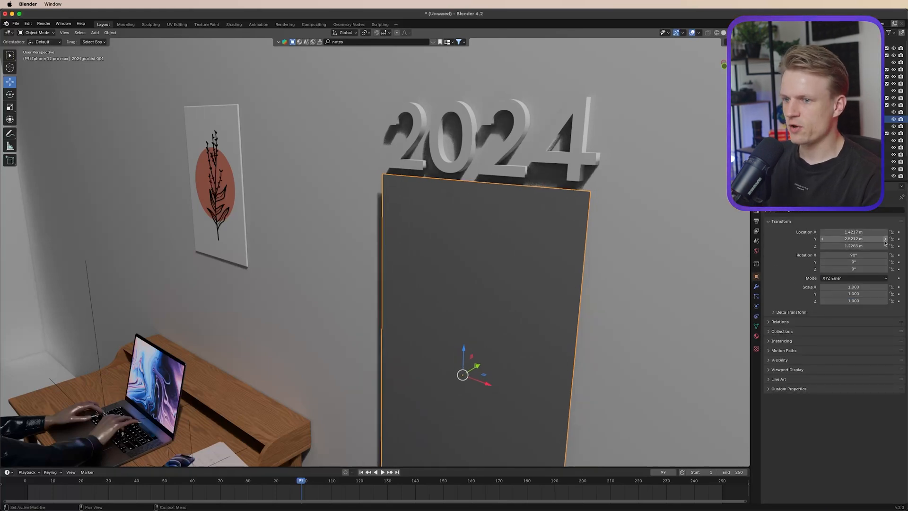
pyautogui.click(885, 239)
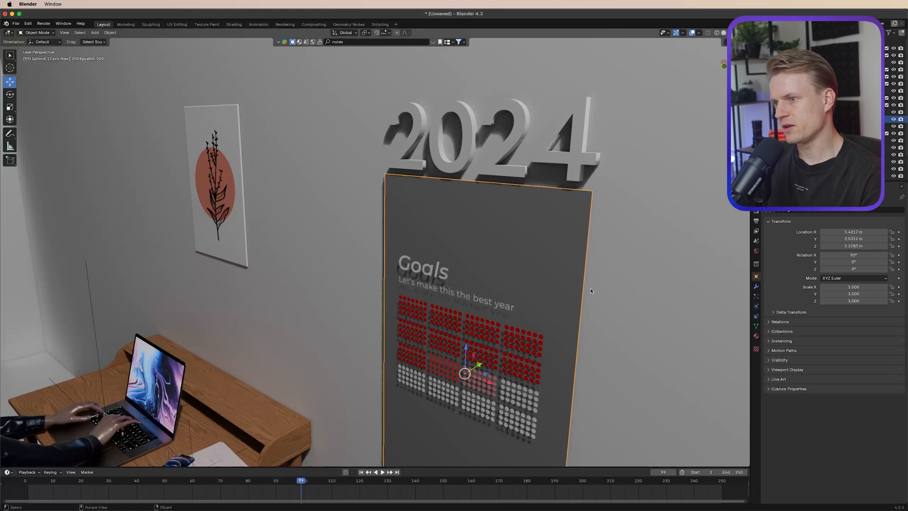
# - Examine the Goals board on the wall up close and from across the room
pyautogui.scroll(-4, 590, 289)
pyautogui.moveTo(501, 293); pyautogui.dragTo(535, 285, button='middle')
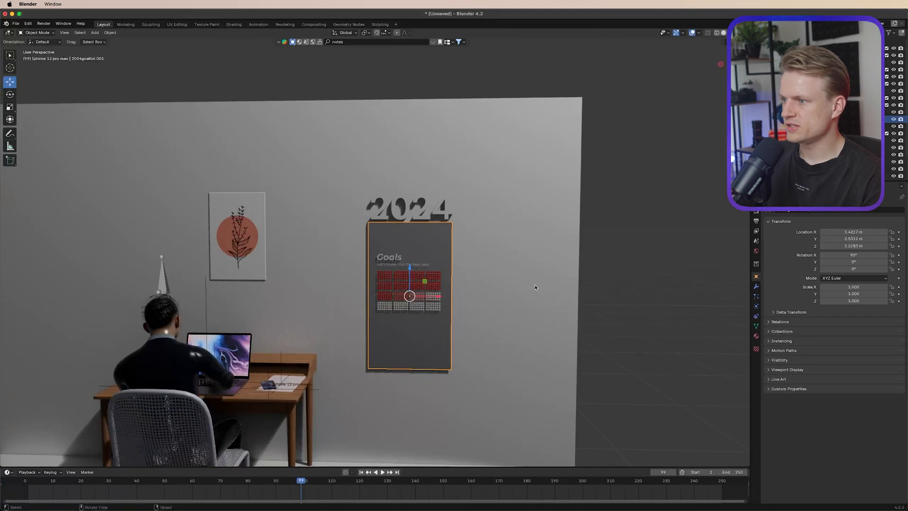
pyautogui.scroll(3, 449, 225)
pyautogui.scroll(-6, 450, 225)
pyautogui.moveTo(525, 222); pyautogui.dragTo(490, 235, button='middle')
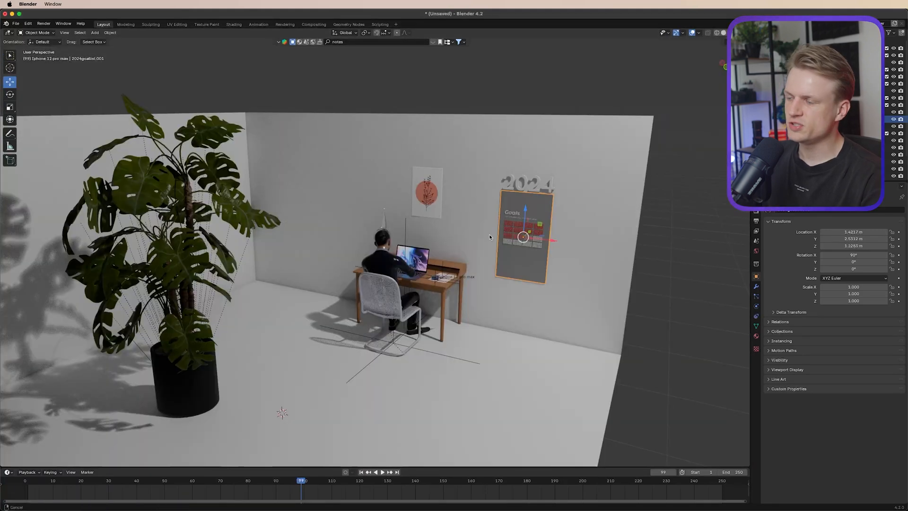
pyautogui.scroll(-2, 490, 238)
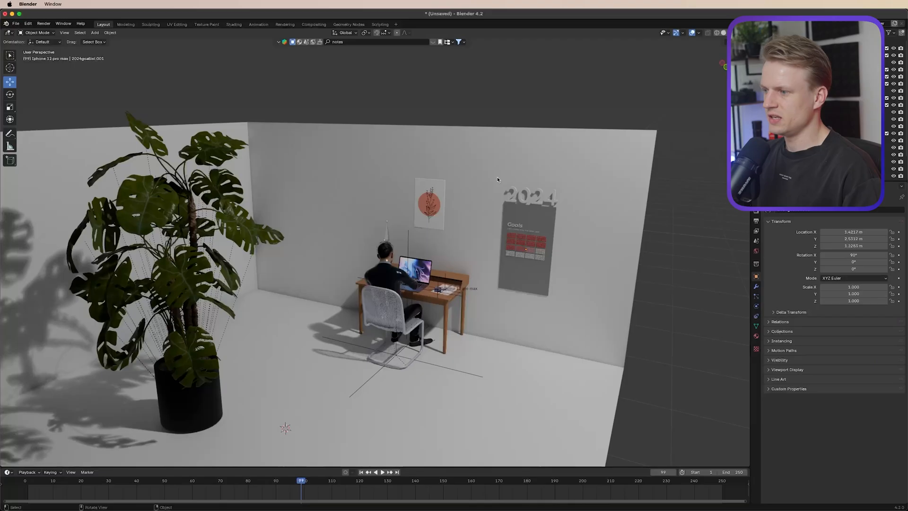
pyautogui.scroll(-4, 463, 249)
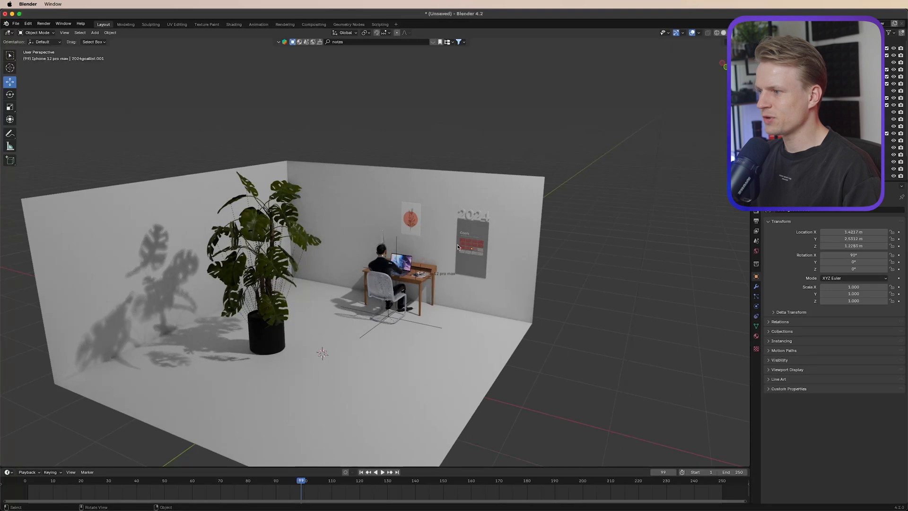
# - Delete the point light from the room scene
pyautogui.click(762, 69)
pyautogui.click(789, 98)
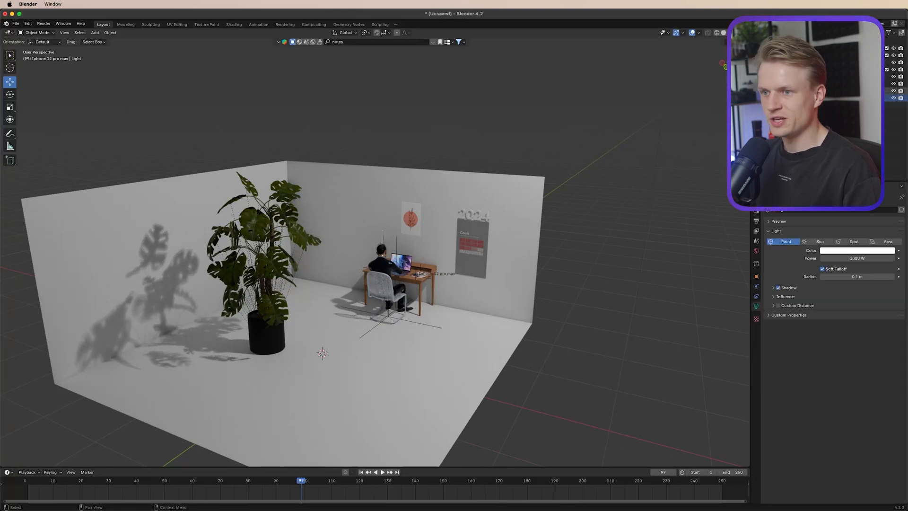
pyautogui.press('Delete')
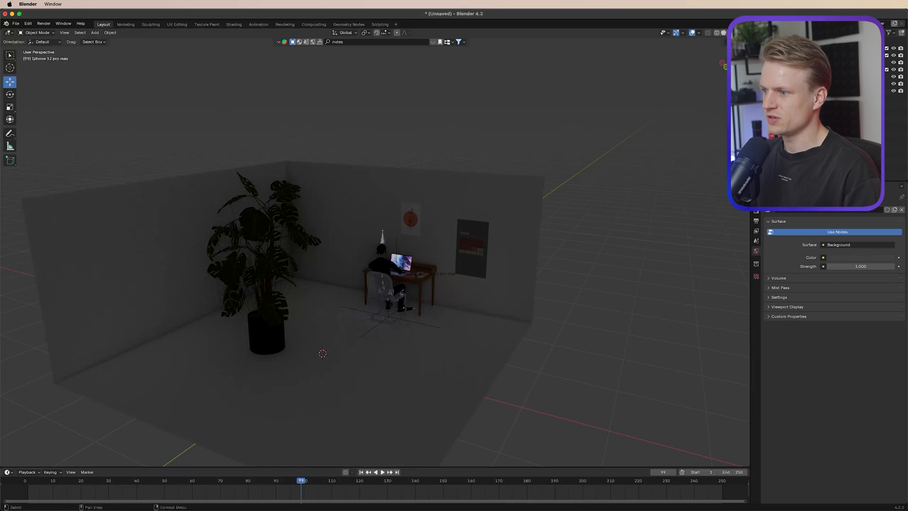
# - Add an area light and raise it about 3.5 m straight up above the room
pyautogui.click(94, 32)
pyautogui.moveTo(108, 126)
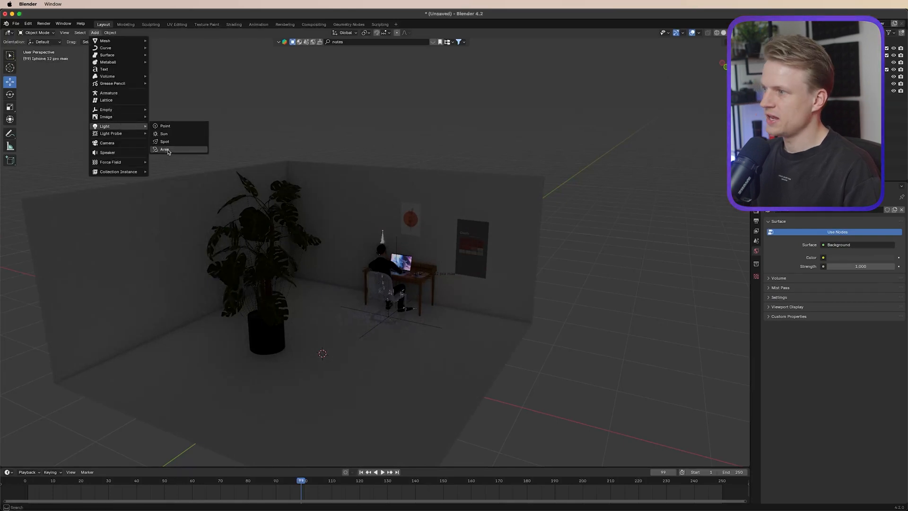
pyautogui.click(167, 149)
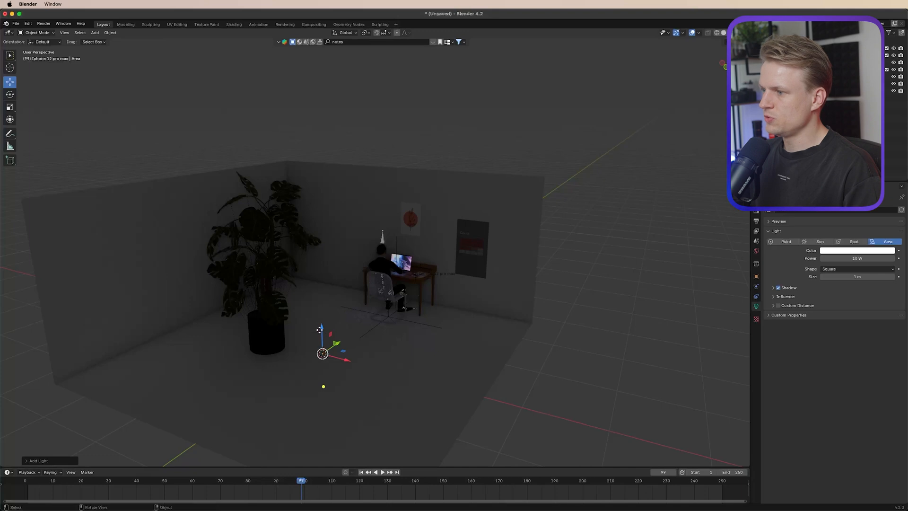
pyautogui.moveTo(322, 328); pyautogui.dragTo(321, 89)
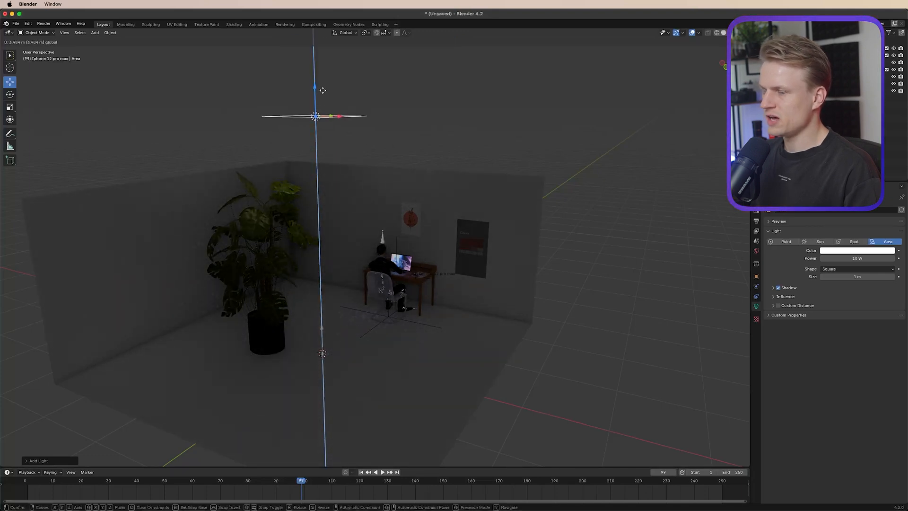
# - Set the area light's power to 40 W
pyautogui.moveTo(321, 89); pyautogui.dragTo(389, 149, button='middle')
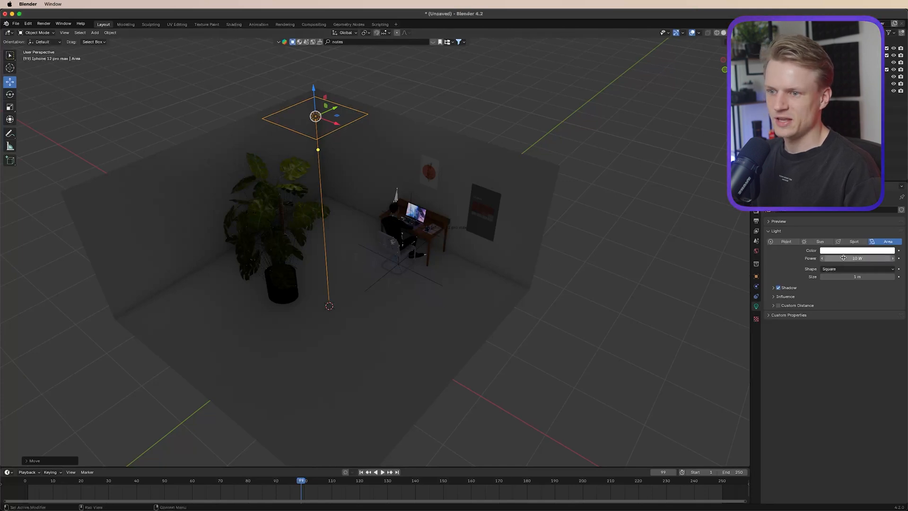
pyautogui.moveTo(853, 259); pyautogui.dragTo(891, 258)
pyautogui.click(868, 257)
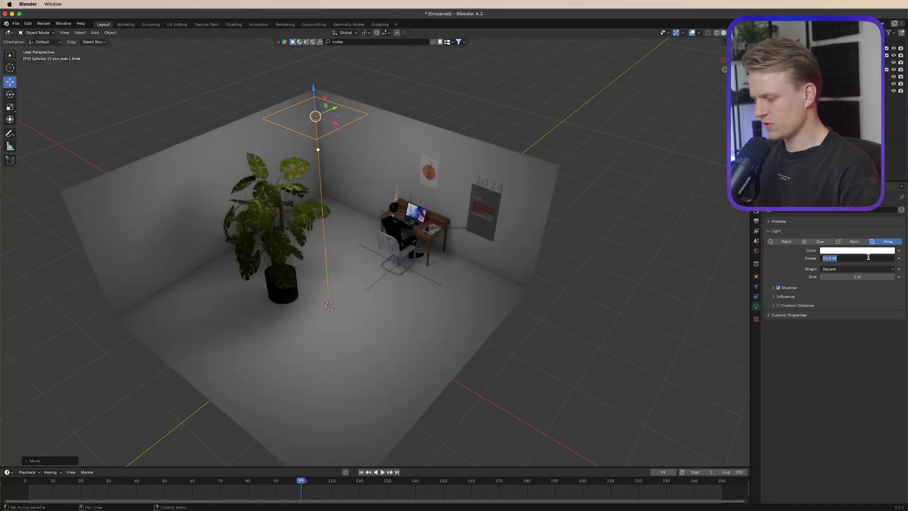
pyautogui.write('40')
pyautogui.press('Return')
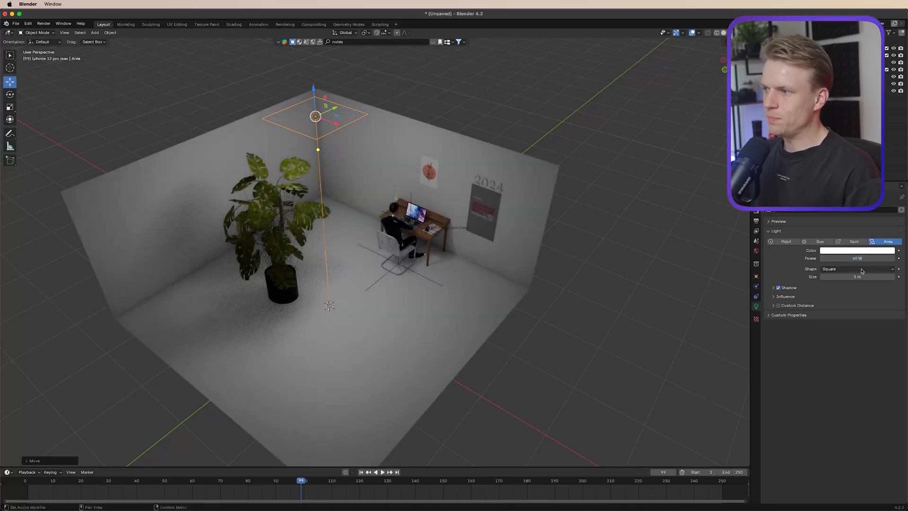
# - Try a smaller size for the area light to sharpen the shadows, settling on 0.66 m
pyautogui.moveTo(328, 137); pyautogui.dragTo(279, 166, button='middle')
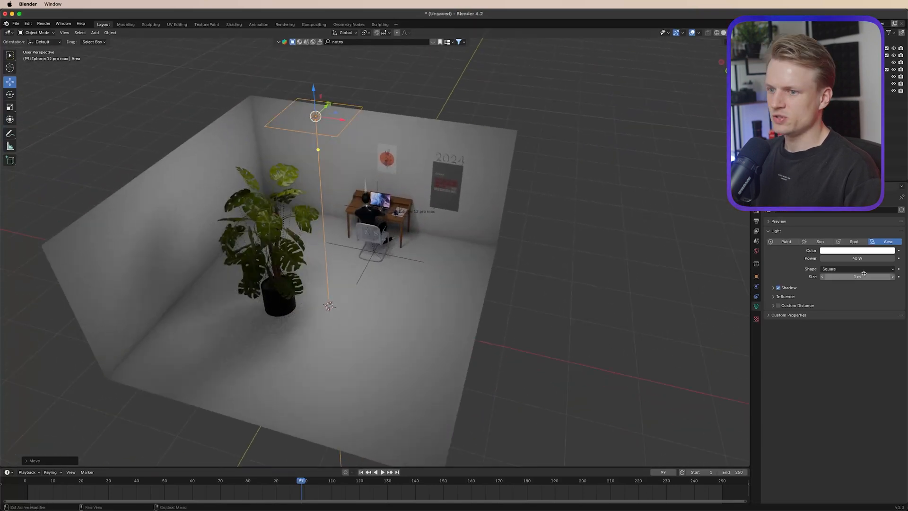
pyautogui.moveTo(861, 276); pyautogui.dragTo(827, 277)
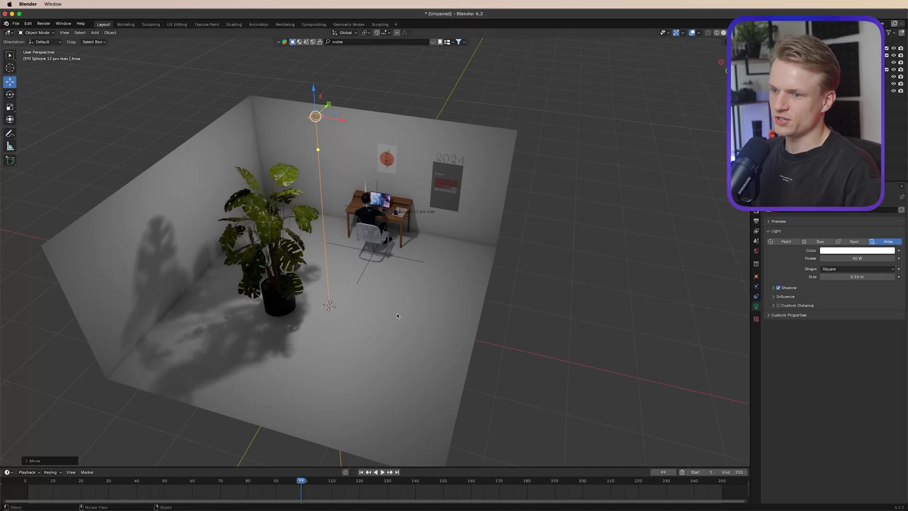
pyautogui.moveTo(844, 276)
pyautogui.mouseDown()
pyautogui.moveTo(869, 276)
pyautogui.moveTo(859, 277)
pyautogui.mouseUp()
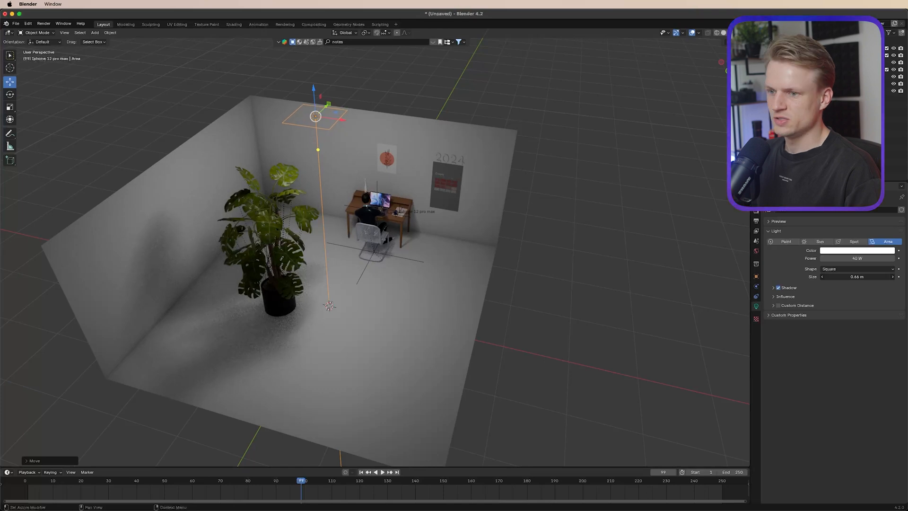
# - Darken the base color of the room's wall and floor material to a value of 0.161
pyautogui.moveTo(496, 306); pyautogui.dragTo(484, 346, button='middle')
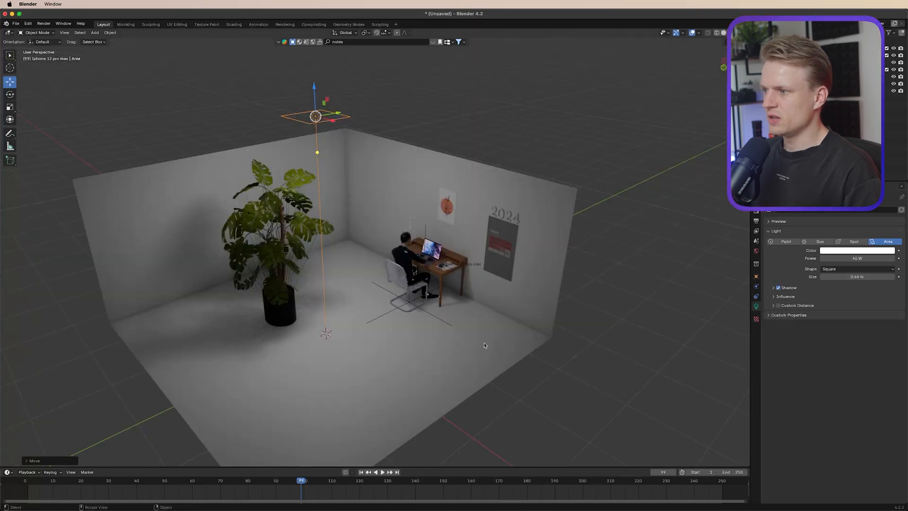
pyautogui.click(400, 183)
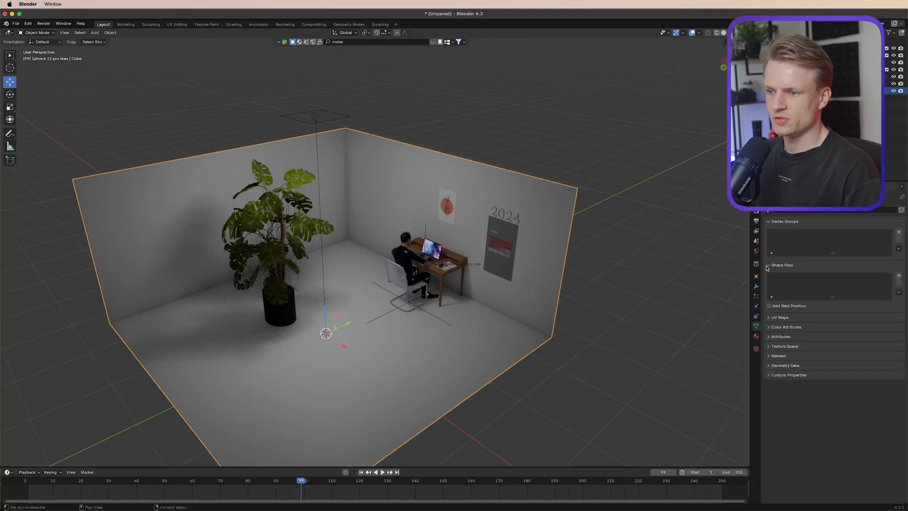
pyautogui.click(756, 335)
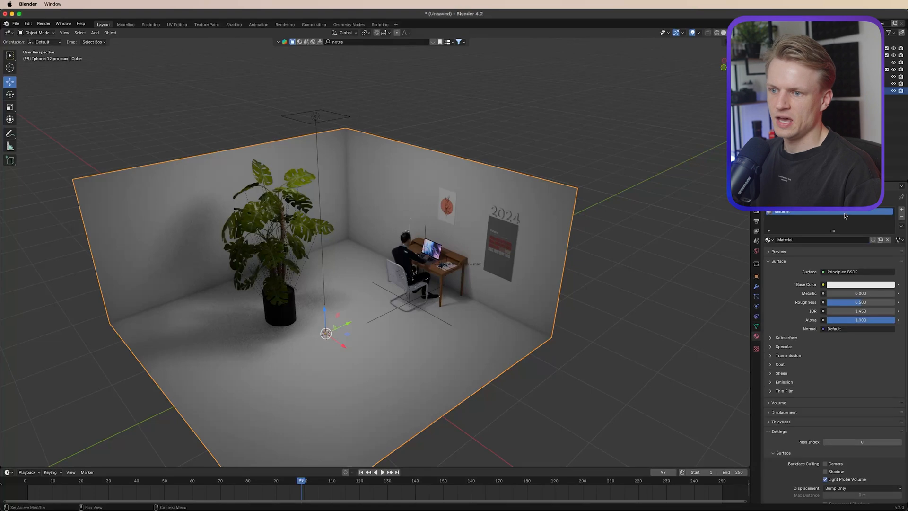
pyautogui.click(849, 284)
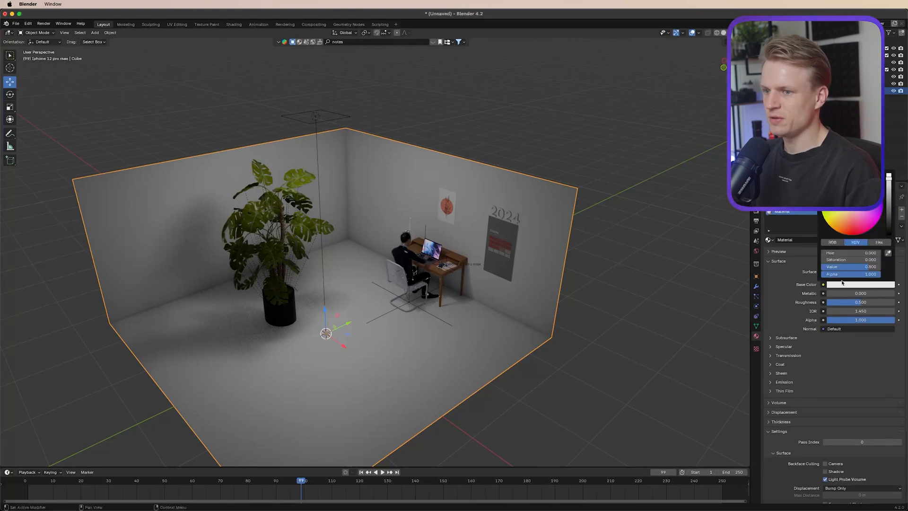
pyautogui.moveTo(888, 188); pyautogui.dragTo(889, 208)
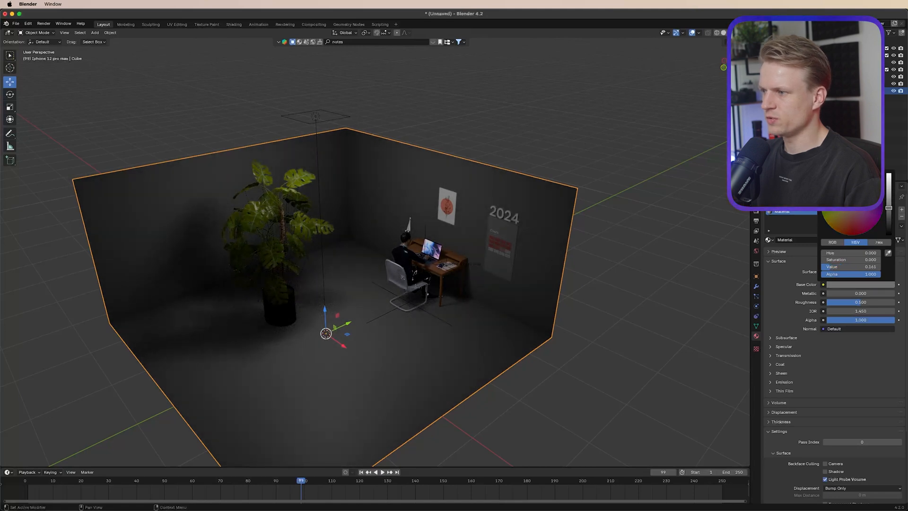
# - Darken the base color of the desk chair's mesh backrest material to a value of 0.046
pyautogui.scroll(5, 475, 281)
pyautogui.scroll(-3, 475, 282)
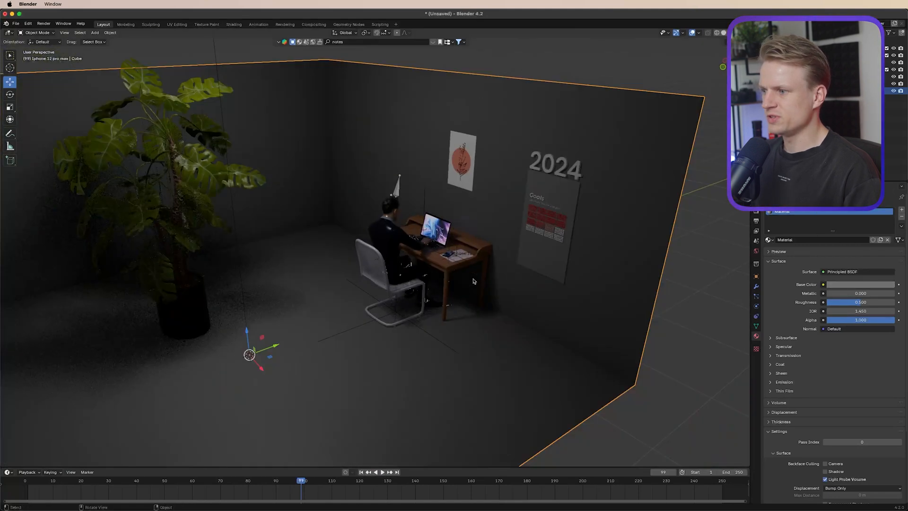
pyautogui.click(366, 276)
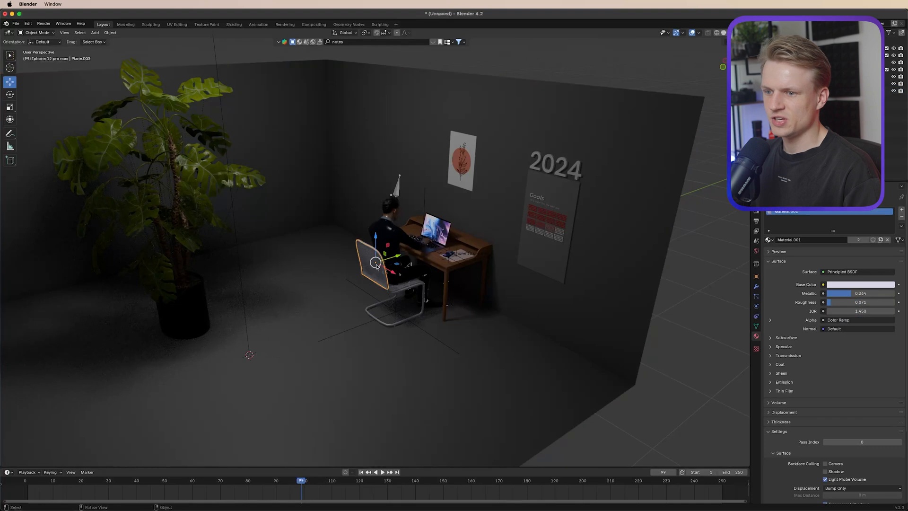
pyautogui.scroll(4, 365, 276)
pyautogui.click(843, 284)
pyautogui.moveTo(888, 176); pyautogui.dragTo(889, 219)
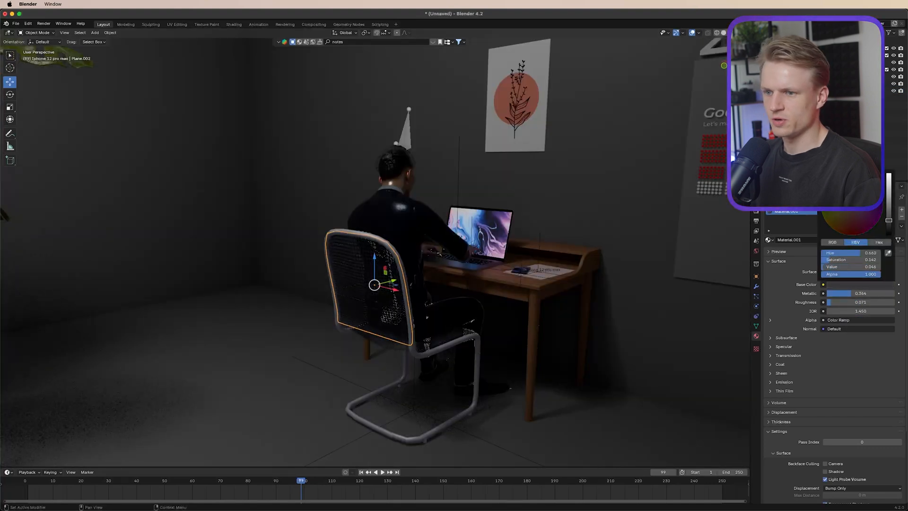
# - Darken the base color of the chair's tubular frame material to a value of about 0.05
pyautogui.click(445, 347)
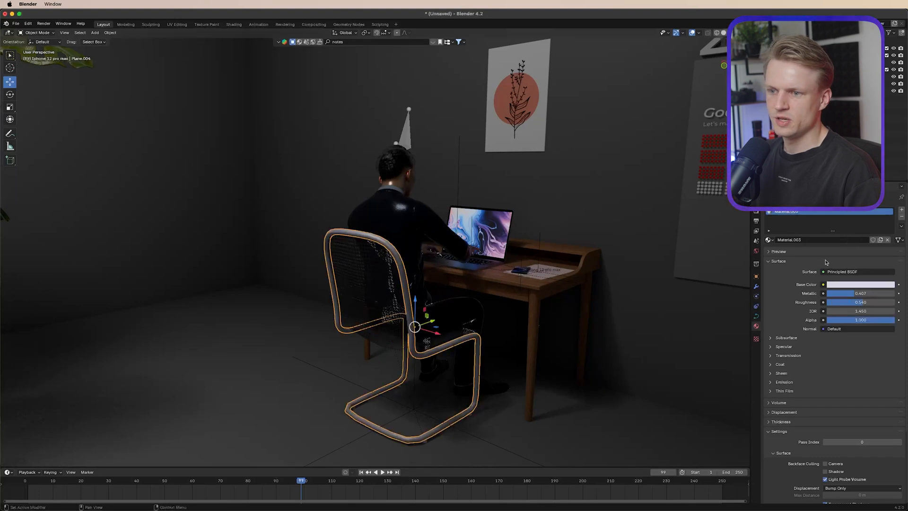
pyautogui.click(861, 284)
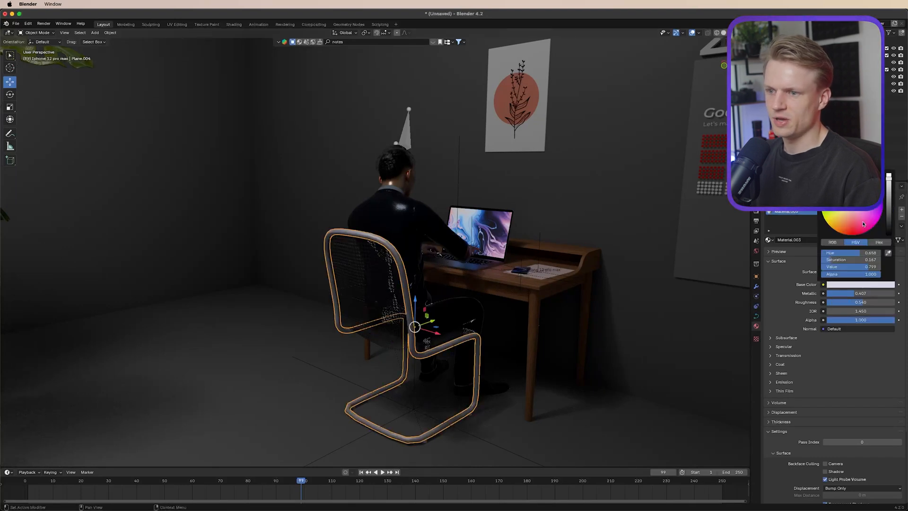
pyautogui.moveTo(887, 196); pyautogui.dragTo(888, 218)
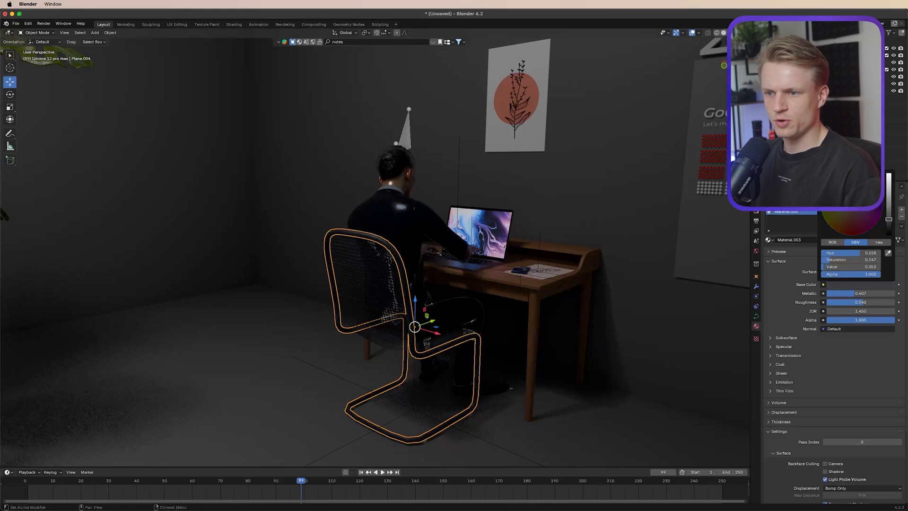
pyautogui.click(574, 218)
pyautogui.moveTo(574, 218)
pyautogui.mouseDown(button='middle')
pyautogui.moveTo(559, 219)
pyautogui.moveTo(586, 220)
pyautogui.mouseUp(button='middle')
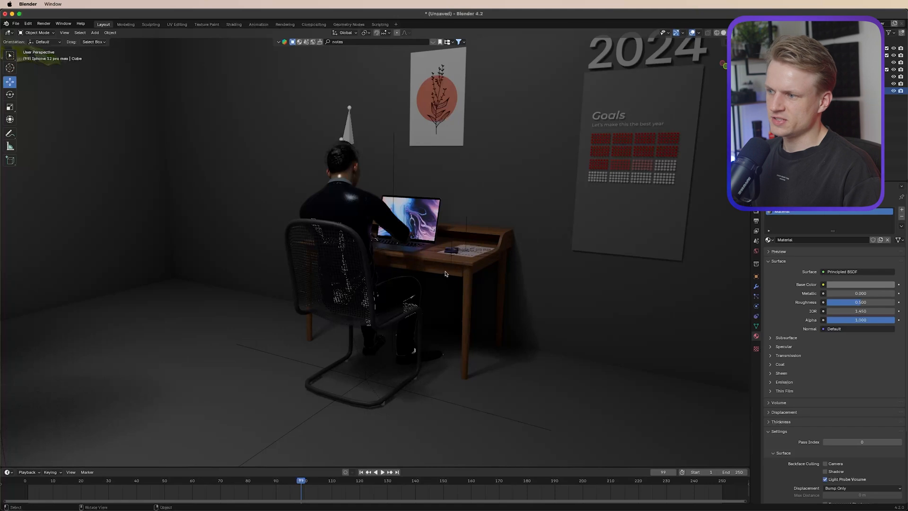
# - Darken the light stop of the desk wood material's base color ramp to a value of 0.102
pyautogui.click(461, 275)
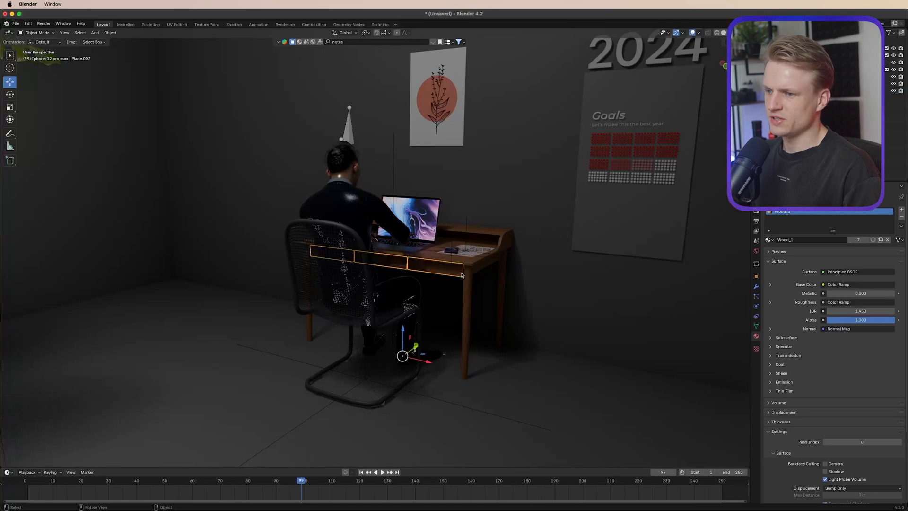
pyautogui.scroll(6, 563, 244)
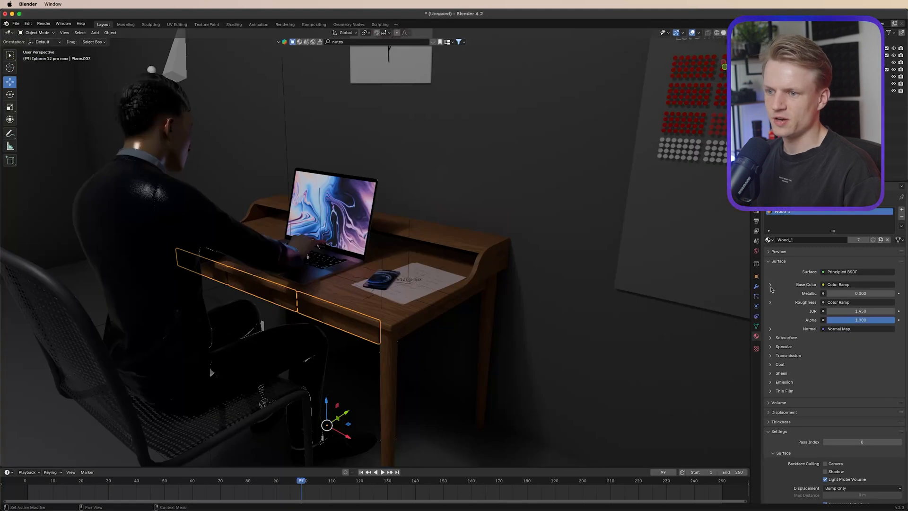
pyautogui.click(770, 286)
pyautogui.click(770, 286)
pyautogui.click(770, 285)
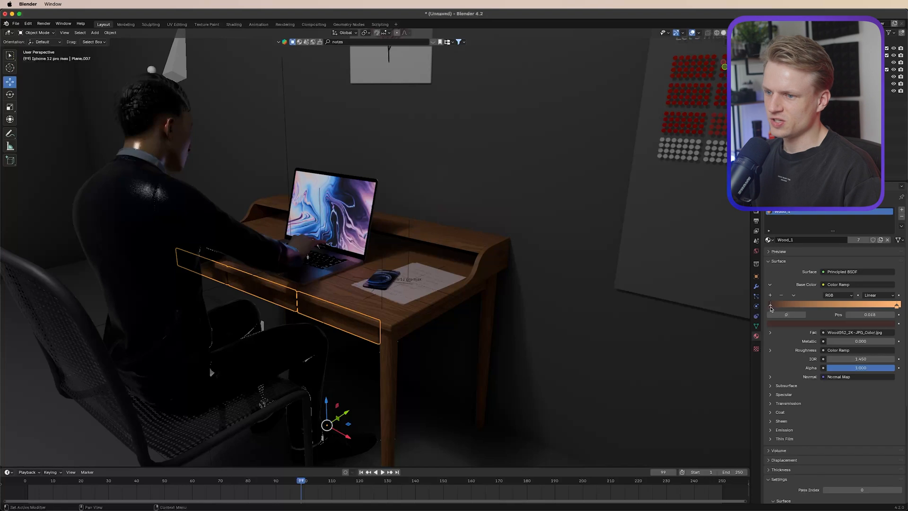
pyautogui.click(819, 325)
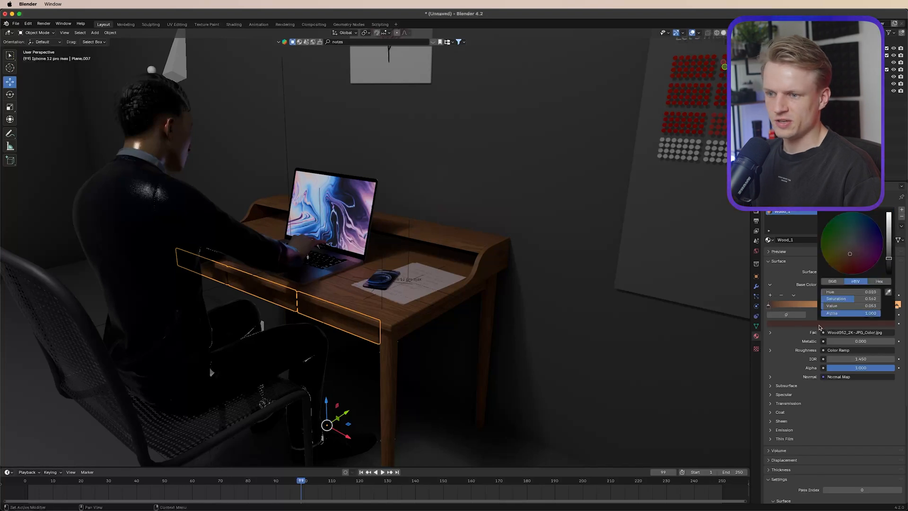
pyautogui.click(819, 325)
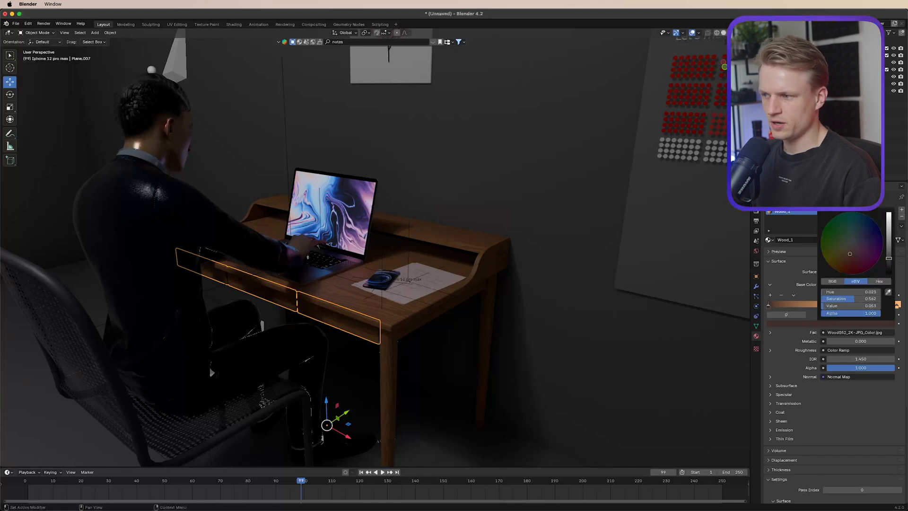
pyautogui.click(897, 306)
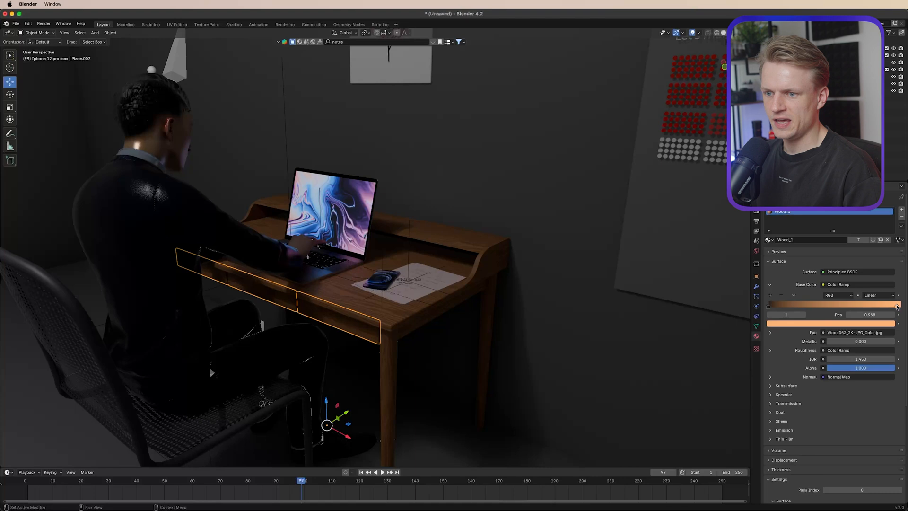
pyautogui.click(866, 325)
pyautogui.moveTo(888, 216); pyautogui.dragTo(888, 252)
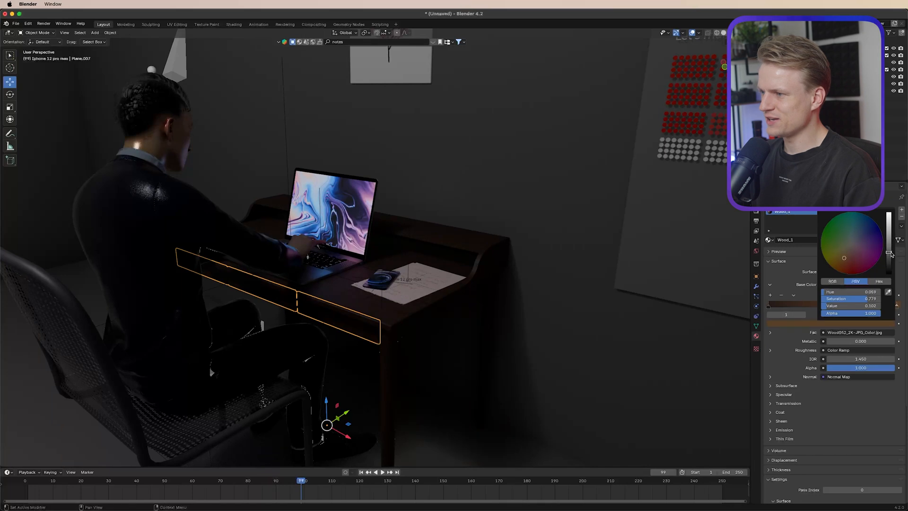
pyautogui.click(428, 216)
# - Unlink the wallpaper image from the laptop's screen material
pyautogui.scroll(5, 283, 217)
pyautogui.scroll(-3, 283, 217)
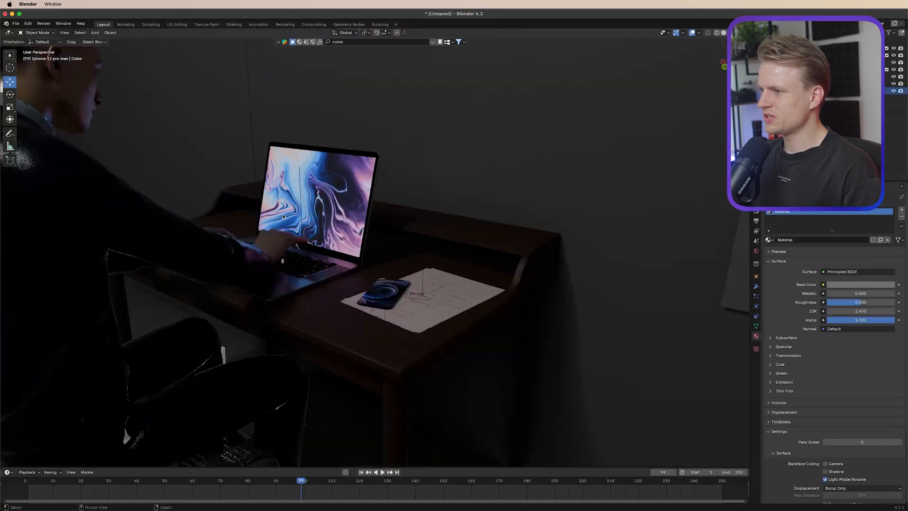
pyautogui.moveTo(284, 216); pyautogui.dragTo(370, 225, button='middle')
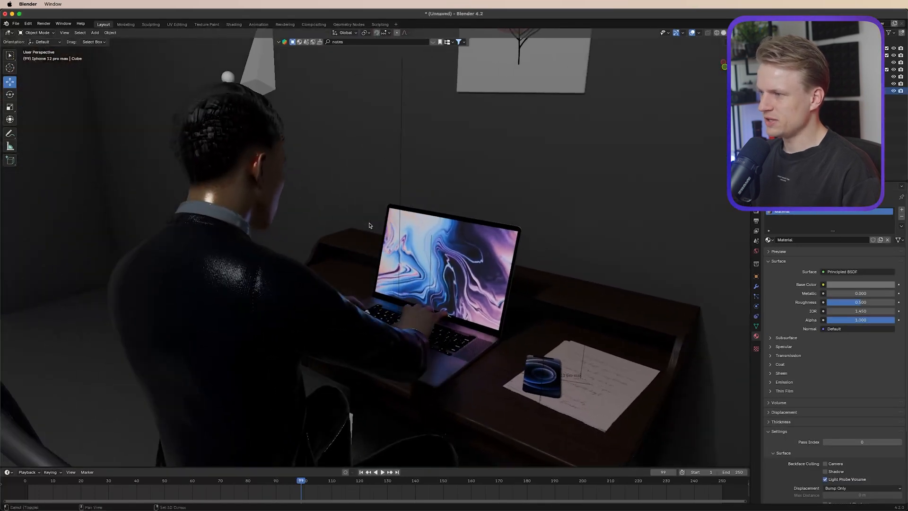
pyautogui.scroll(4, 411, 241)
pyautogui.scroll(-4, 444, 255)
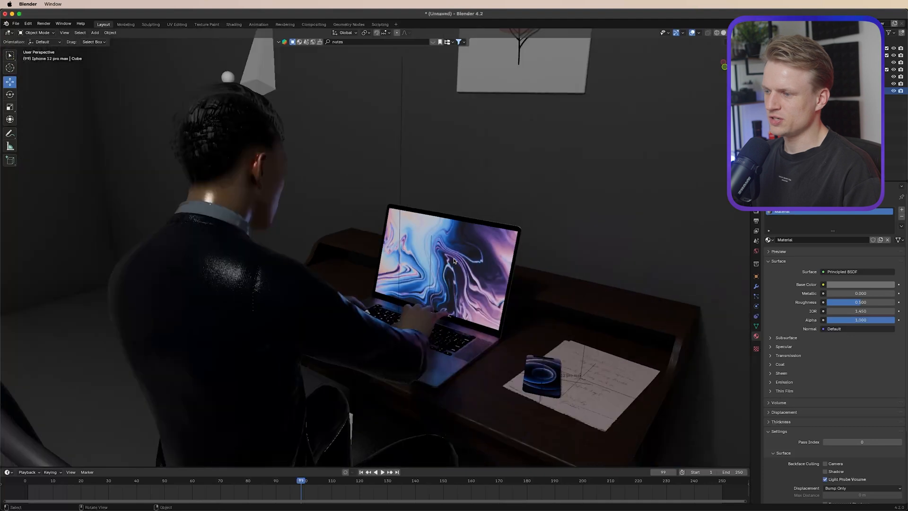
pyautogui.click(474, 246)
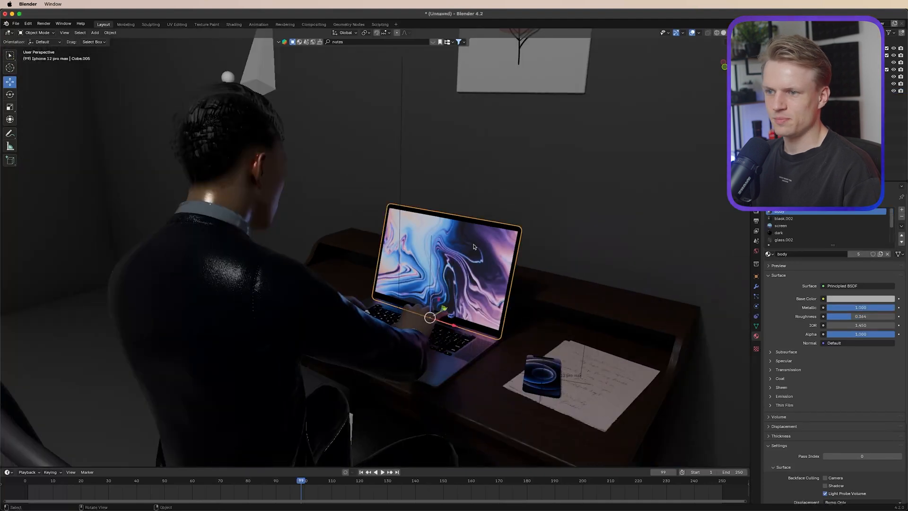
pyautogui.click(782, 226)
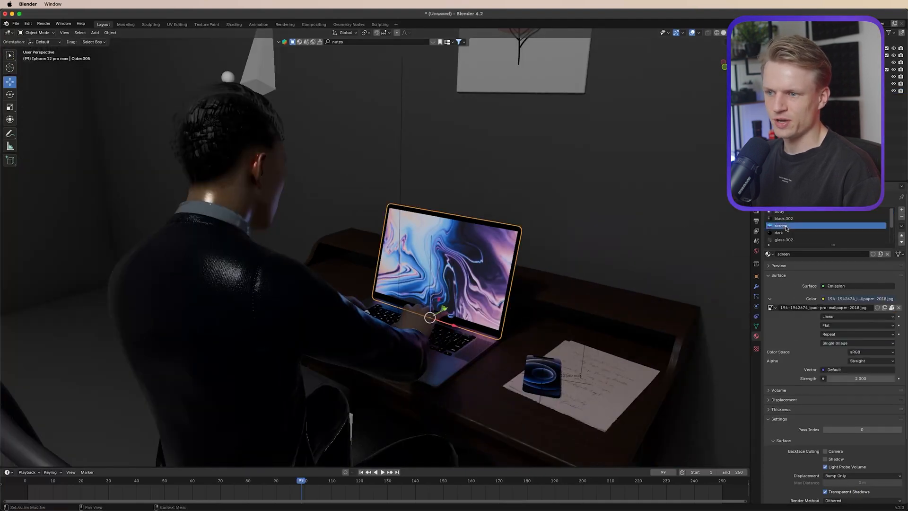
pyautogui.click(898, 308)
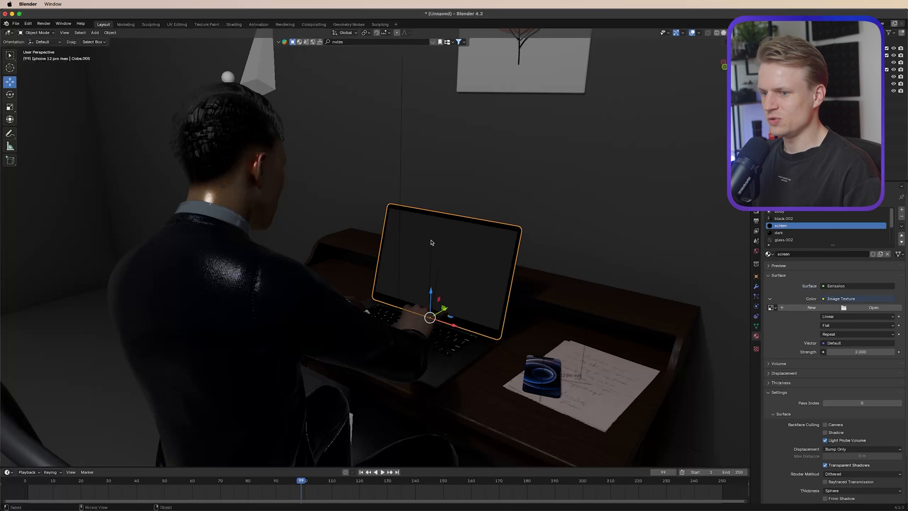
# - Replace the laptop screen's emission image texture with an RGB color and brighten it to full white
pyautogui.click(856, 299)
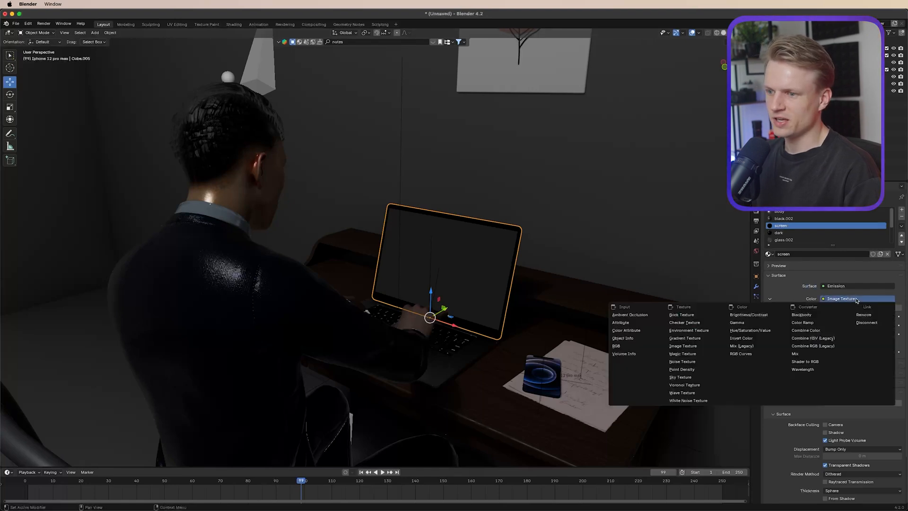
pyautogui.click(622, 347)
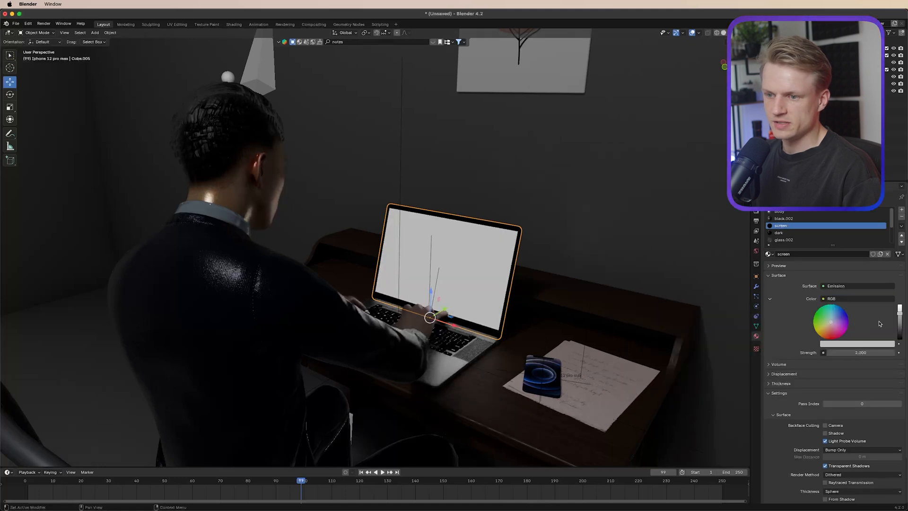
pyautogui.moveTo(900, 313); pyautogui.dragTo(900, 304)
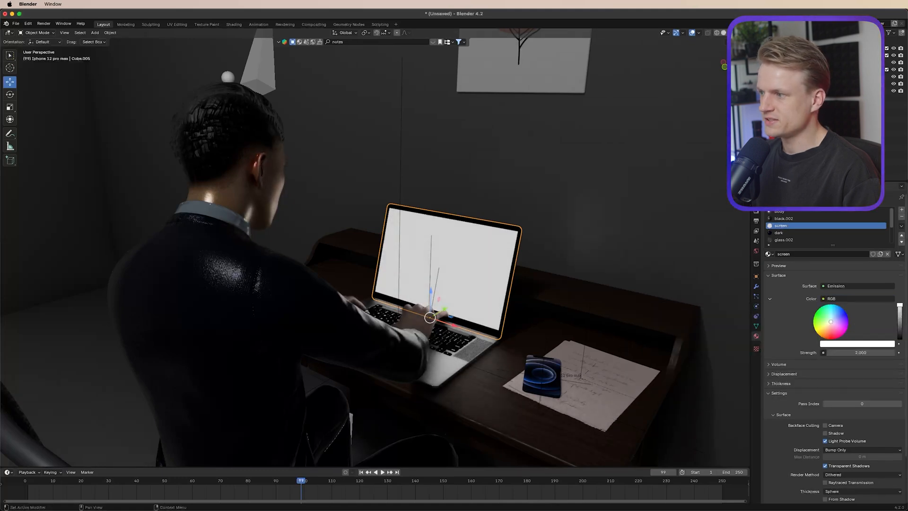
# - Make the 2024 text's material glow with a red emission color at strength 2.5
pyautogui.moveTo(482, 314)
pyautogui.mouseDown(button='middle')
pyautogui.moveTo(422, 317)
pyautogui.moveTo(478, 323)
pyautogui.mouseUp(button='middle')
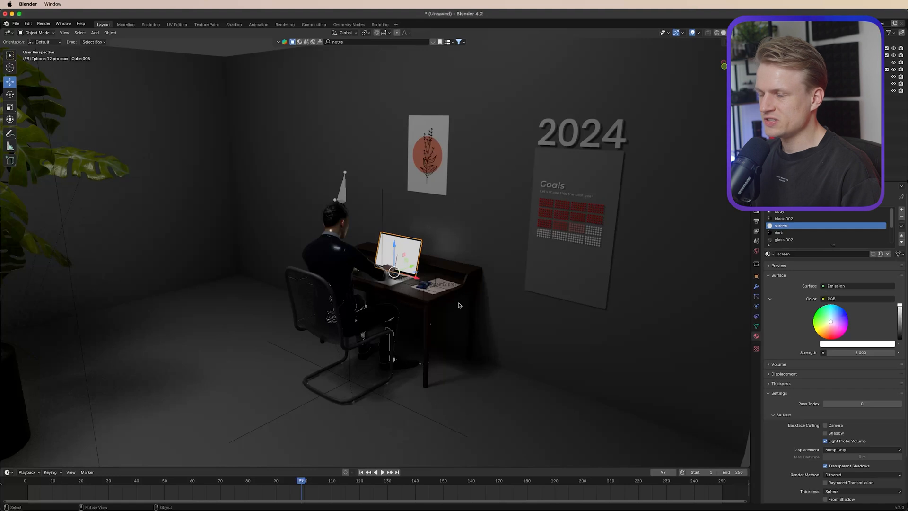
pyautogui.click(595, 137)
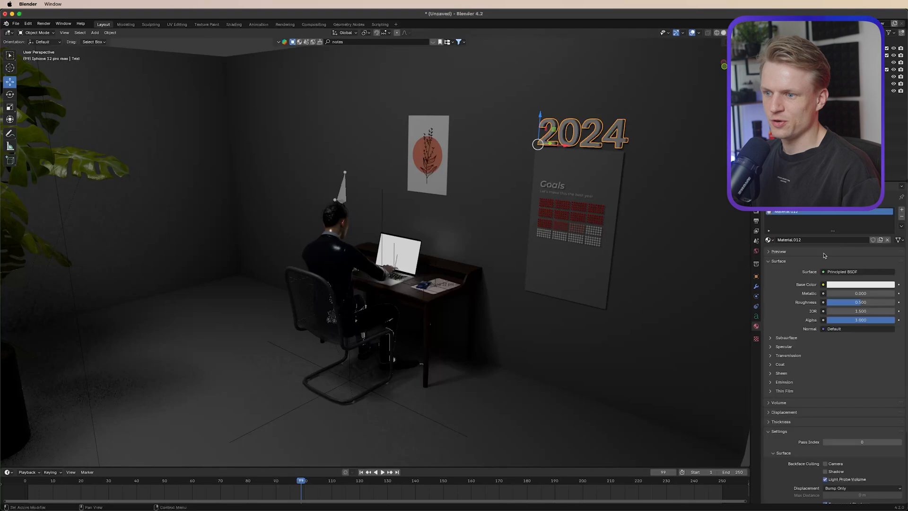
pyautogui.click(771, 383)
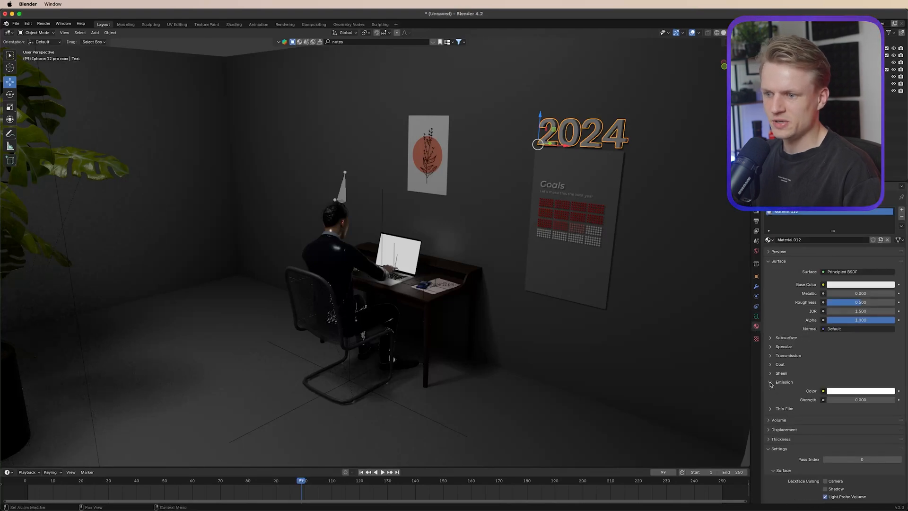
pyautogui.click(866, 393)
pyautogui.moveTo(853, 312); pyautogui.dragTo(848, 340)
pyautogui.moveTo(839, 400); pyautogui.dragTo(878, 400)
pyautogui.moveTo(568, 199); pyautogui.dragTo(483, 214, button='middle')
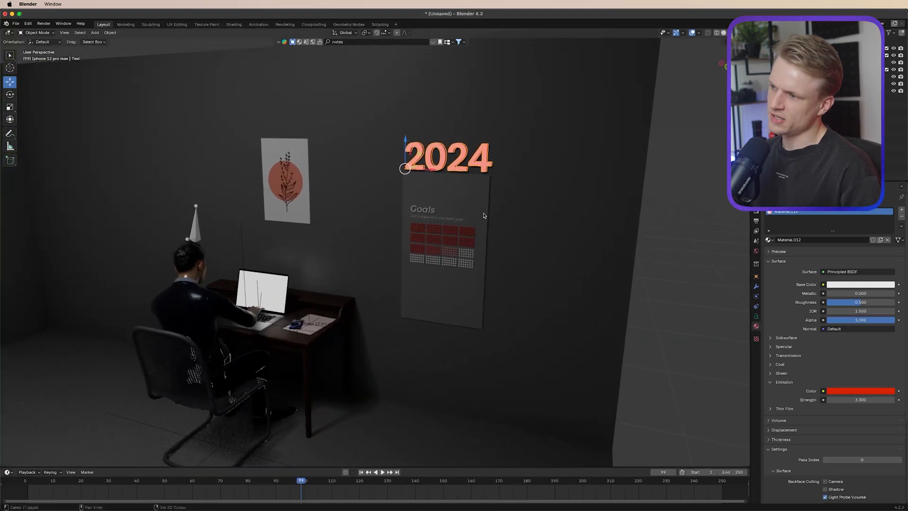
pyautogui.scroll(4, 484, 215)
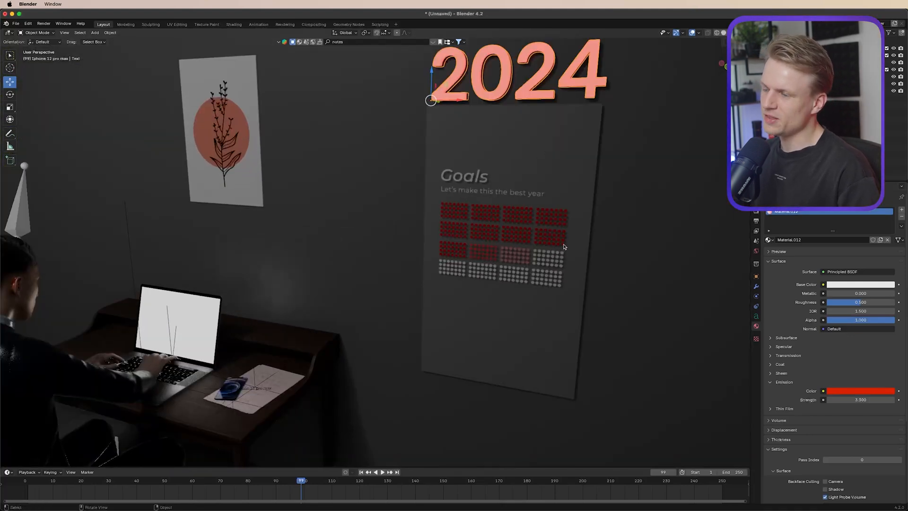
pyautogui.scroll(-4, 564, 246)
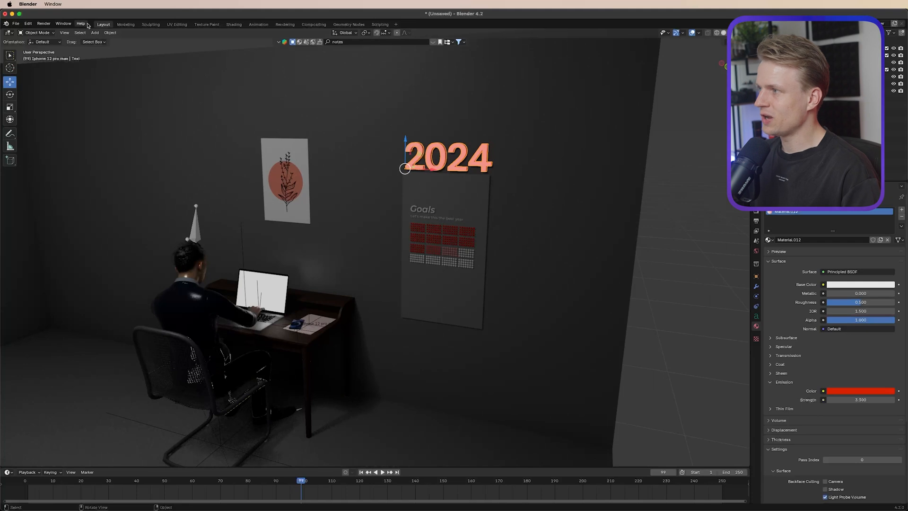
# - Add a spot light and place it above the 2024 text at about X 1.24, Y 1.96, Z 3.24 m
pyautogui.click(96, 33)
pyautogui.moveTo(137, 126)
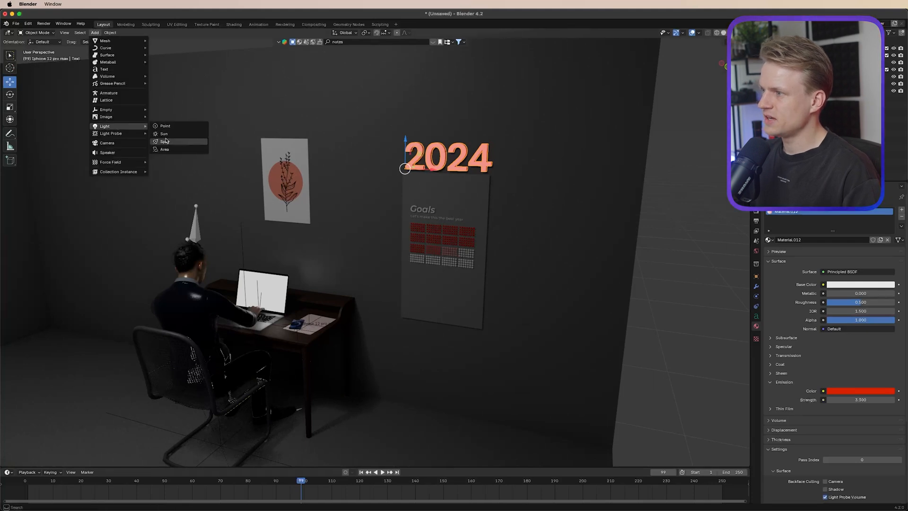
pyautogui.click(164, 141)
pyautogui.scroll(-6, 319, 301)
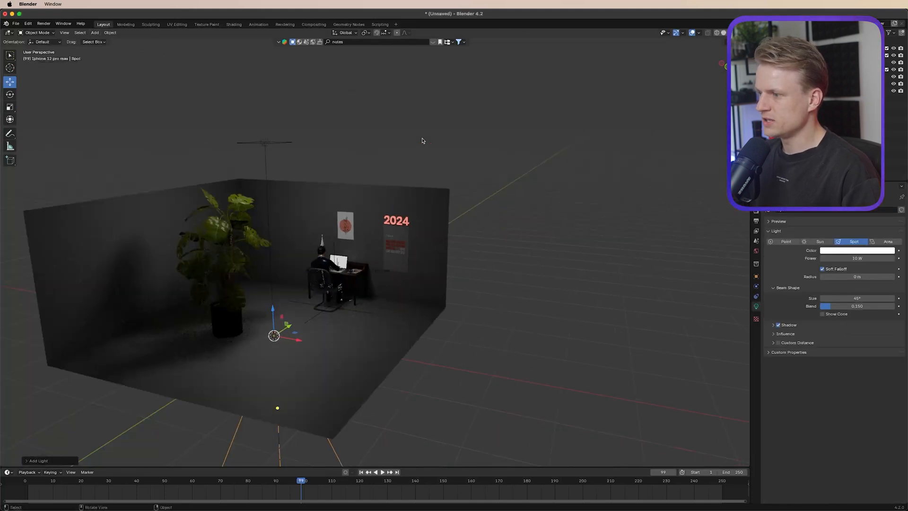
pyautogui.press('g')
pyautogui.press('z')
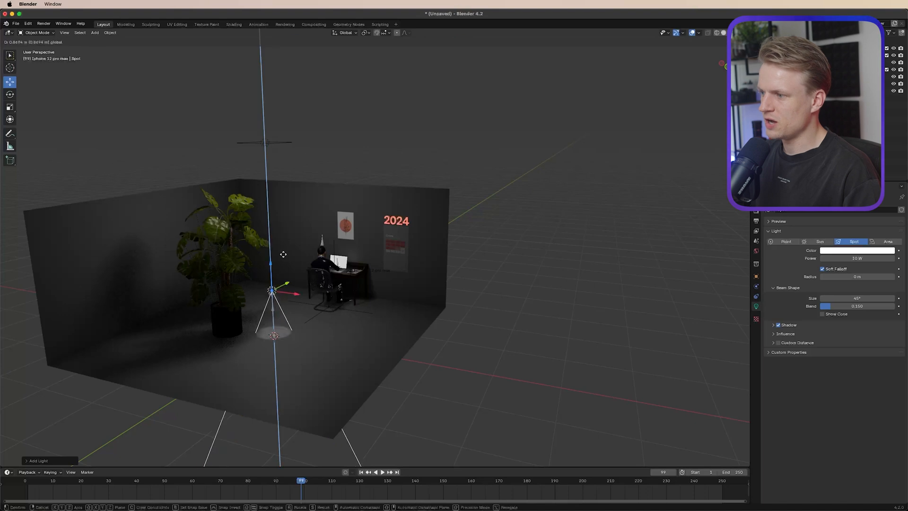
pyautogui.click(288, 232)
pyautogui.scroll(3, 288, 233)
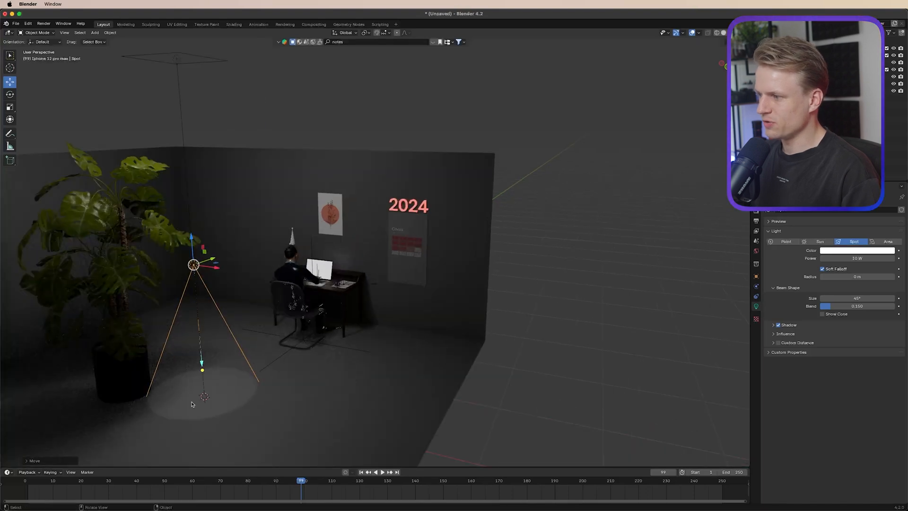
pyautogui.moveTo(242, 246)
pyautogui.mouseDown()
pyautogui.moveTo(363, 194)
pyautogui.moveTo(352, 194)
pyautogui.moveTo(319, 235)
pyautogui.moveTo(371, 229)
pyautogui.moveTo(360, 226)
pyautogui.moveTo(382, 159)
pyautogui.mouseUp()
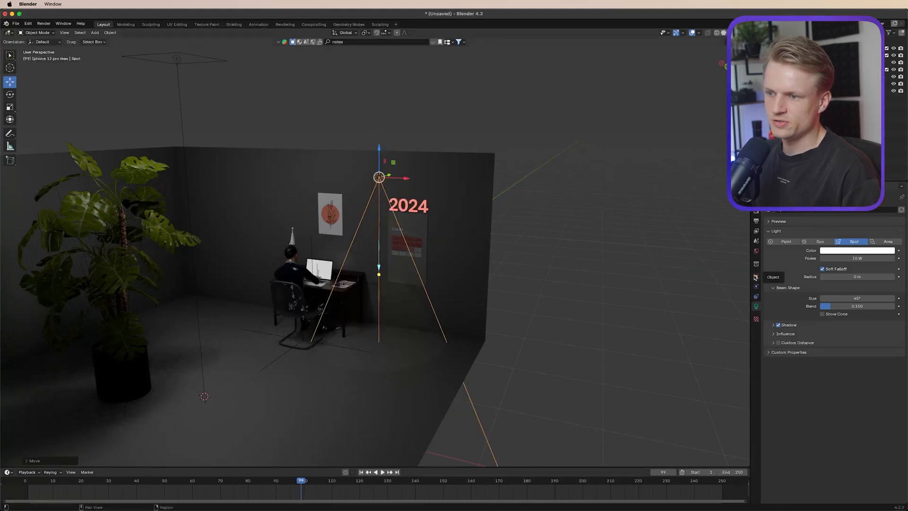
# - Tilt the spot light toward the Goals board by setting its X rotation to 28°
pyautogui.click(755, 277)
pyautogui.moveTo(853, 255); pyautogui.dragTo(877, 254)
pyautogui.scroll(5, 443, 249)
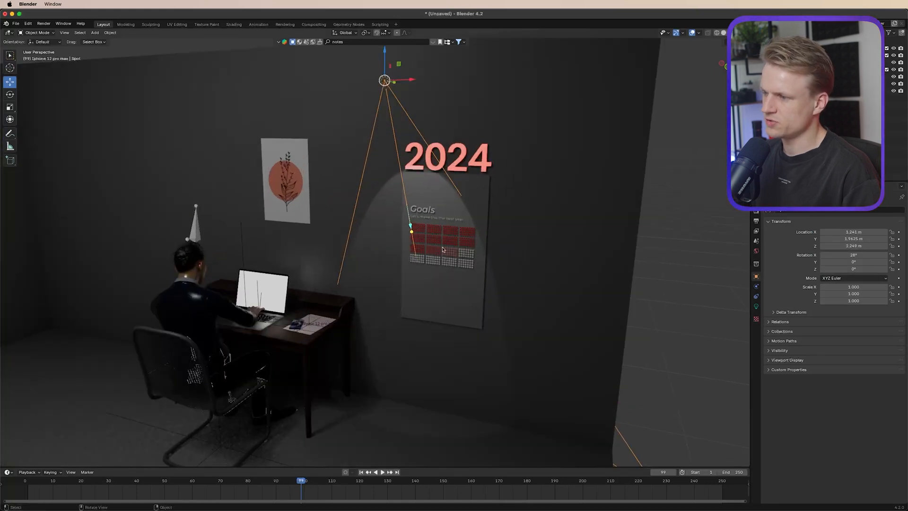
# - Aim the spot light at the Goals board, rotating it to about X 23.7°, Y -9.2°, Z -4.5°
pyautogui.scroll(4, 442, 249)
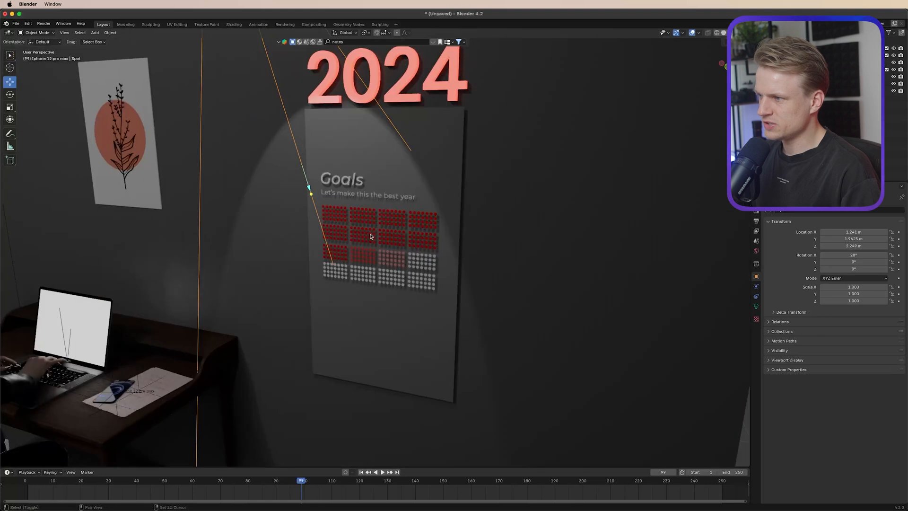
pyautogui.keyDown('shift'); pyautogui.moveTo(371, 236); pyautogui.dragTo(483, 270, button='middle'); pyautogui.keyUp('shift')
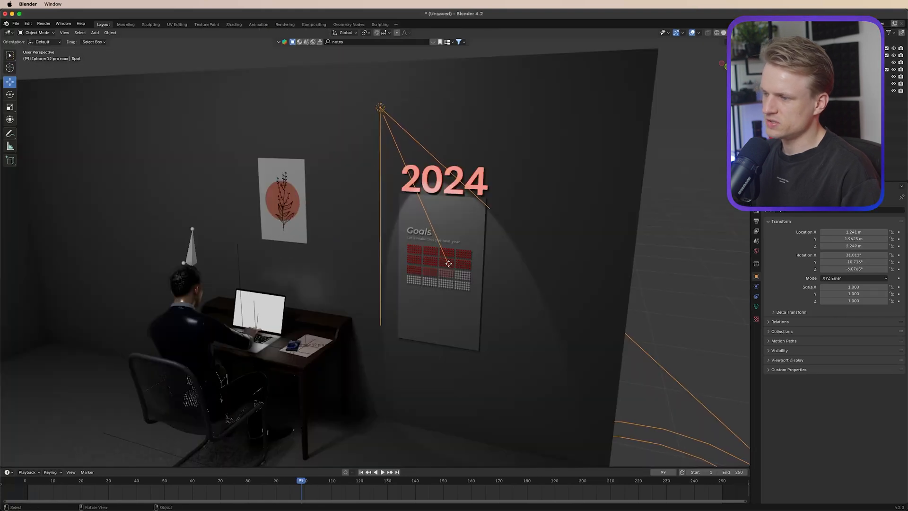
pyautogui.moveTo(448, 263)
pyautogui.mouseDown()
pyautogui.moveTo(438, 261)
pyautogui.moveTo(446, 277)
pyautogui.moveTo(430, 262)
pyautogui.mouseUp()
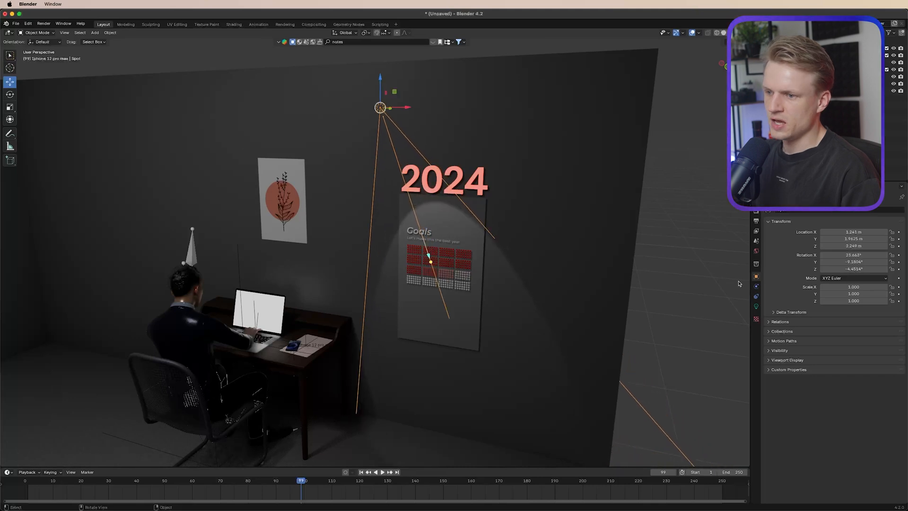
# - Try the spot light's beam blend at 0, and raise it to soften the edge of the light on the wall
pyautogui.click(756, 306)
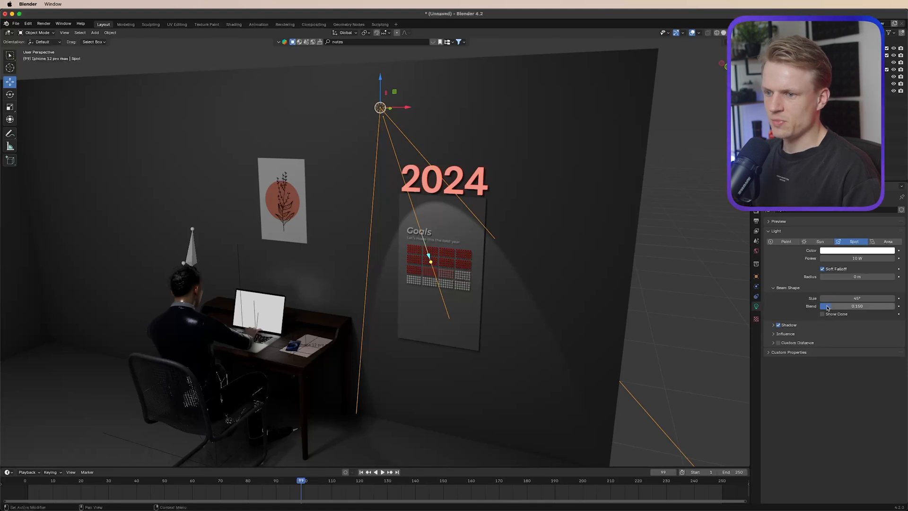
pyautogui.moveTo(848, 310); pyautogui.dragTo(820, 309)
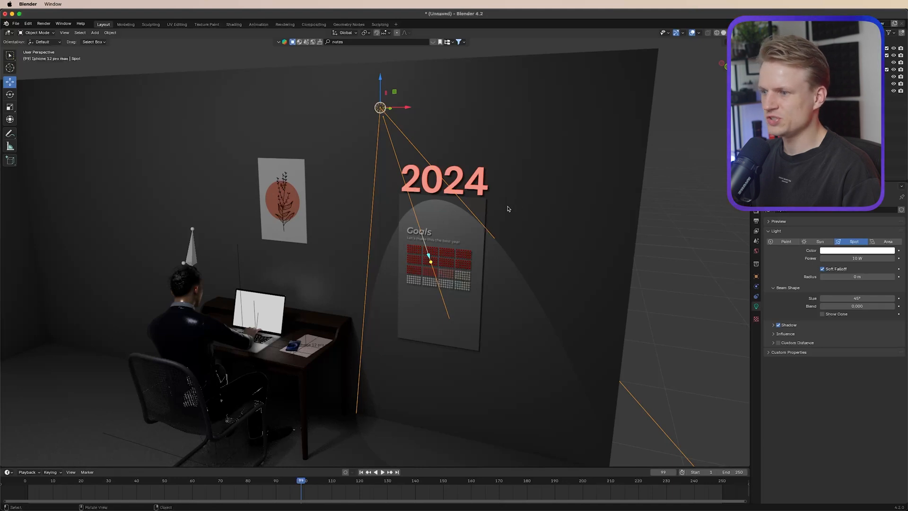
pyautogui.moveTo(848, 308); pyautogui.dragTo(878, 306)
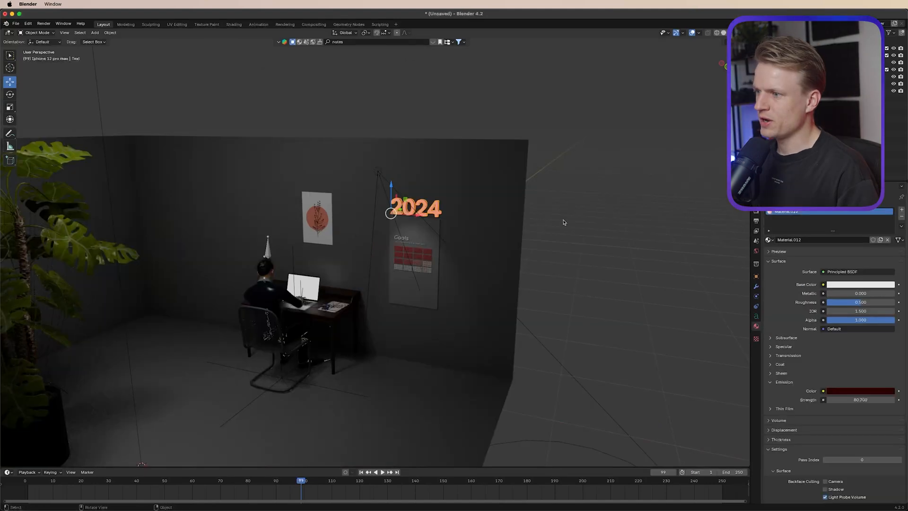
# - Frame the plant, desk and 2024 board together and align the active camera to this view
pyautogui.click(563, 223)
pyautogui.keyDown('shift'); pyautogui.moveTo(351, 259); pyautogui.dragTo(490, 238, button='middle'); pyautogui.keyUp('shift')
pyautogui.scroll(-2, 490, 238)
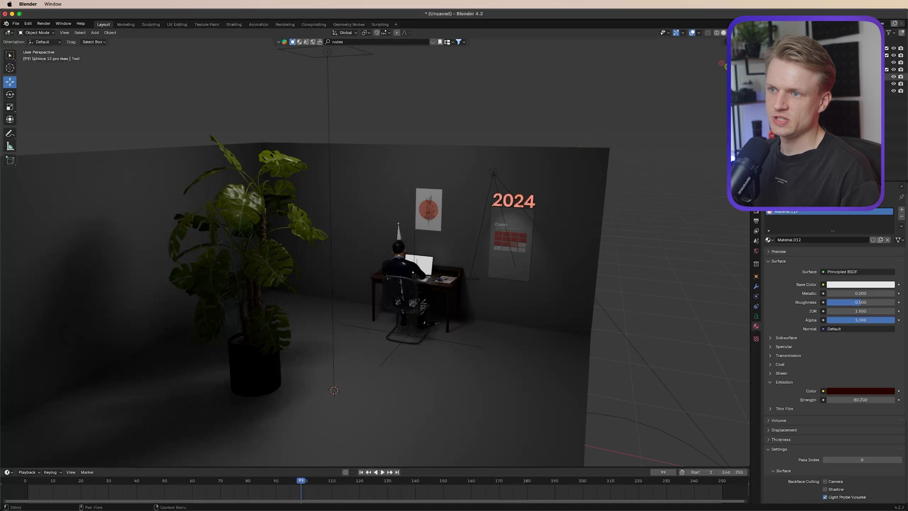
pyautogui.click(786, 83)
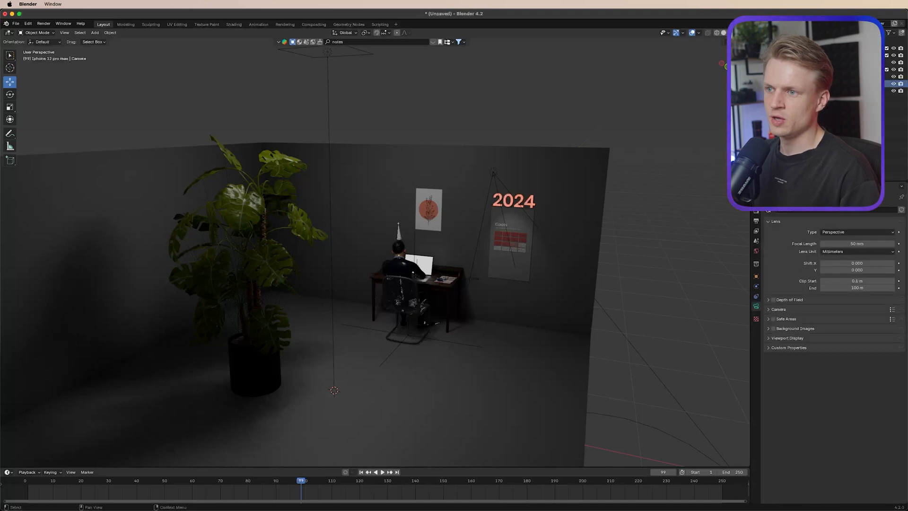
pyautogui.click(94, 33)
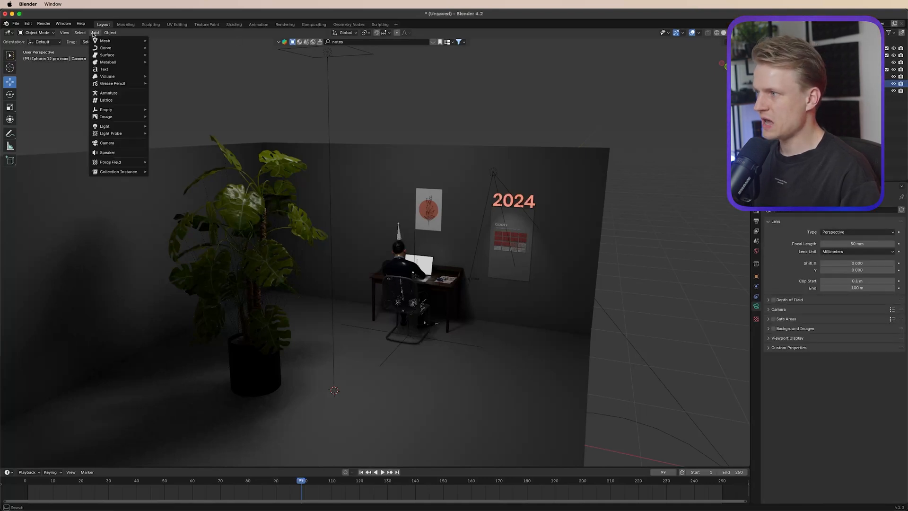
pyautogui.click(62, 32)
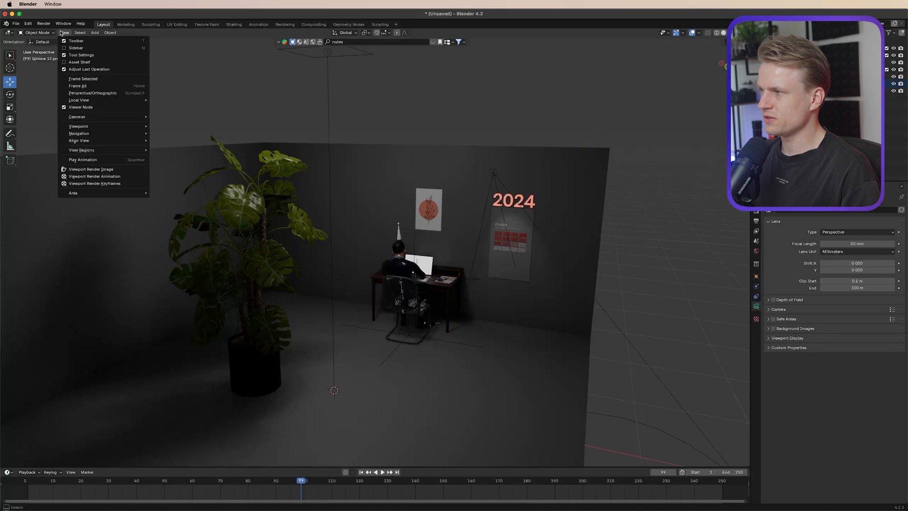
pyautogui.moveTo(99, 144)
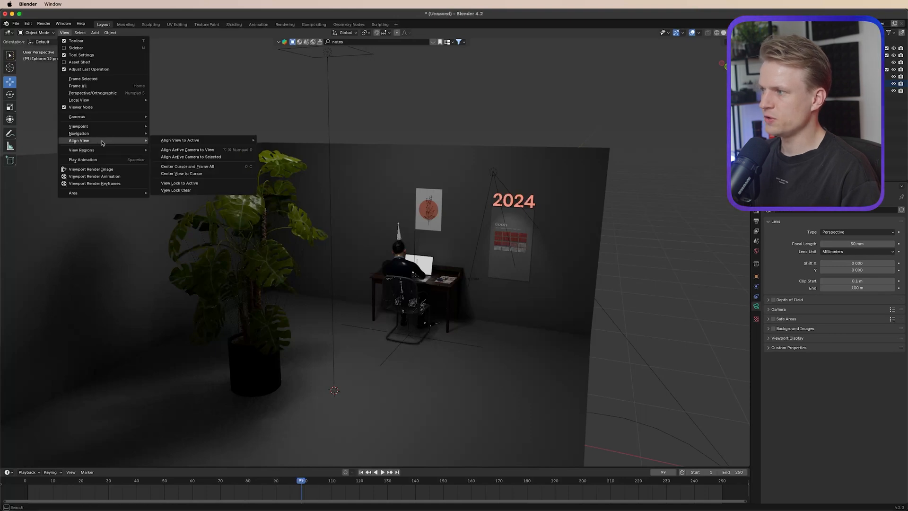
pyautogui.click(219, 150)
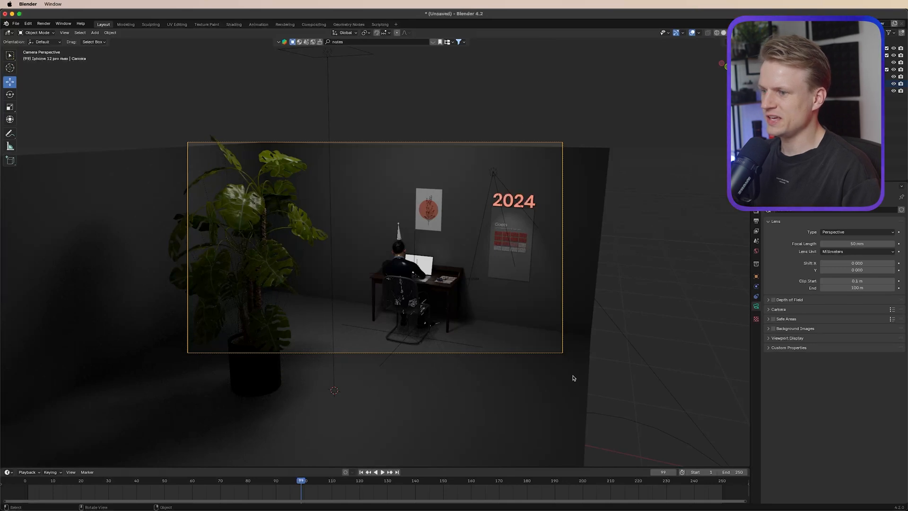
# - Move the camera closer to the desk, to about X 1.79, Y -3.02, Z 1.84 m
pyautogui.click(757, 279)
pyautogui.moveTo(836, 233)
pyautogui.mouseDown()
pyautogui.moveTo(818, 232)
pyautogui.moveTo(851, 233)
pyautogui.moveTo(835, 233)
pyautogui.mouseUp()
pyautogui.moveTo(853, 231); pyautogui.dragTo(892, 239)
pyautogui.moveTo(853, 245); pyautogui.dragTo(832, 246)
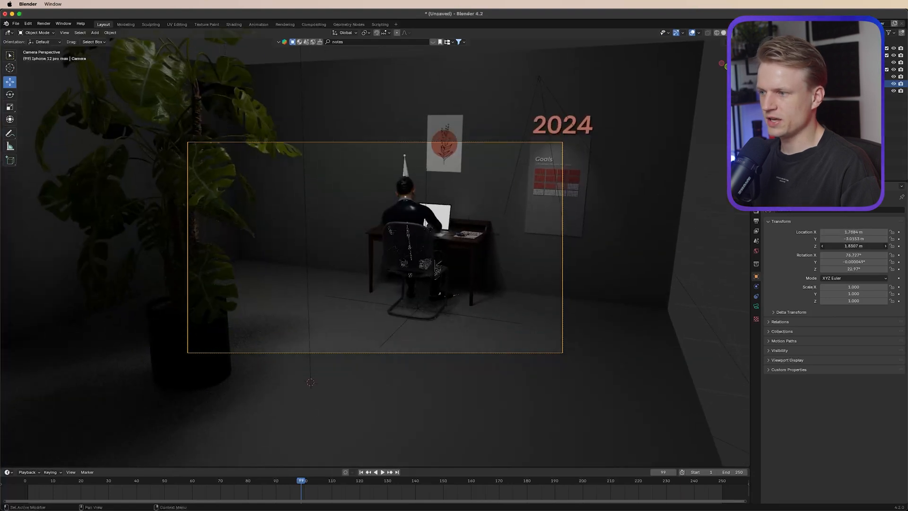
# - Set the camera's Y and Z rotation to 0° and move it behind the man at about X 0.15, Y -2.45 m
pyautogui.doubleClick(854, 269)
pyautogui.write('0')
pyautogui.press('Return')
pyautogui.doubleClick(853, 263)
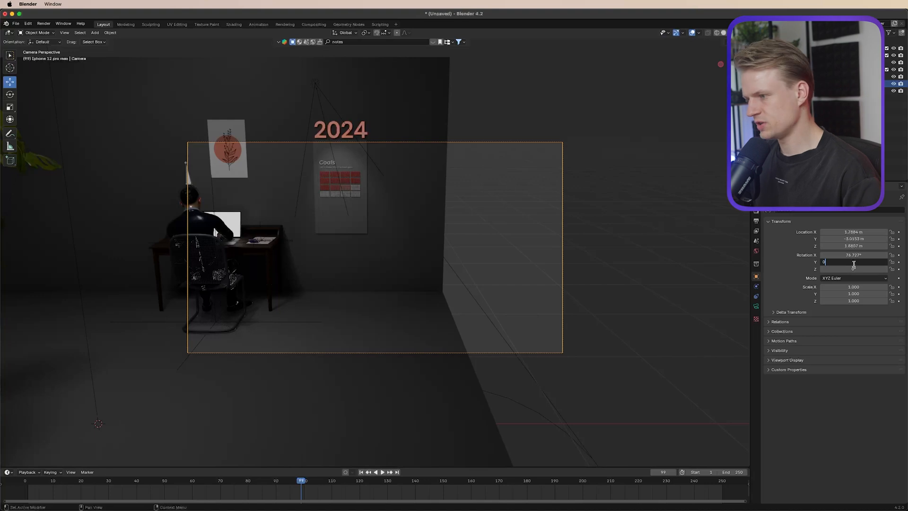
pyautogui.write('0')
pyautogui.press('Return')
pyautogui.moveTo(854, 232)
pyautogui.mouseDown()
pyautogui.moveTo(879, 232)
pyautogui.moveTo(837, 231)
pyautogui.moveTo(848, 232)
pyautogui.moveTo(846, 246)
pyautogui.moveTo(882, 239)
pyautogui.moveTo(841, 239)
pyautogui.mouseUp()
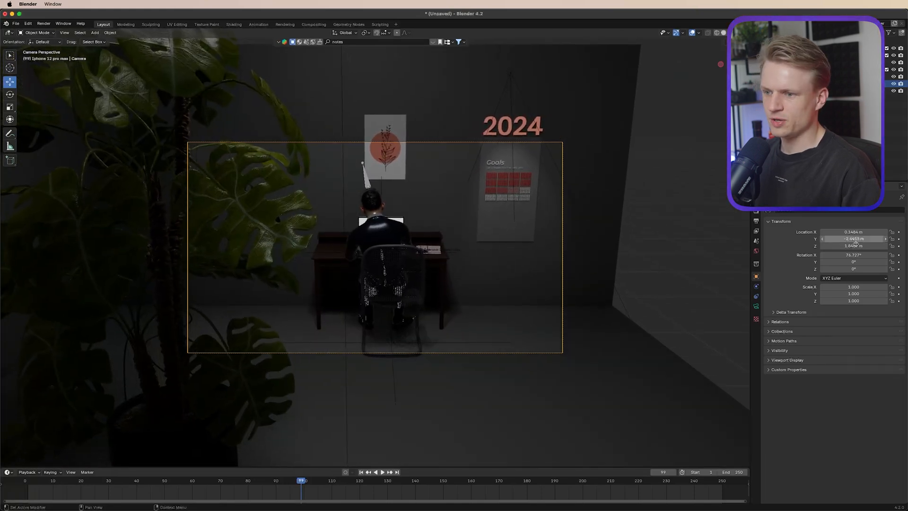
# - Enable the camera's depth of field and pick the man's sweater as the focus object
pyautogui.click(756, 307)
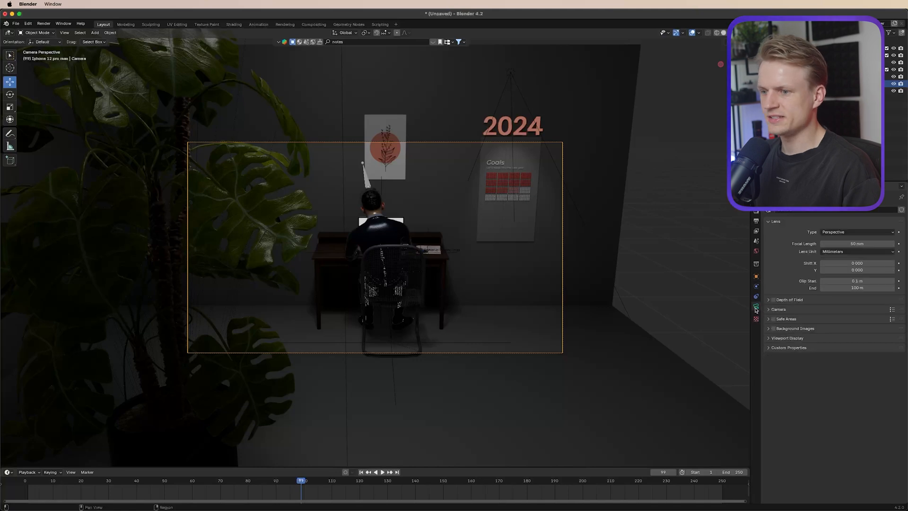
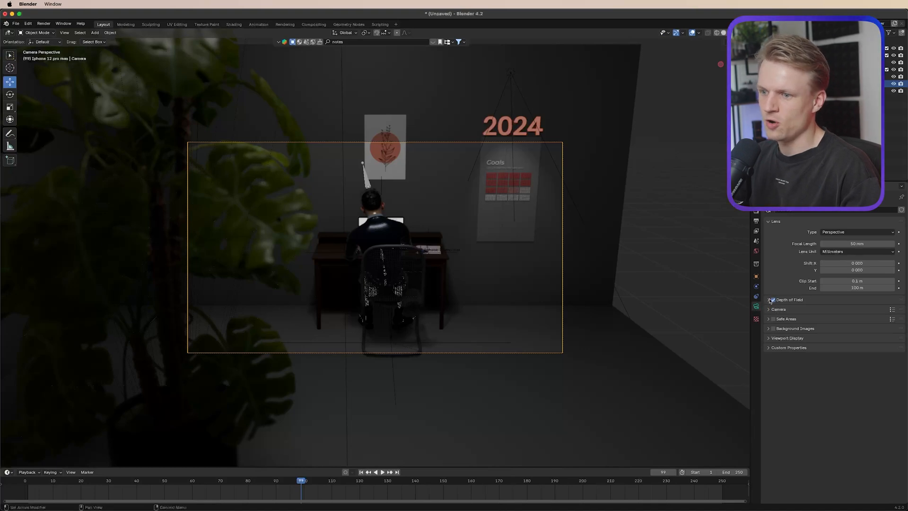
pyautogui.click(769, 301)
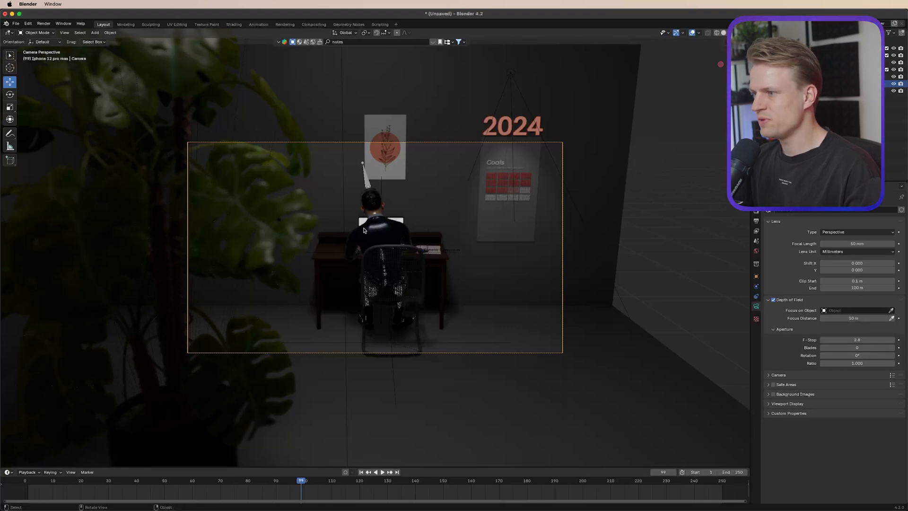
pyautogui.click(891, 311)
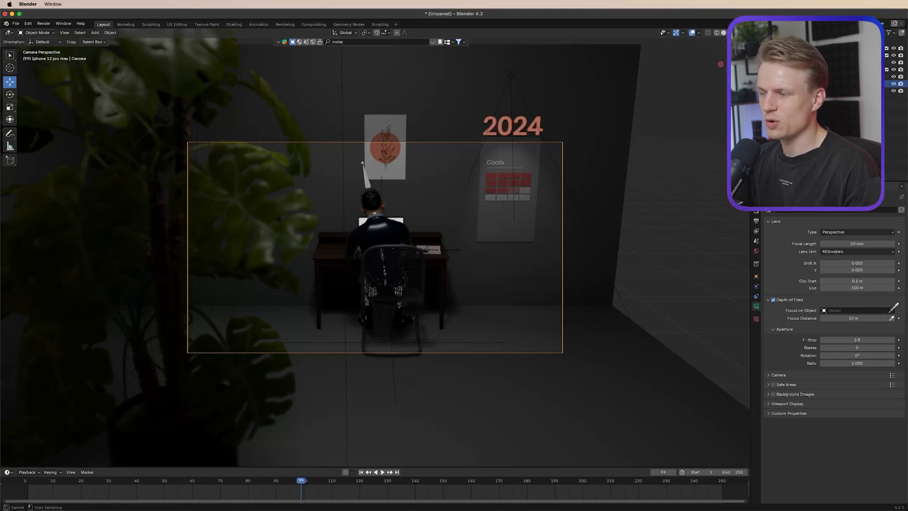
pyautogui.click(385, 222)
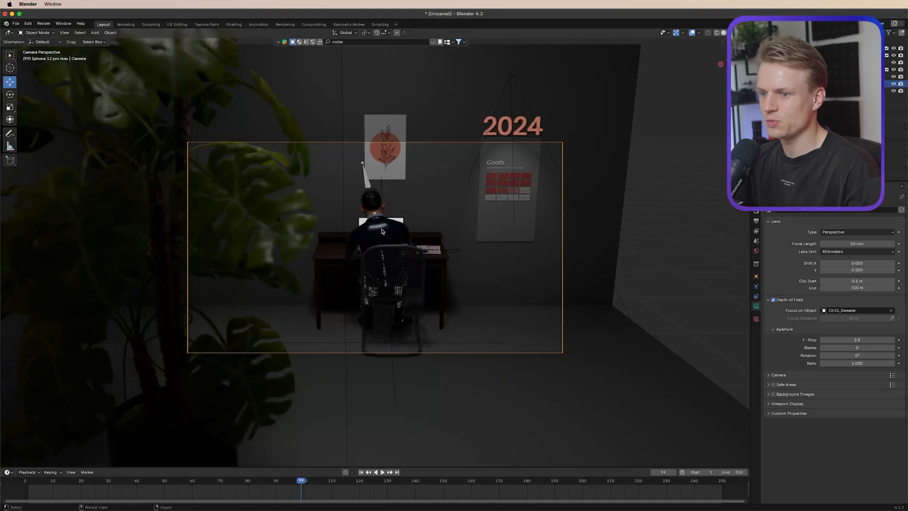
# - Try camera F-stop values of 1.0 and 10 to compare the blur on the foreground plant
pyautogui.click(862, 339)
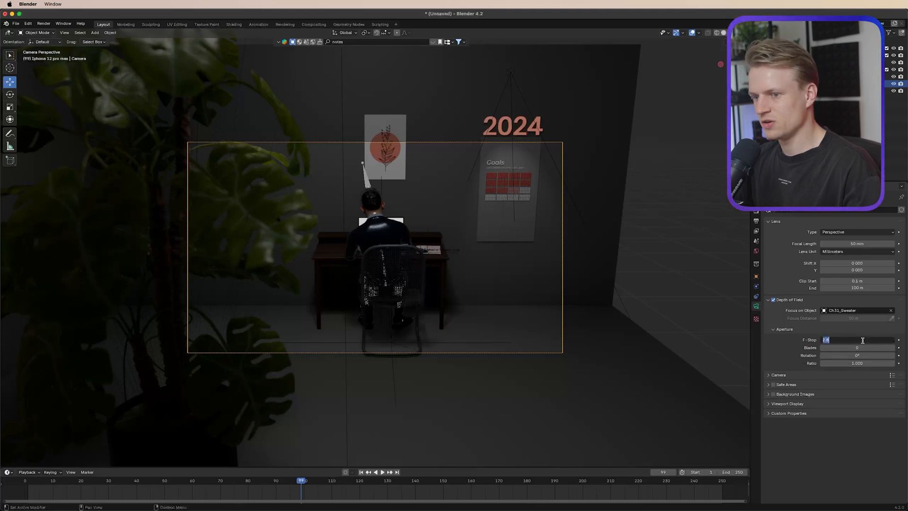
pyautogui.press('Return')
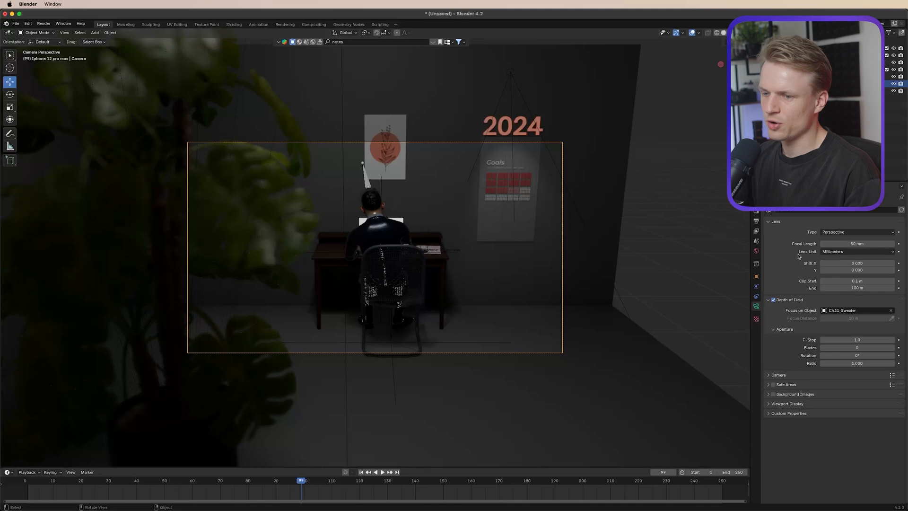
pyautogui.click(861, 339)
pyautogui.write('10')
pyautogui.press('Return')
# - Set the camera's depth of field F-stop to 1.4
pyautogui.click(861, 339)
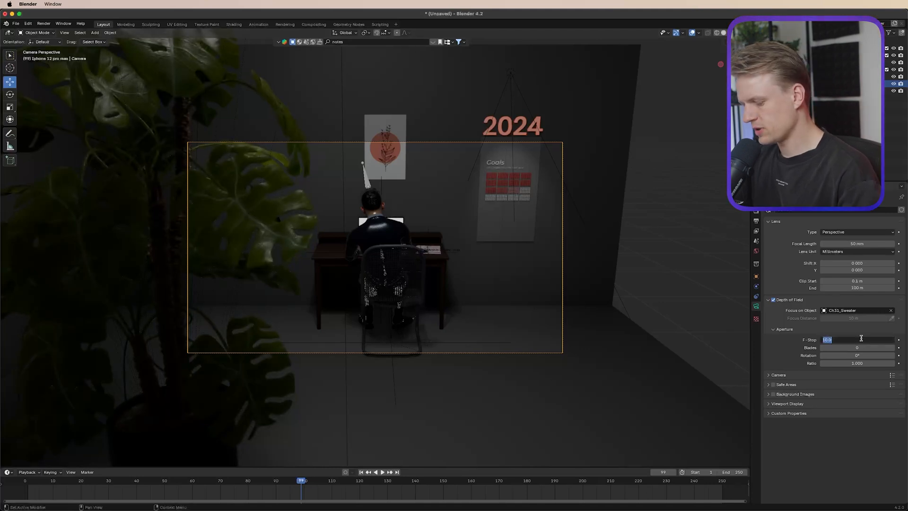
pyautogui.write('1,4')
pyautogui.press('Return')
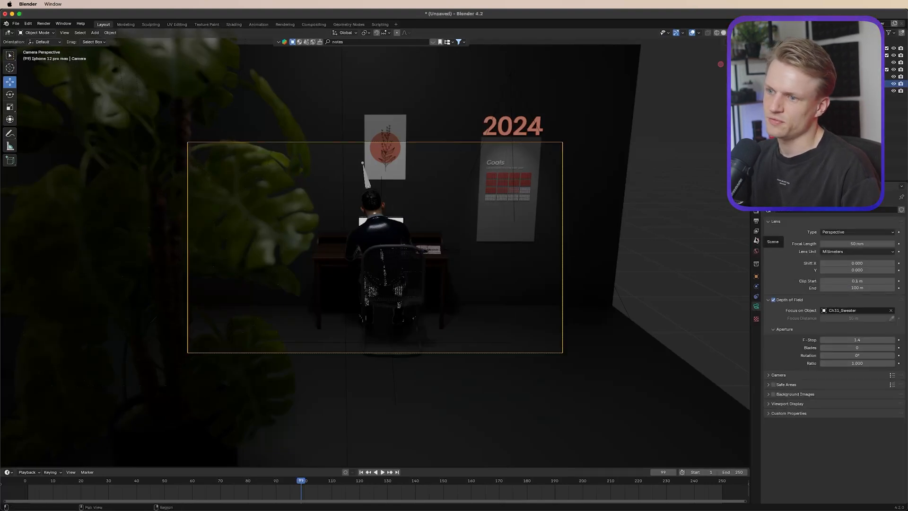
# - Keyframe the camera's Y location at frame 0
pyautogui.click(755, 277)
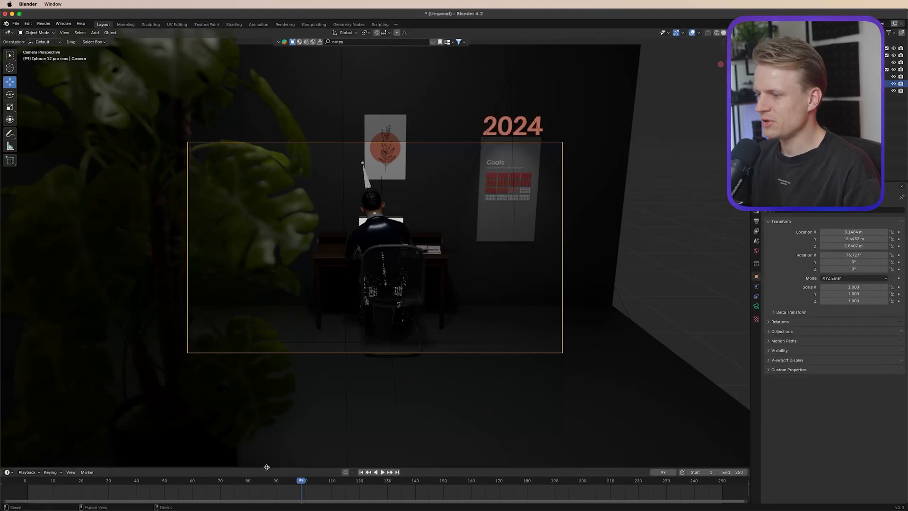
pyautogui.moveTo(301, 482); pyautogui.dragTo(25, 481)
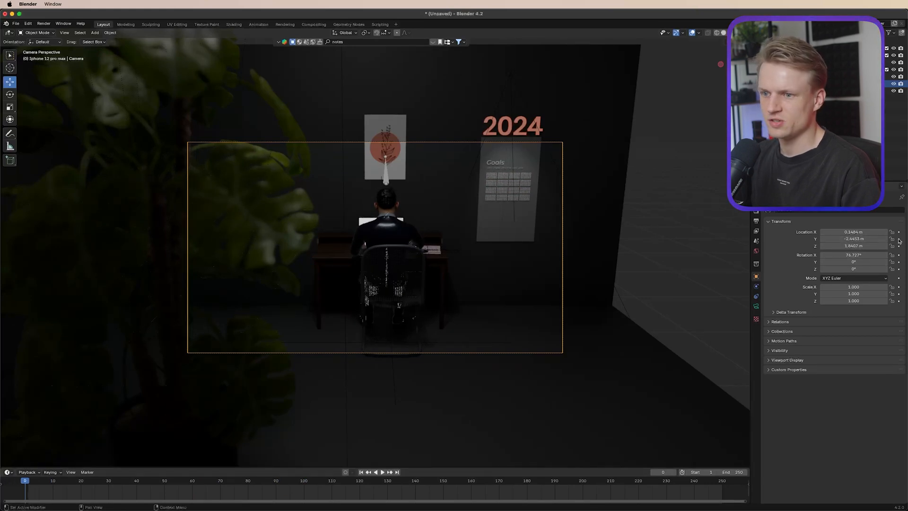
pyautogui.click(898, 238)
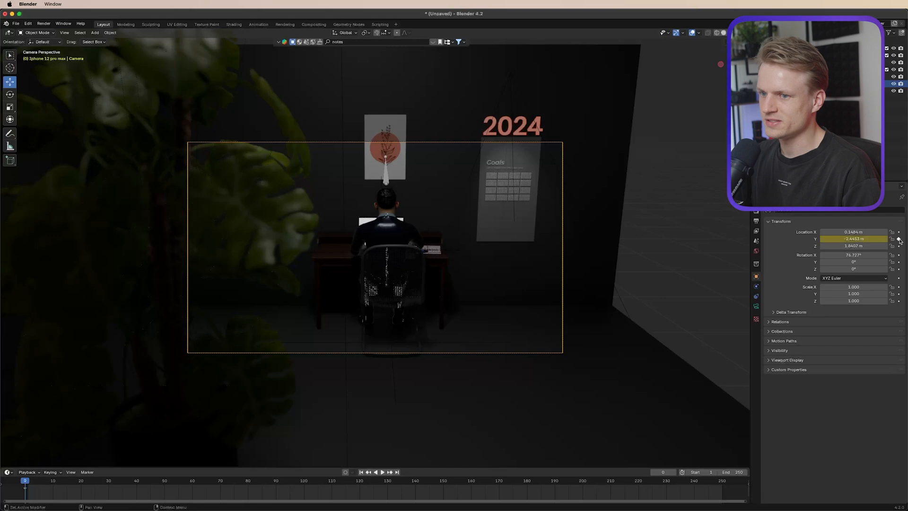
# - At frame 121, move the camera forward to about Y -1.12 m and keyframe its Y location
pyautogui.press('space')
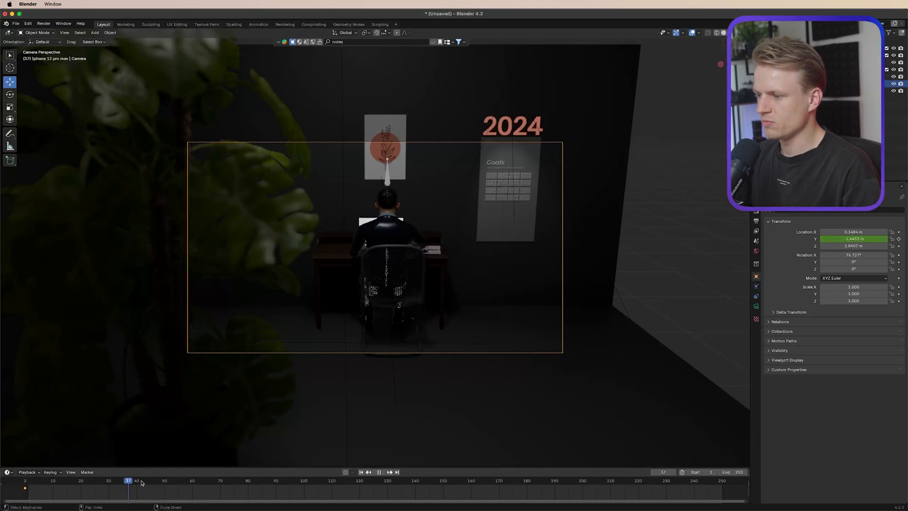
pyautogui.moveTo(354, 483); pyautogui.dragTo(362, 484)
pyautogui.moveTo(849, 239); pyautogui.dragTo(895, 242)
pyautogui.click(898, 240)
# - Play and scrub through the camera's forward move from frame 0 to frame 121 to check its speed
pyautogui.press('space')
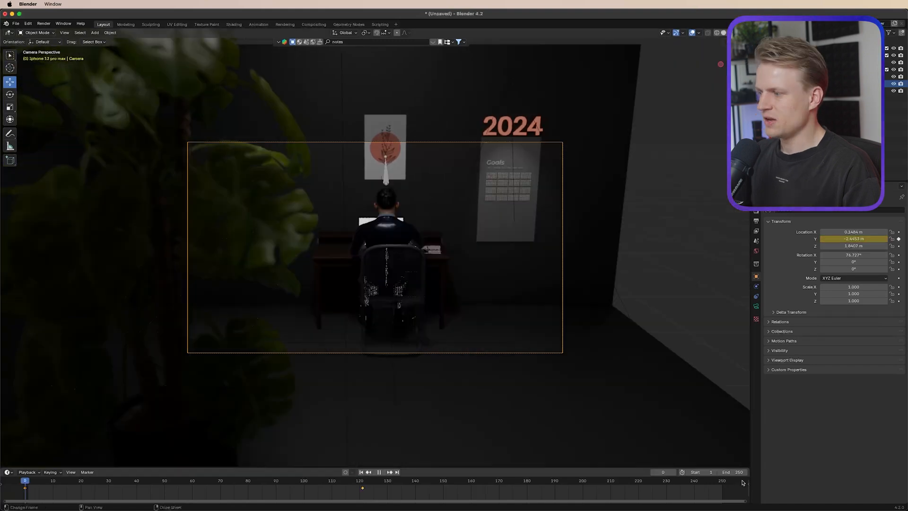
pyautogui.press('space')
pyautogui.press('space')
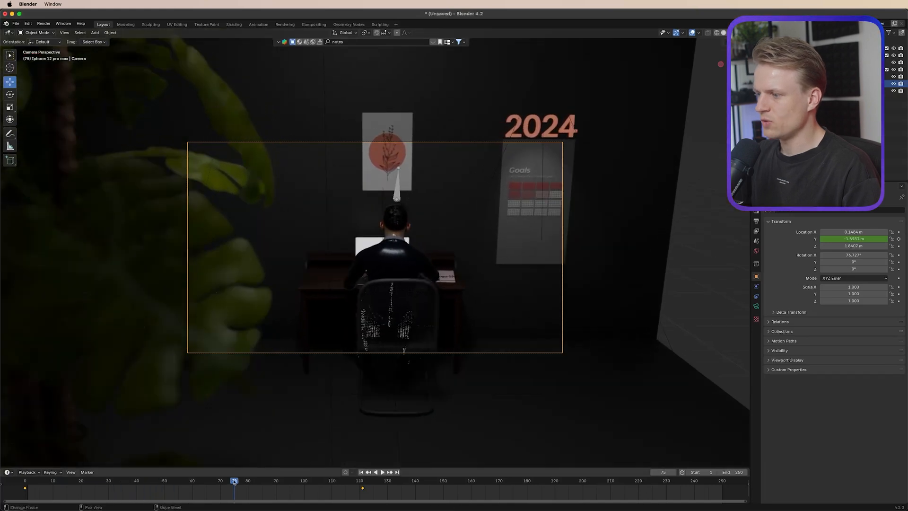
pyautogui.moveTo(236, 482); pyautogui.dragTo(360, 487)
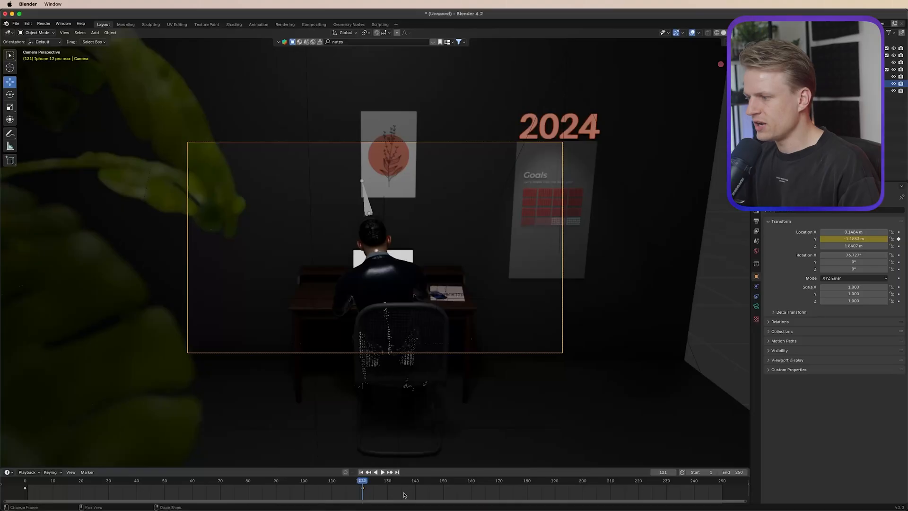
# - Change both camera location keyframes to linear interpolation and play the animation to check the motion
pyautogui.moveTo(404, 493); pyautogui.dragTo(19, 483)
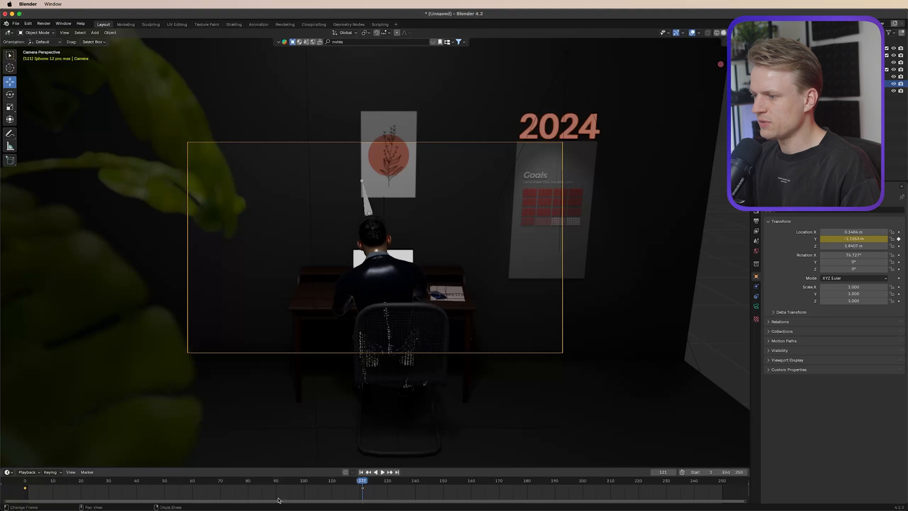
pyautogui.rightClick(328, 489)
pyautogui.moveTo(343, 455)
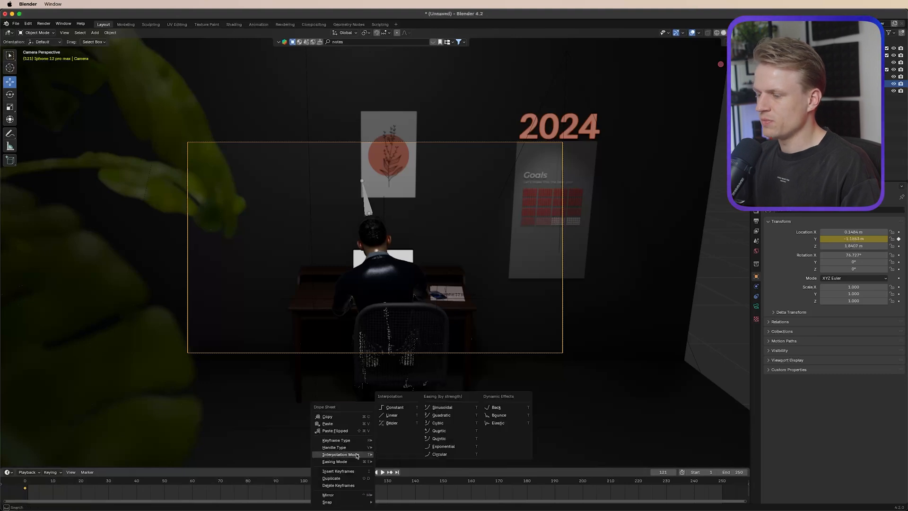
pyautogui.click(391, 416)
pyautogui.moveTo(331, 487); pyautogui.dragTo(362, 487)
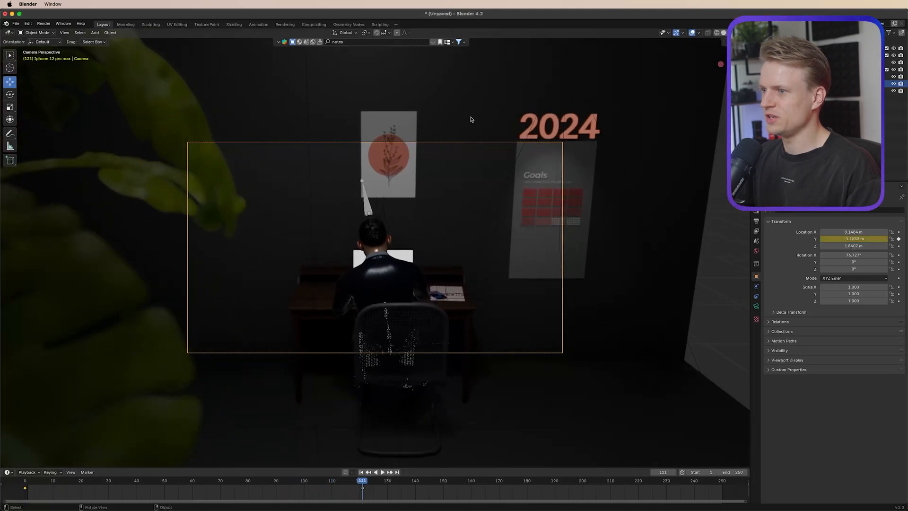
pyautogui.hotkey('shift', 'ctrl', 'space')
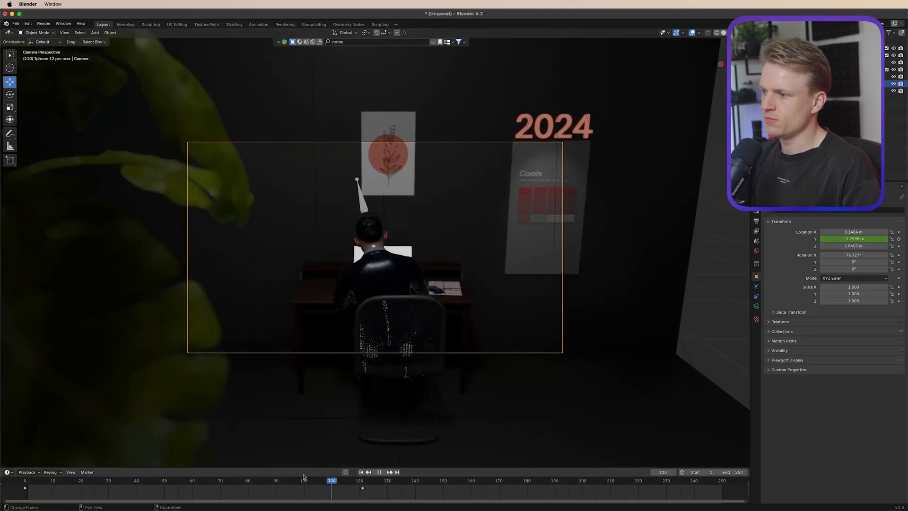
# - Stop the playback and create a full copy of the current scene
pyautogui.press('space')
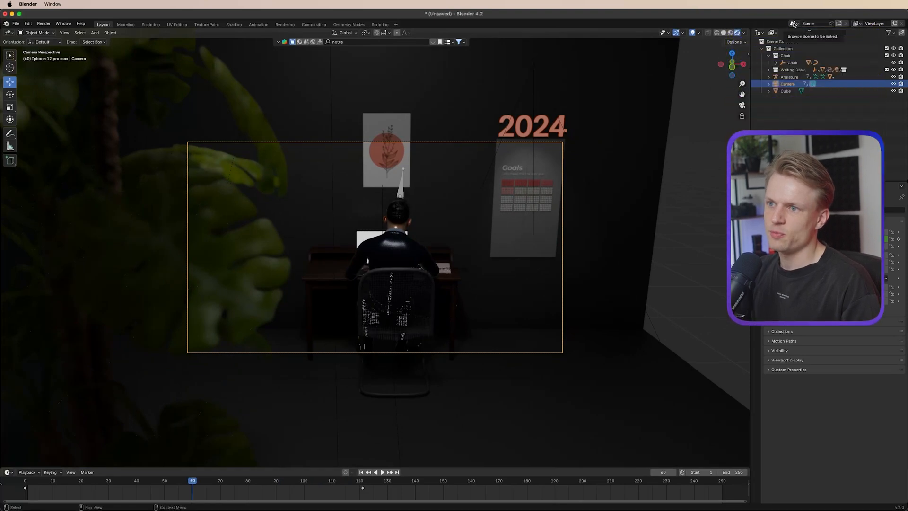
pyautogui.click(839, 25)
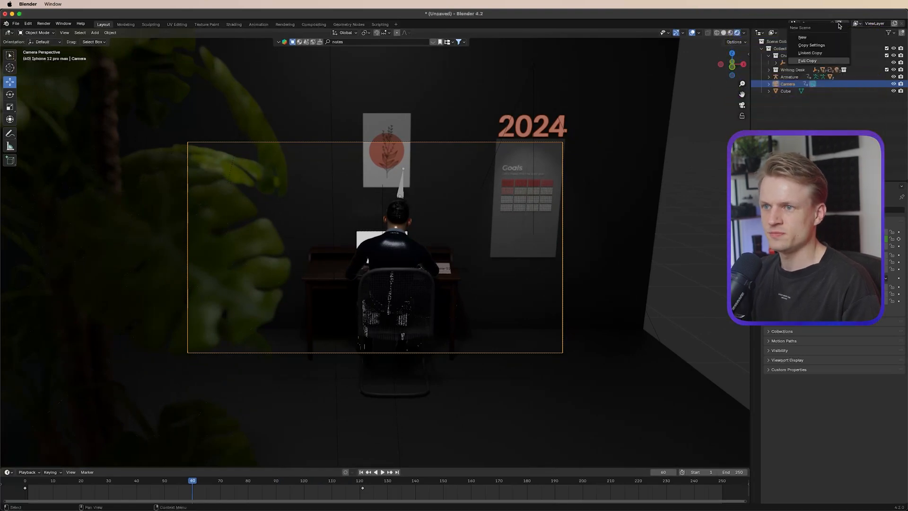
pyautogui.click(806, 61)
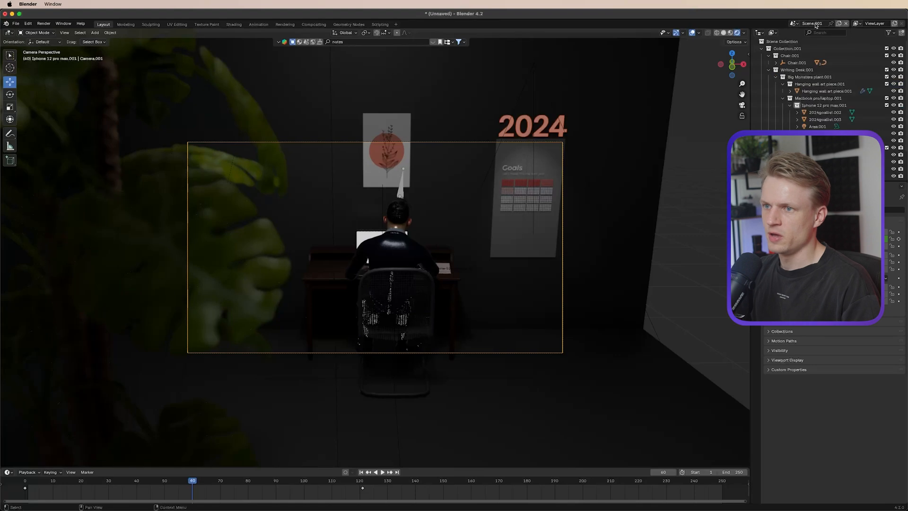
pyautogui.click(815, 23)
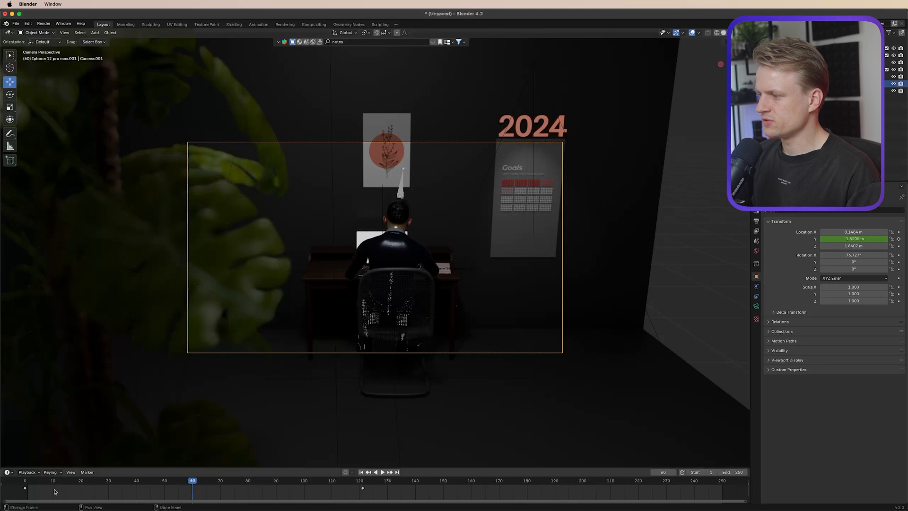
# - At frame 0, aim the camera at the Goals board from about X 1.56, Y 1.17, Z 1.45 m, rotated 22° in Z, and keyframe Y
pyautogui.moveTo(52, 484); pyautogui.dragTo(25, 483)
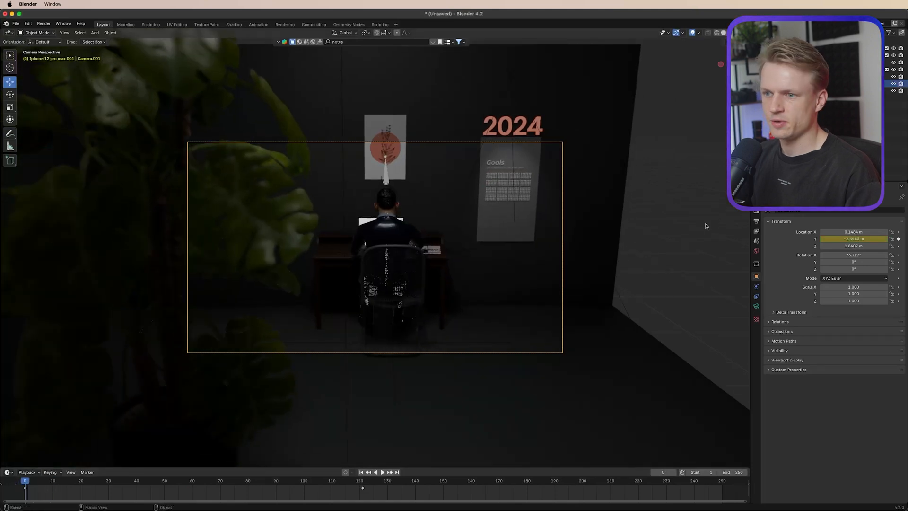
pyautogui.moveTo(851, 239); pyautogui.dragTo(905, 238)
pyautogui.moveTo(852, 232)
pyautogui.mouseDown()
pyautogui.moveTo(881, 232)
pyautogui.moveTo(845, 245)
pyautogui.moveTo(888, 258)
pyautogui.moveTo(867, 257)
pyautogui.moveTo(846, 234)
pyautogui.moveTo(831, 234)
pyautogui.moveTo(858, 233)
pyautogui.mouseUp()
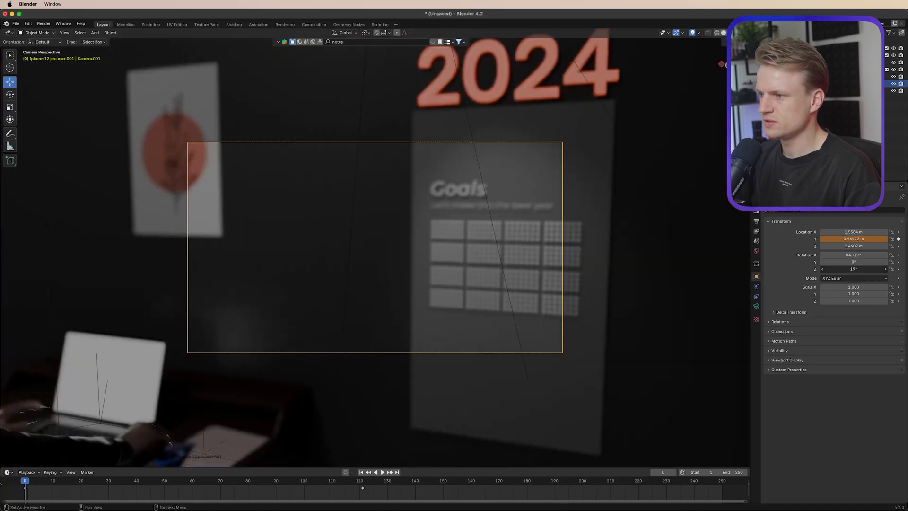
pyautogui.moveTo(846, 239); pyautogui.dragTo(846, 246)
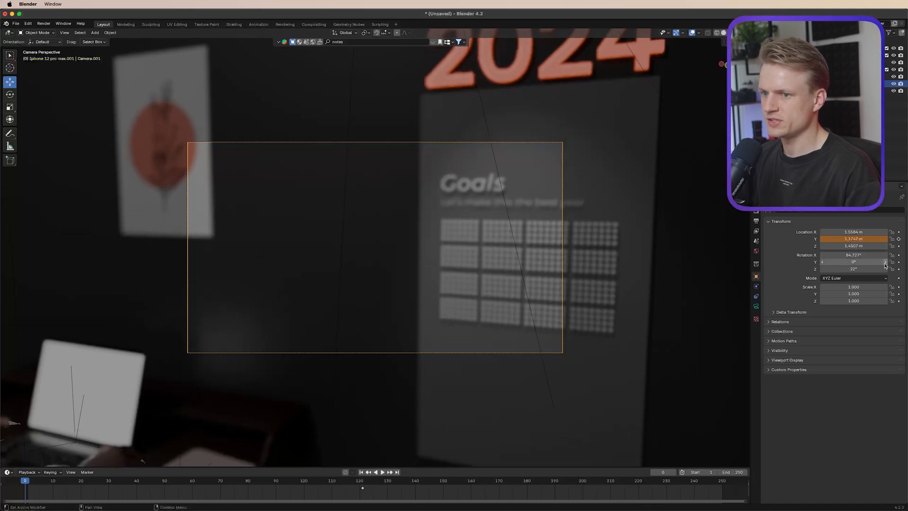
pyautogui.click(898, 240)
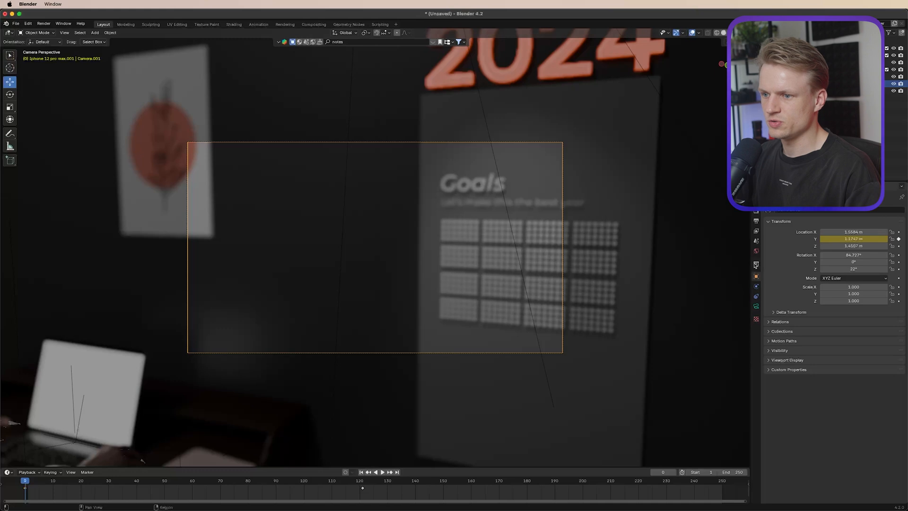
# - Change the camera's depth of field focus object to the Goals board and return to its transform settings
pyautogui.click(756, 306)
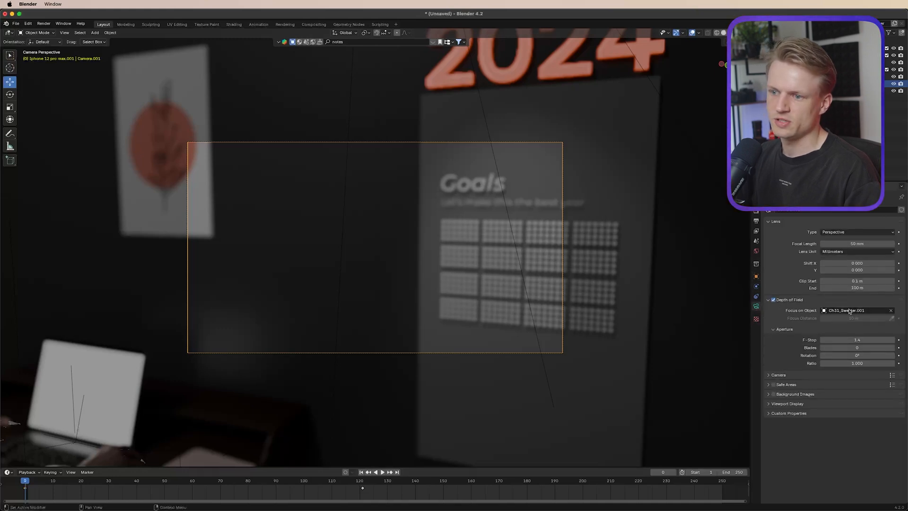
pyautogui.click(892, 311)
pyautogui.click(508, 264)
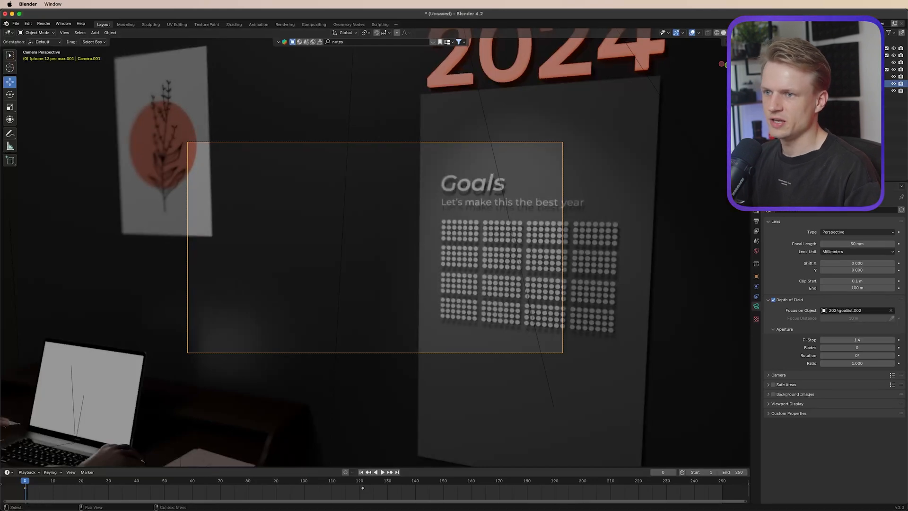
pyautogui.click(756, 276)
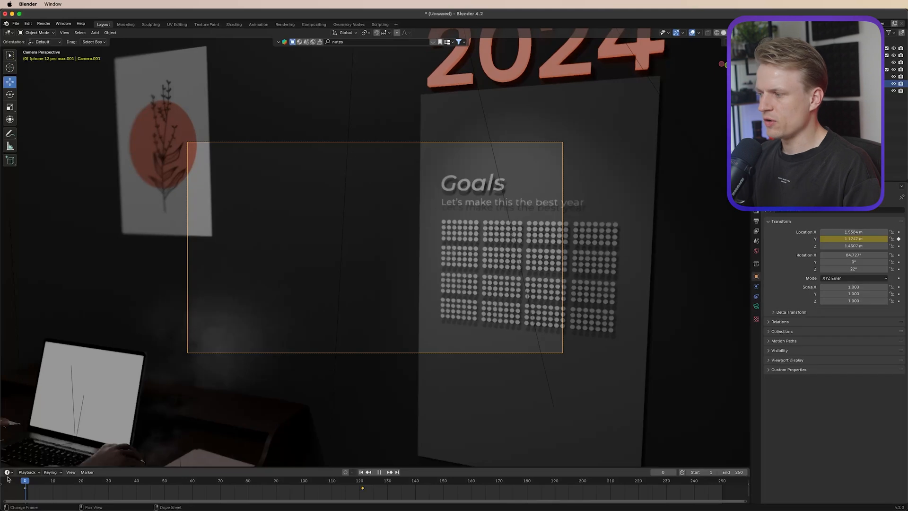
# - Delete the camera's old keyframe at frame 121 and play the animation to check it
pyautogui.press('space')
pyautogui.press('Escape')
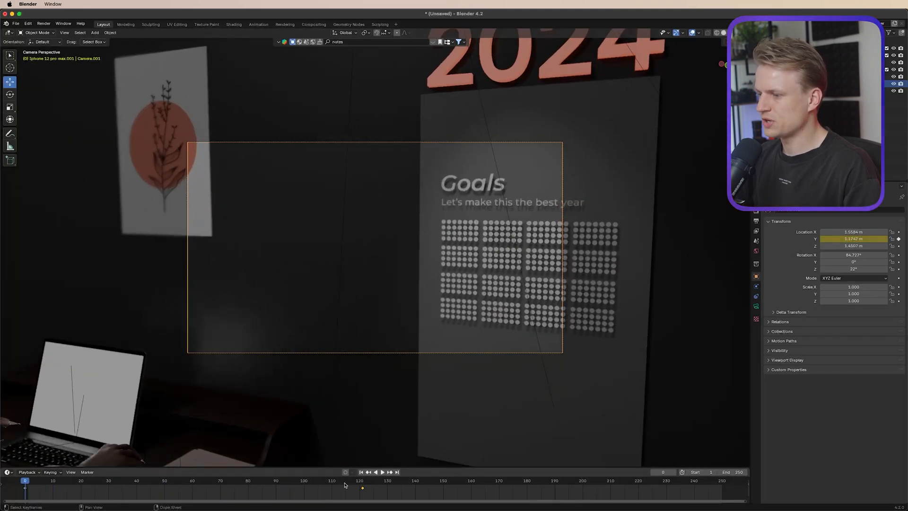
pyautogui.press('x')
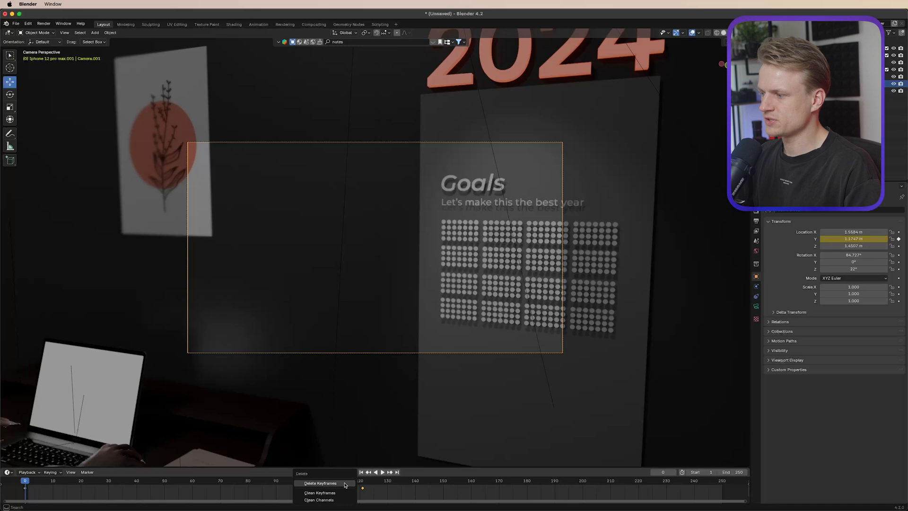
pyautogui.click(344, 484)
pyautogui.press('space')
pyautogui.press('space')
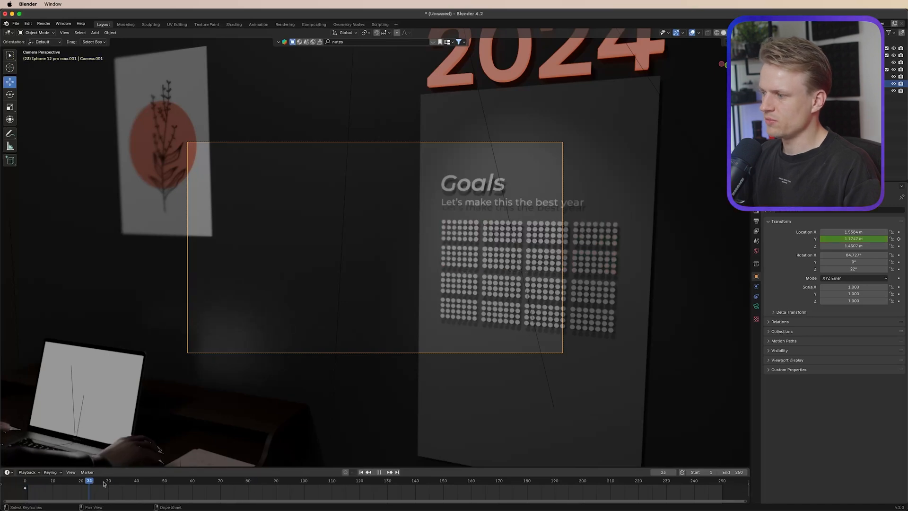
# - Keyframe the camera's X location at frame 0, then move it to about X 1.91 m at frame 140 and keyframe it
pyautogui.click(899, 232)
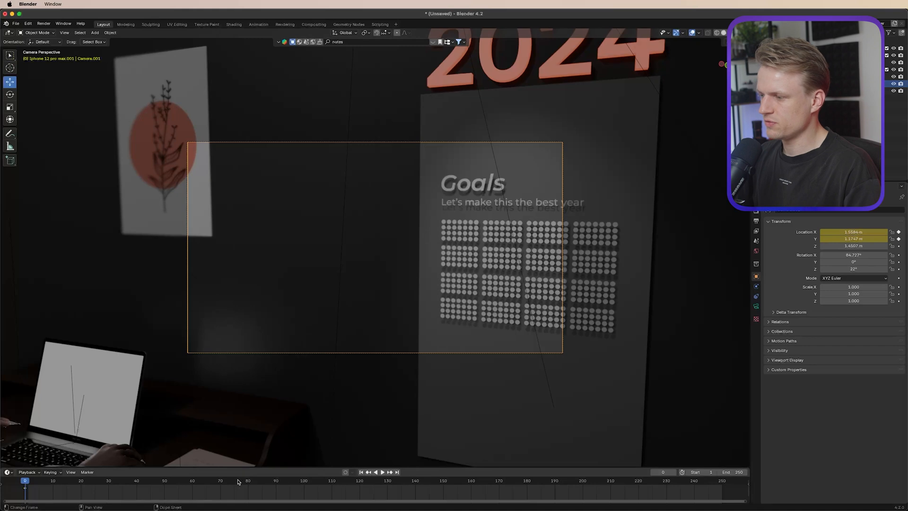
pyautogui.moveTo(240, 480); pyautogui.dragTo(247, 481)
pyautogui.moveTo(853, 232)
pyautogui.mouseDown()
pyautogui.moveTo(879, 232)
pyautogui.moveTo(856, 232)
pyautogui.mouseUp()
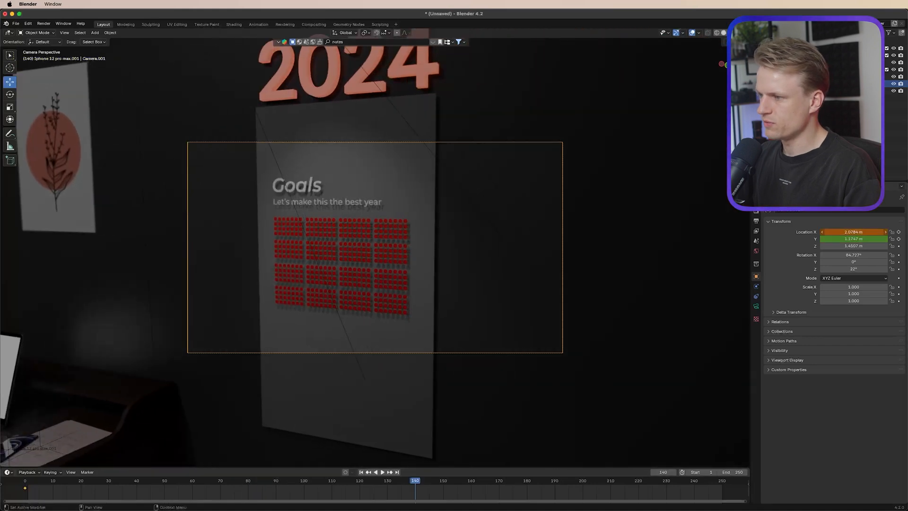
# - Set the camera keyframes to linear interpolation and play the sideways move from frame 0
pyautogui.moveTo(446, 488); pyautogui.dragTo(52, 483)
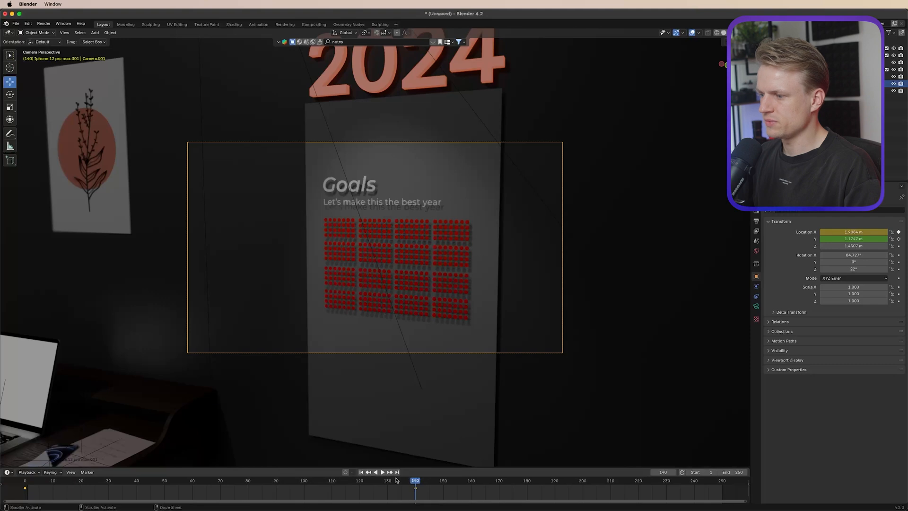
pyautogui.rightClick(376, 489)
pyautogui.moveTo(409, 454)
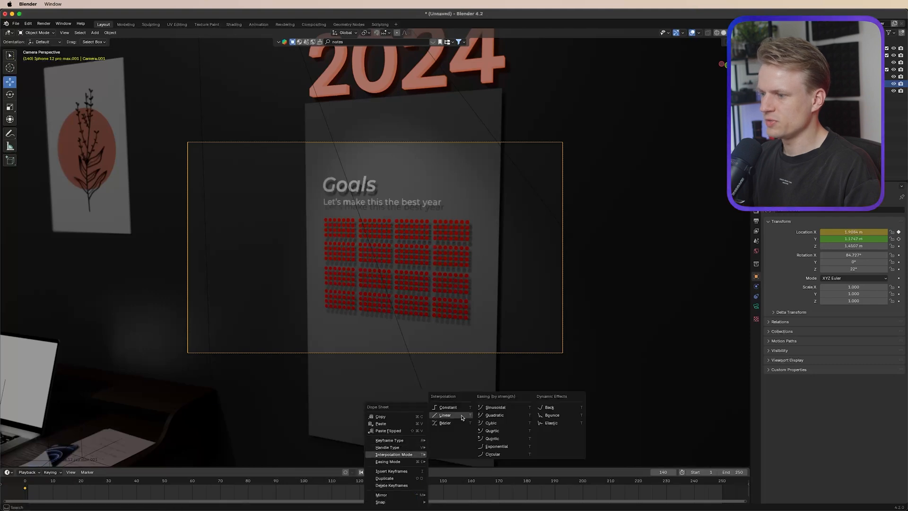
pyautogui.click(445, 415)
pyautogui.moveTo(396, 486); pyautogui.dragTo(24, 481)
pyautogui.press('space')
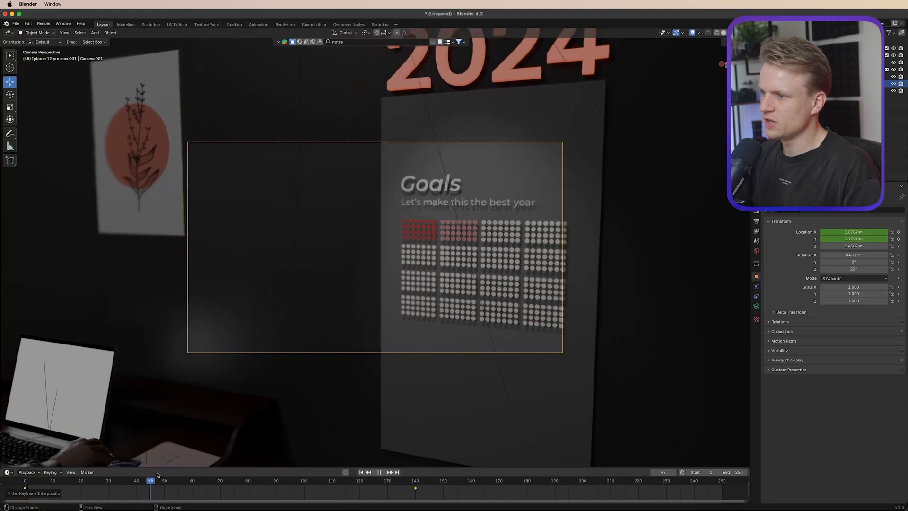
pyautogui.press('space')
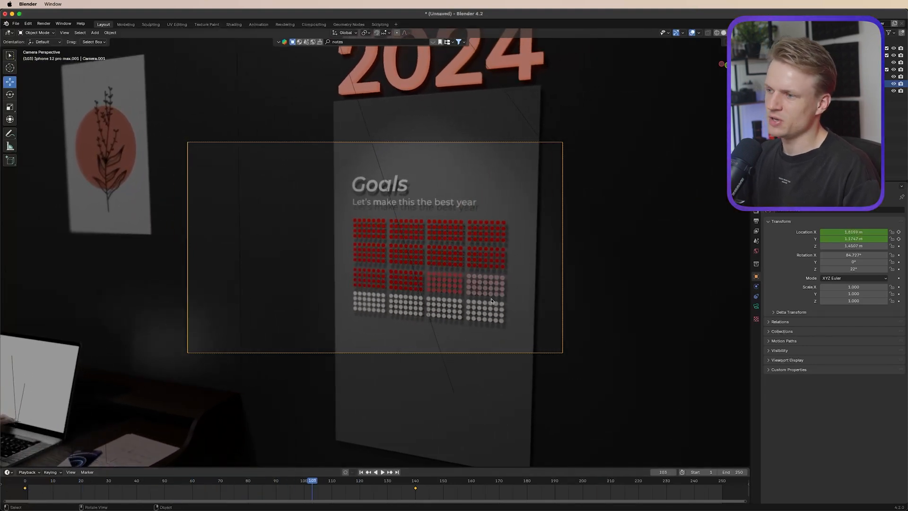
# - In the Goals board's material, start the 2024goallist.mov texture at frame 0 and try frame counts of 100 and 1
pyautogui.click(470, 248)
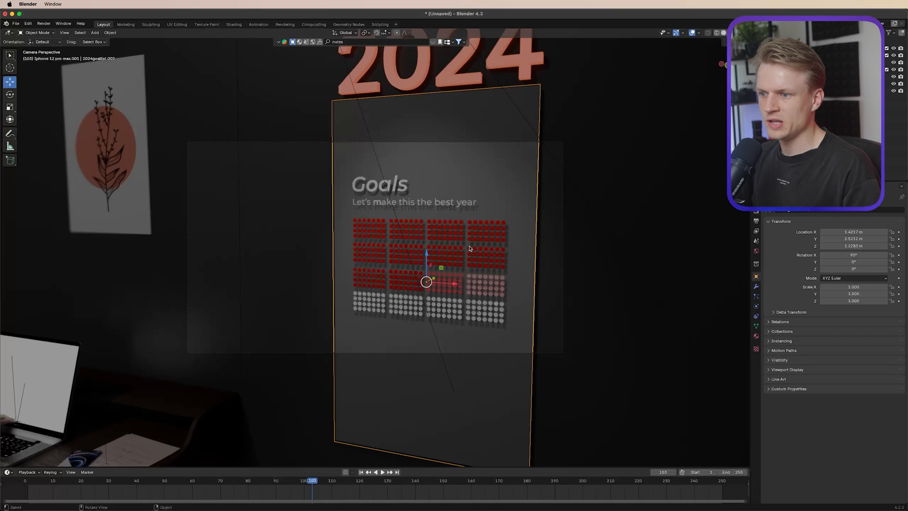
pyautogui.click(756, 336)
pyautogui.scroll(-1, 804, 332)
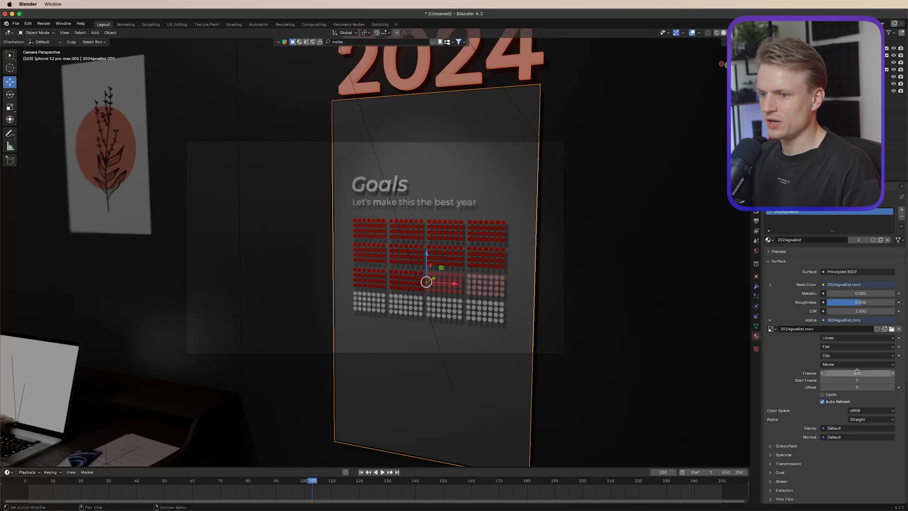
pyautogui.click(866, 374)
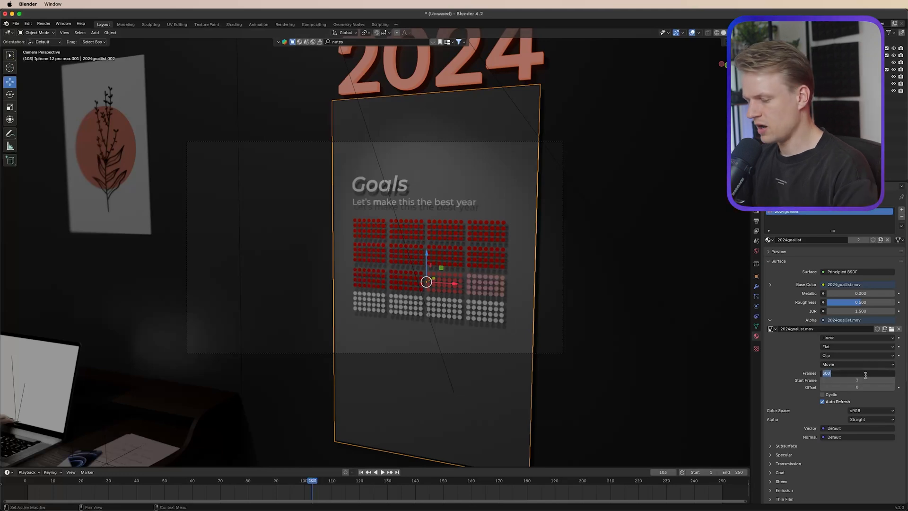
pyautogui.write('100')
pyautogui.press('Return')
pyautogui.click(382, 472)
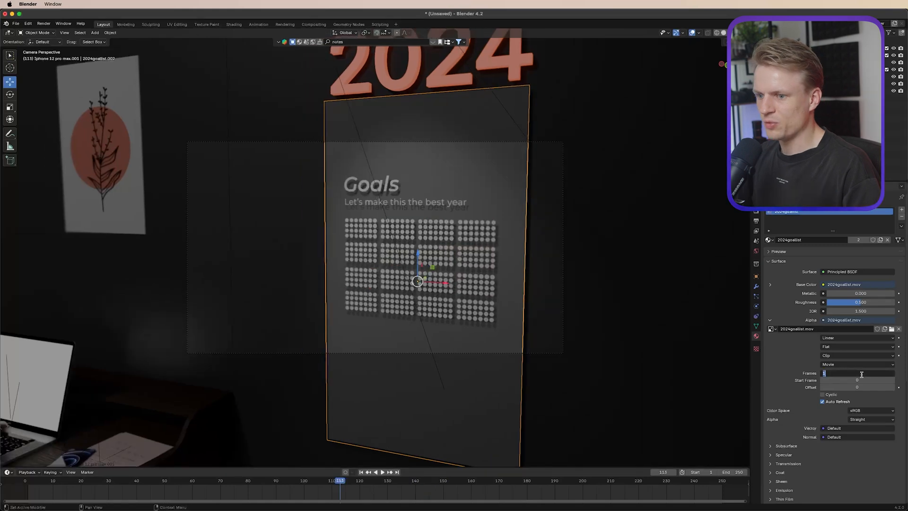
pyautogui.press('Return')
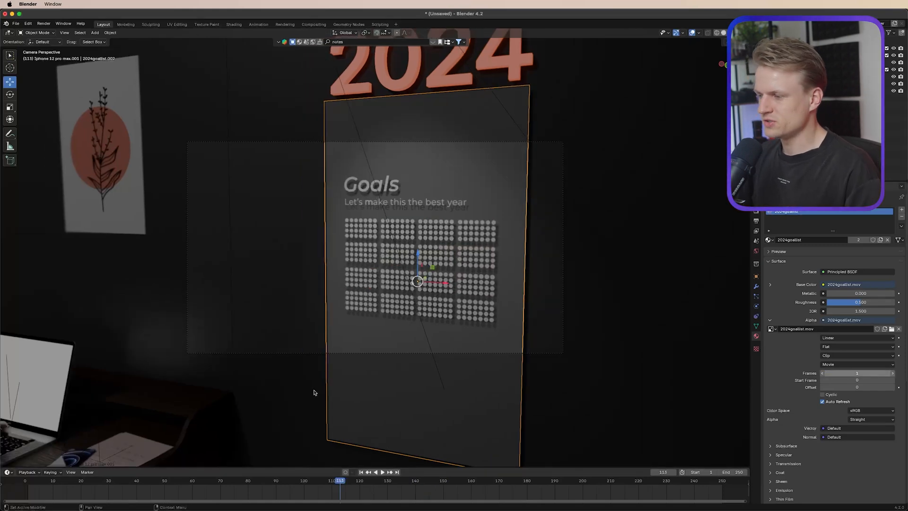
# - Raise the movie texture's offset to 91 and play the animation from near the start
pyautogui.moveTo(252, 482); pyautogui.dragTo(340, 481)
pyautogui.moveTo(850, 387); pyautogui.dragTo(892, 387)
pyautogui.moveTo(189, 483); pyautogui.dragTo(54, 483)
pyautogui.press('space')
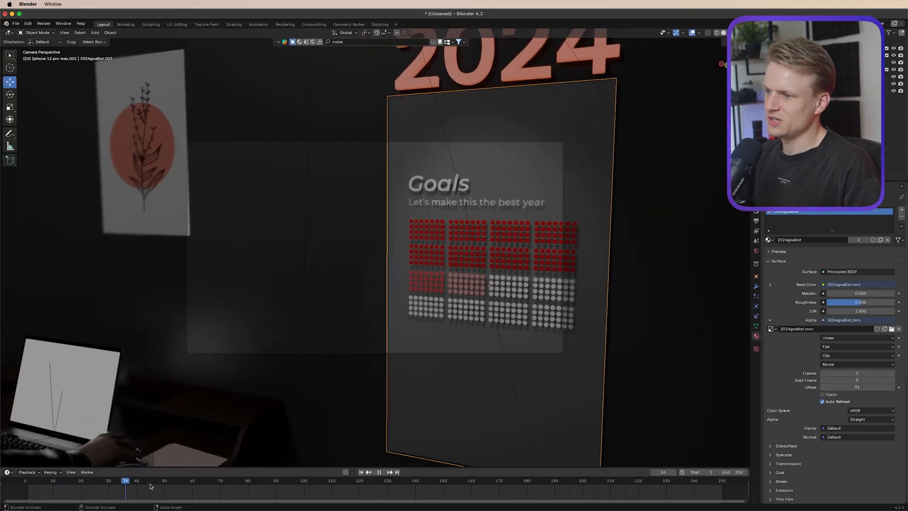
pyautogui.press('space')
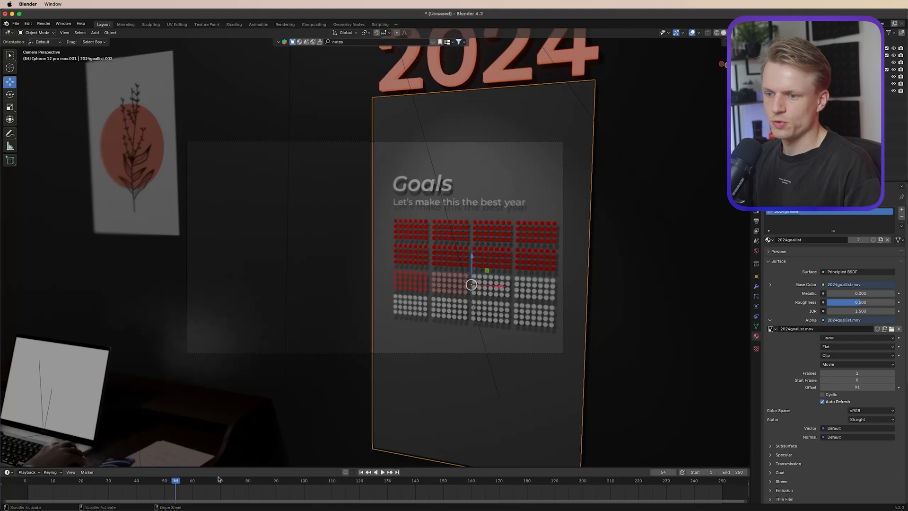
# - Lower the movie texture's offset to 21 and play the animation to check the board
pyautogui.moveTo(856, 387); pyautogui.dragTo(794, 387)
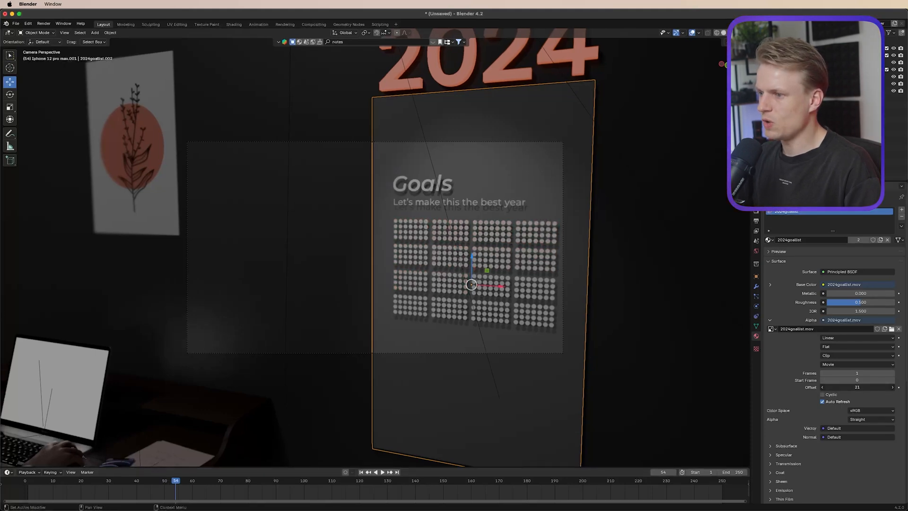
pyautogui.press('space')
pyautogui.moveTo(150, 486)
pyautogui.mouseDown()
pyautogui.moveTo(115, 485)
pyautogui.moveTo(133, 485)
pyautogui.mouseUp()
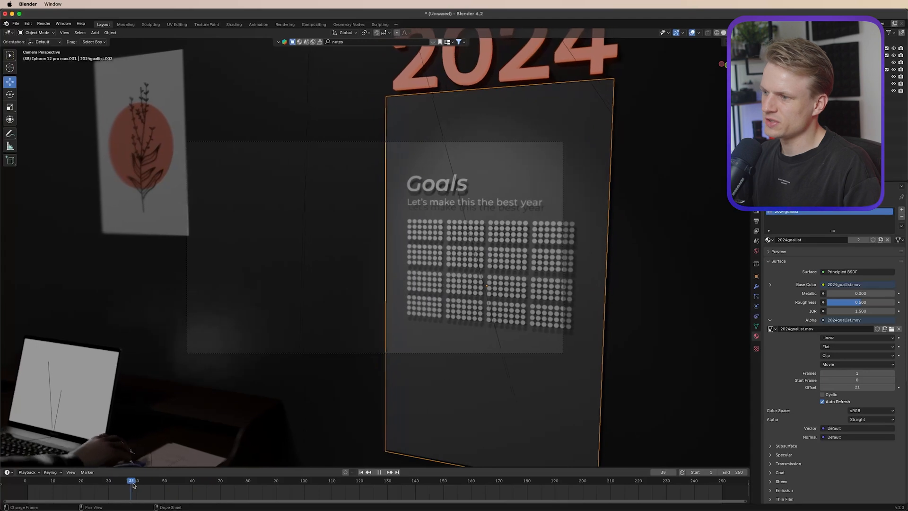
pyautogui.press('space')
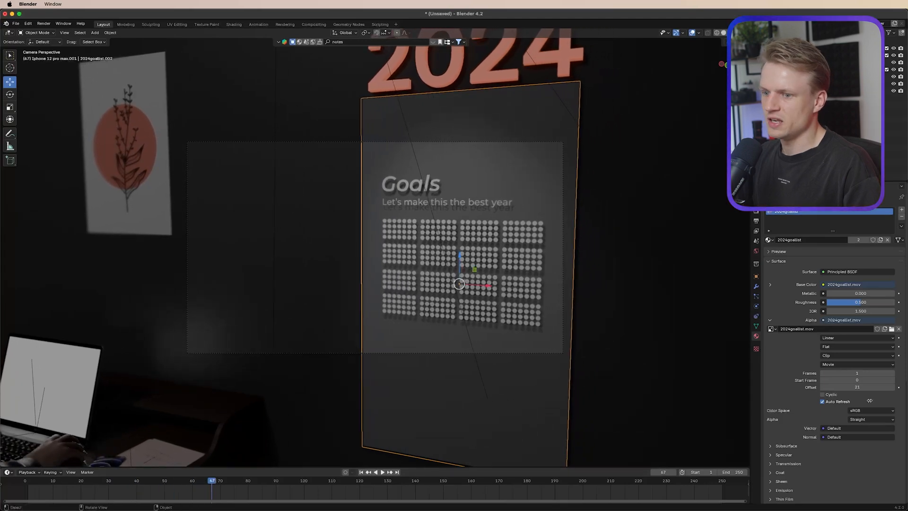
# - Set the movie texture's frame count to 300 and play the calendar animation on the board
pyautogui.doubleClick(858, 373)
pyautogui.write('30')
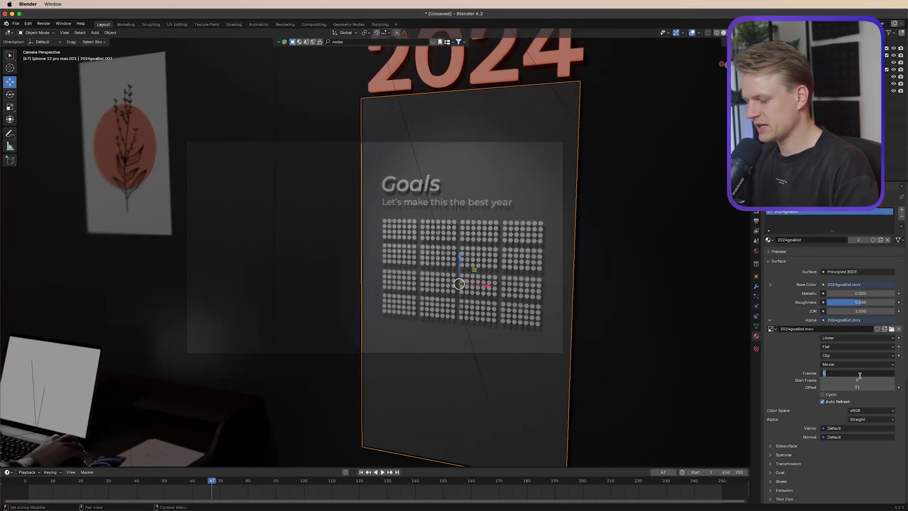
pyautogui.write('0')
pyautogui.press('Return')
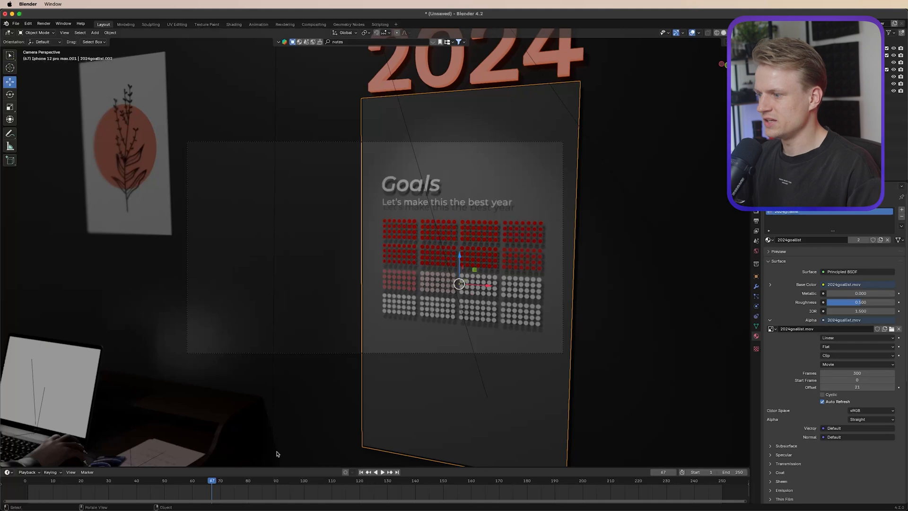
pyautogui.press('space')
pyautogui.press('space')
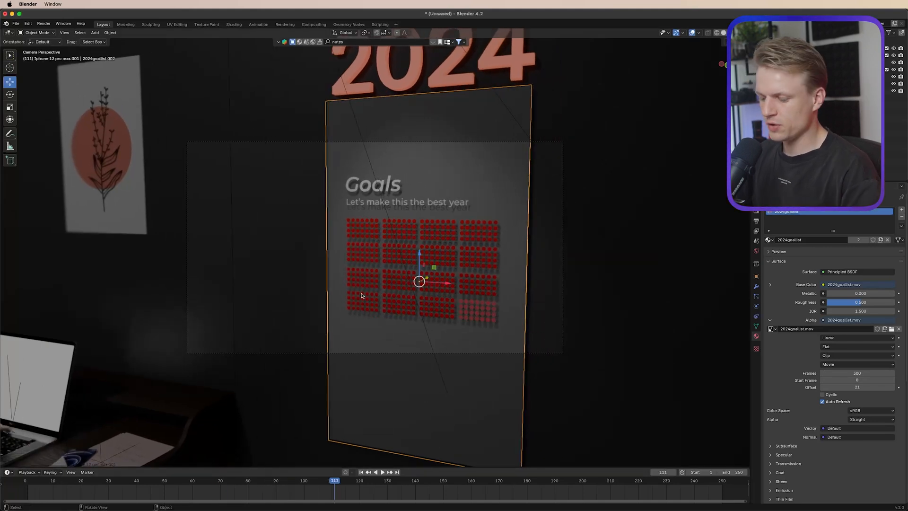
# - Render frame 111 as a still image and switch to the Compositing workspace
pyautogui.press('F12')
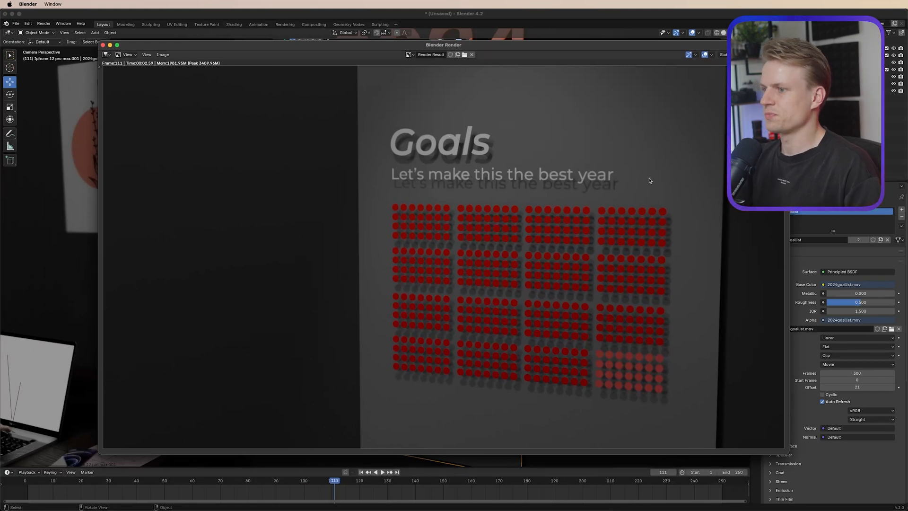
pyautogui.click(313, 25)
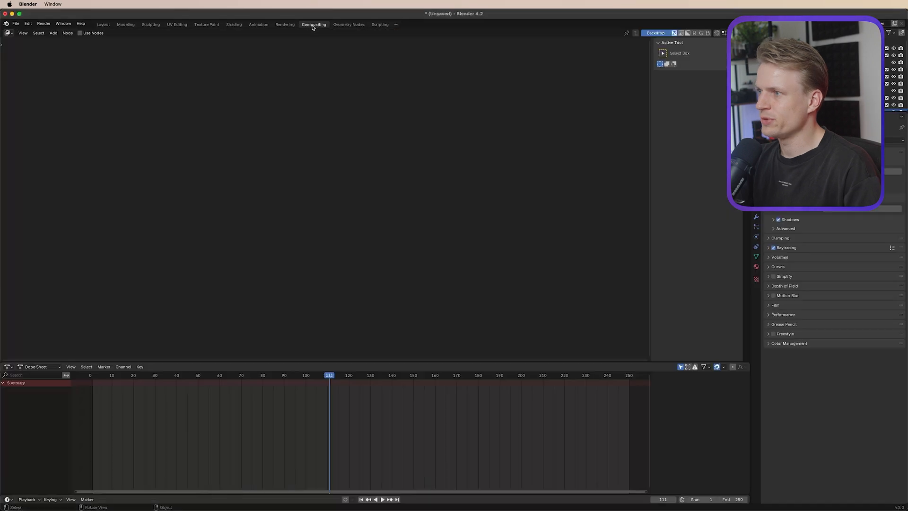
# - Enable compositing nodes and insert a Glare node between the Render Layers and Composite nodes
pyautogui.click(80, 33)
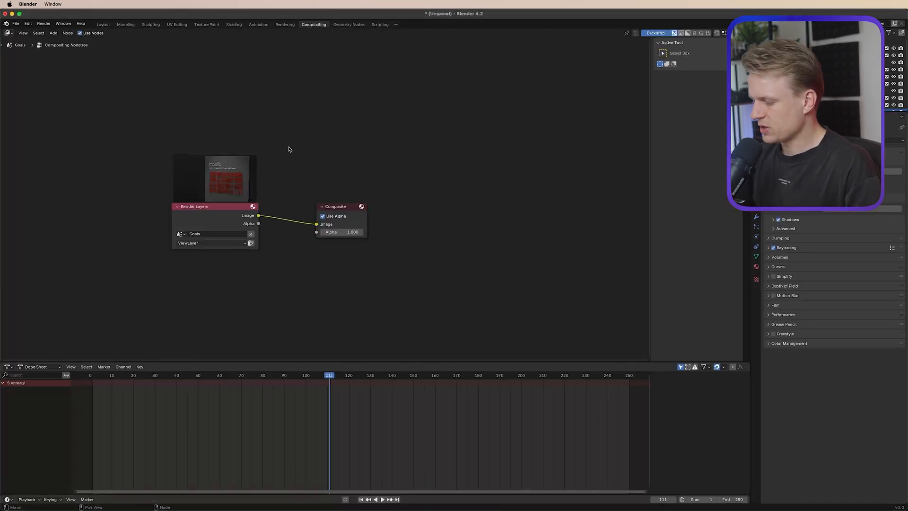
pyautogui.hotkey('shift', 'a')
pyautogui.write('glar')
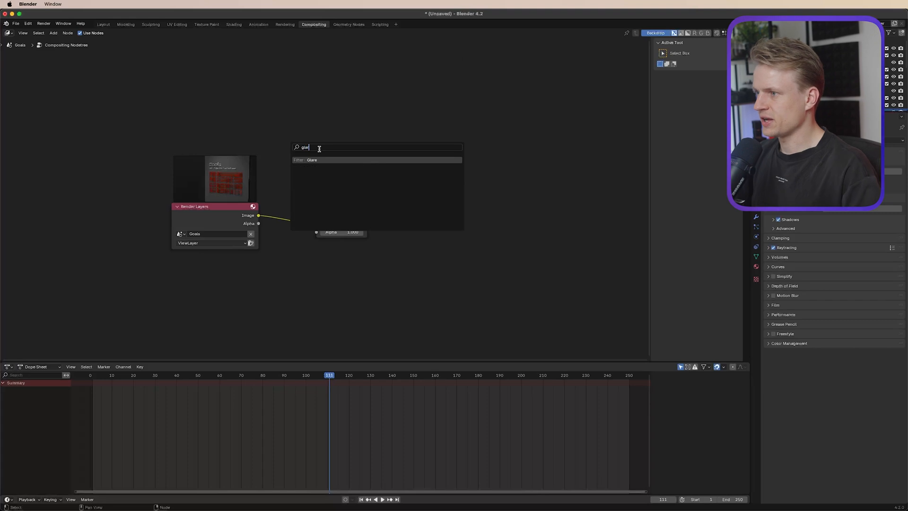
pyautogui.press('Return')
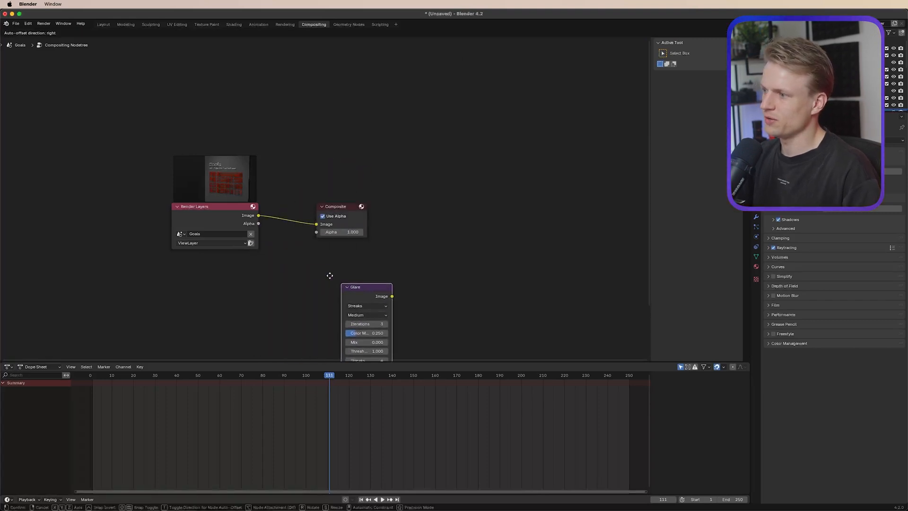
pyautogui.click(279, 221)
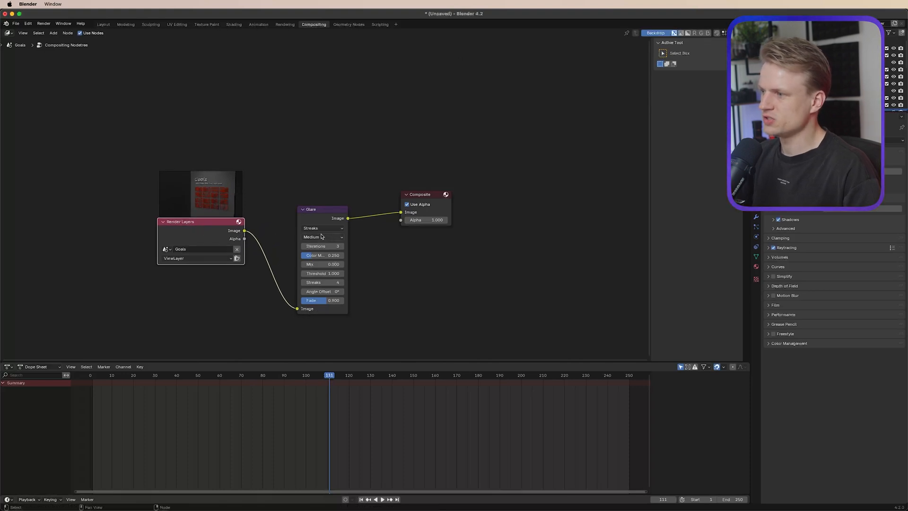
pyautogui.moveTo(320, 213); pyautogui.dragTo(319, 210)
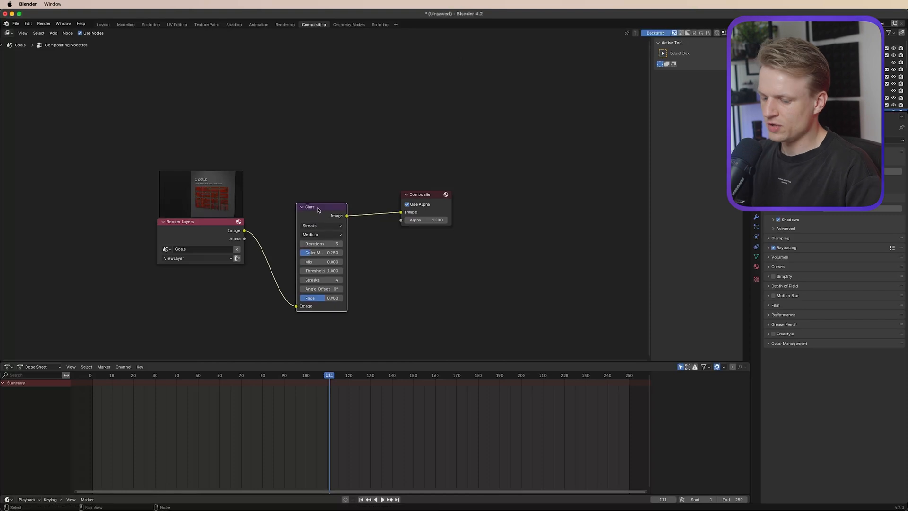
# - Render the current frame to check the glare, and change the Glare node's type to Fog Glow
pyautogui.press('F12')
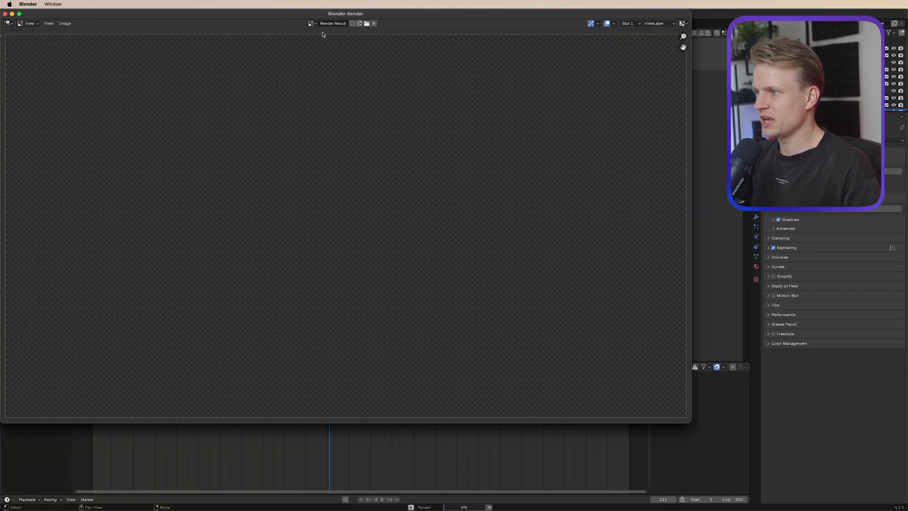
pyautogui.moveTo(315, 17); pyautogui.dragTo(623, 45)
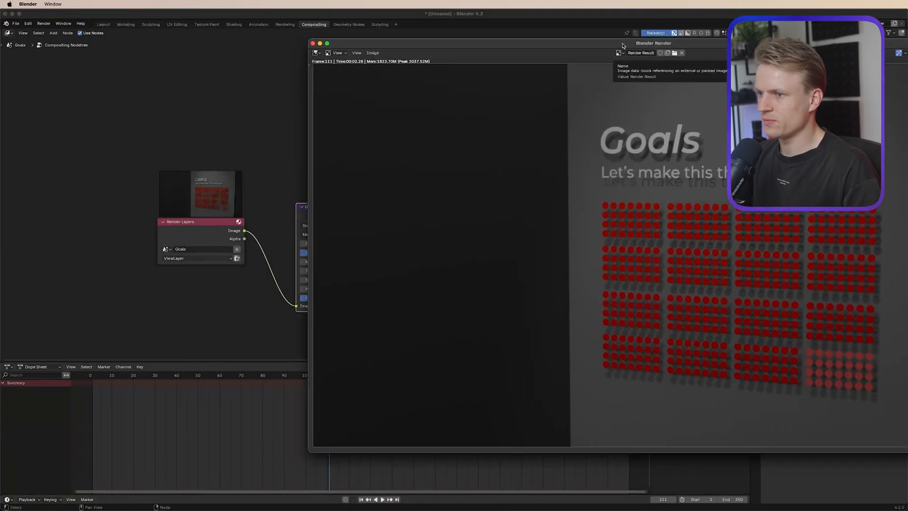
pyautogui.click(298, 214)
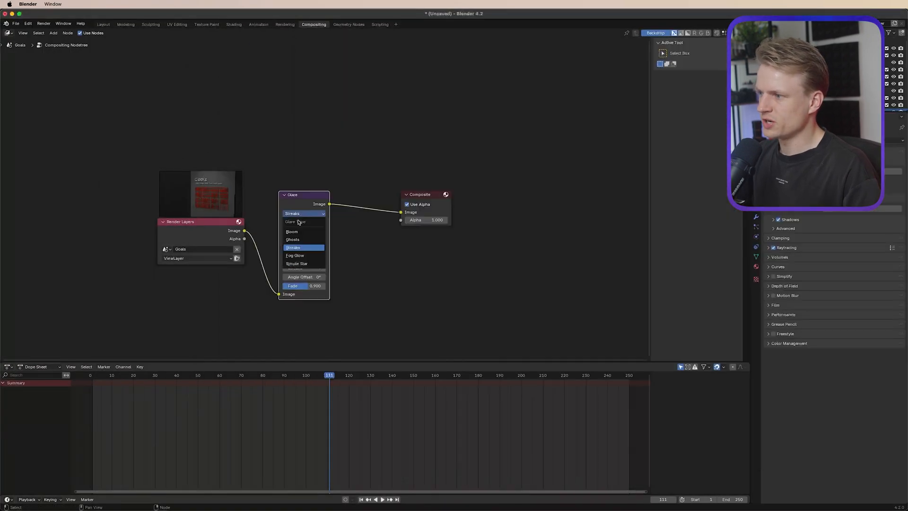
pyautogui.click(296, 255)
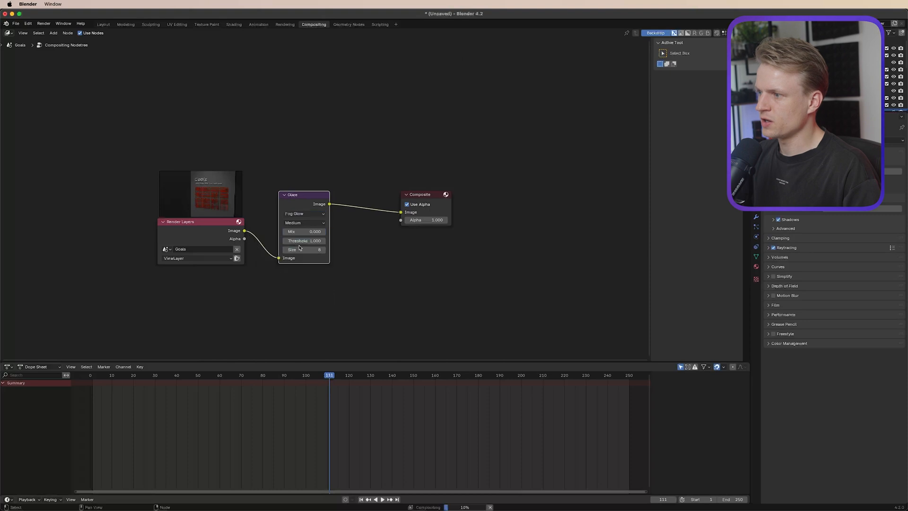
# - Set the Glare node's threshold to 0.05 and view the render result
pyautogui.click(314, 240)
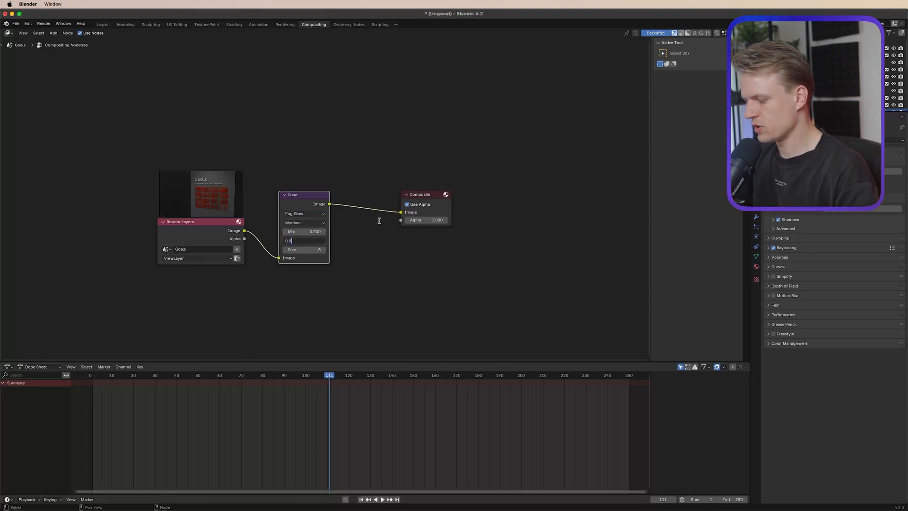
pyautogui.press('Return')
pyautogui.press('F11')
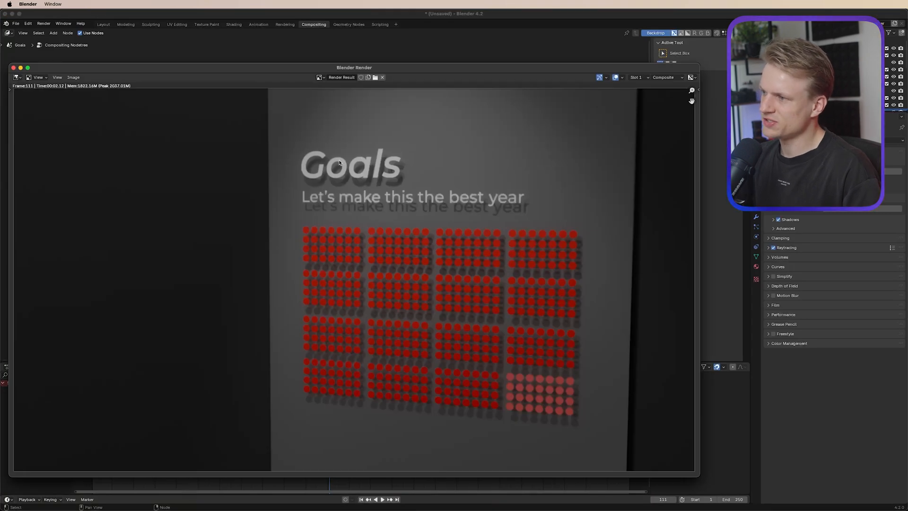
pyautogui.press('F11')
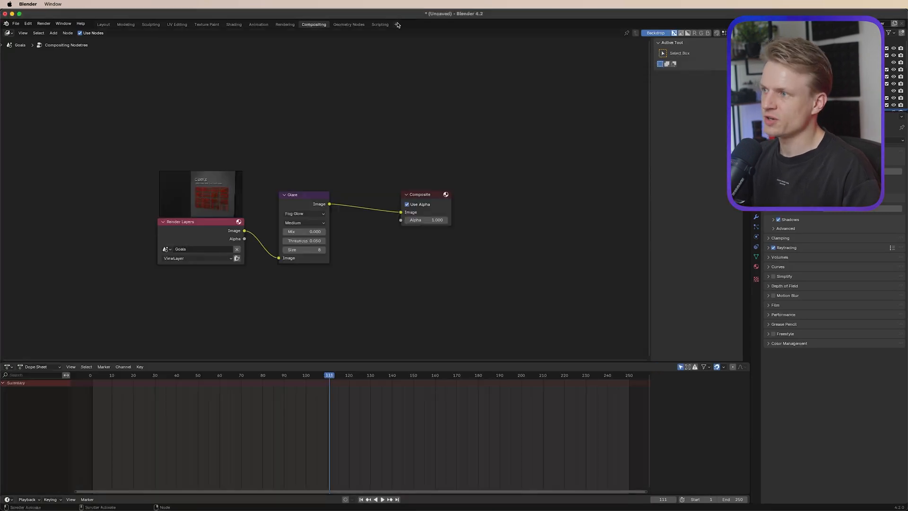
# - Add a Video Editing workspace to the project
pyautogui.click(395, 26)
pyautogui.moveTo(378, 65)
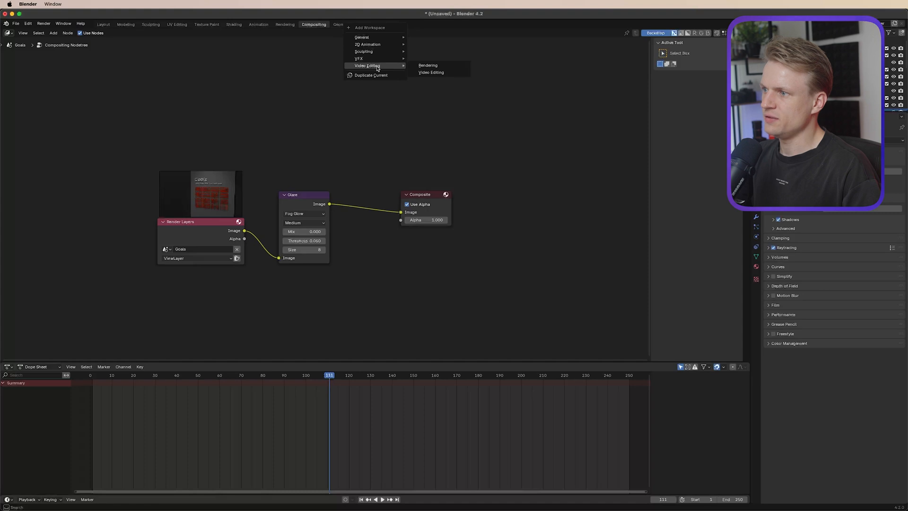
pyautogui.click(435, 72)
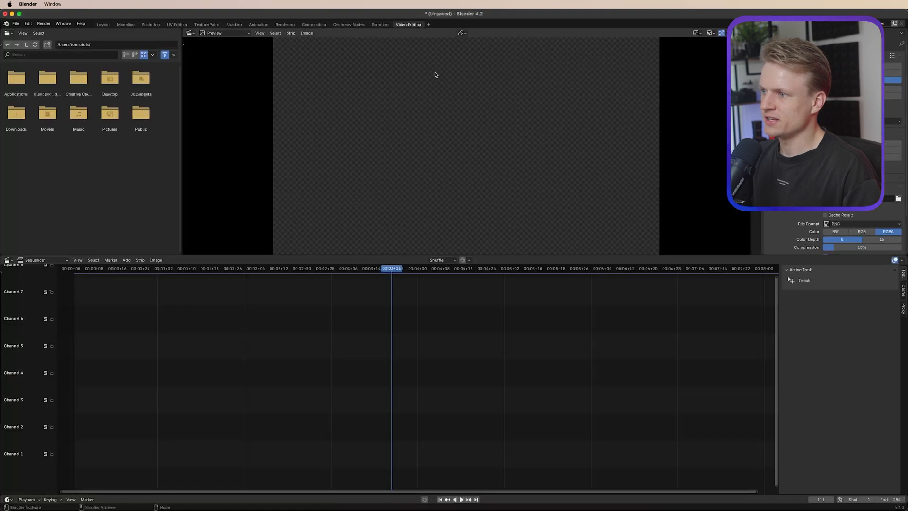
# - Create a new empty scene for the edit and rename it
pyautogui.click(793, 23)
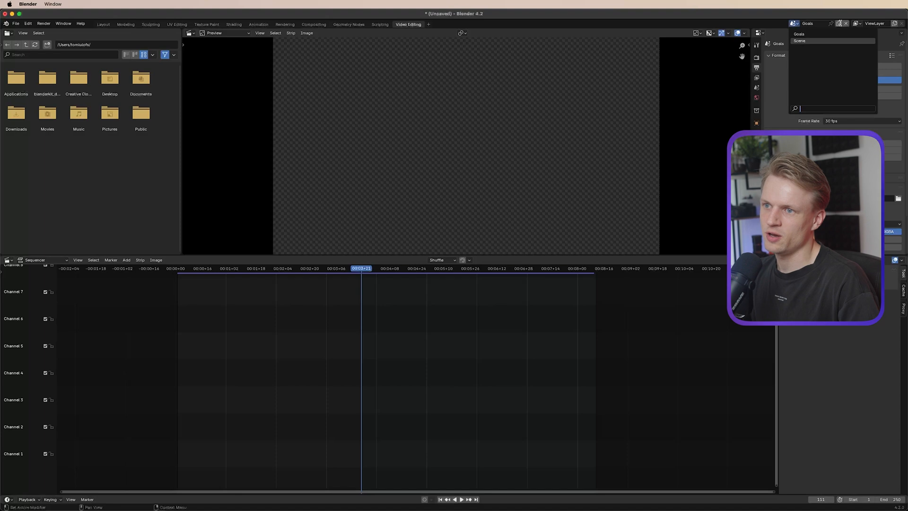
pyautogui.click(839, 24)
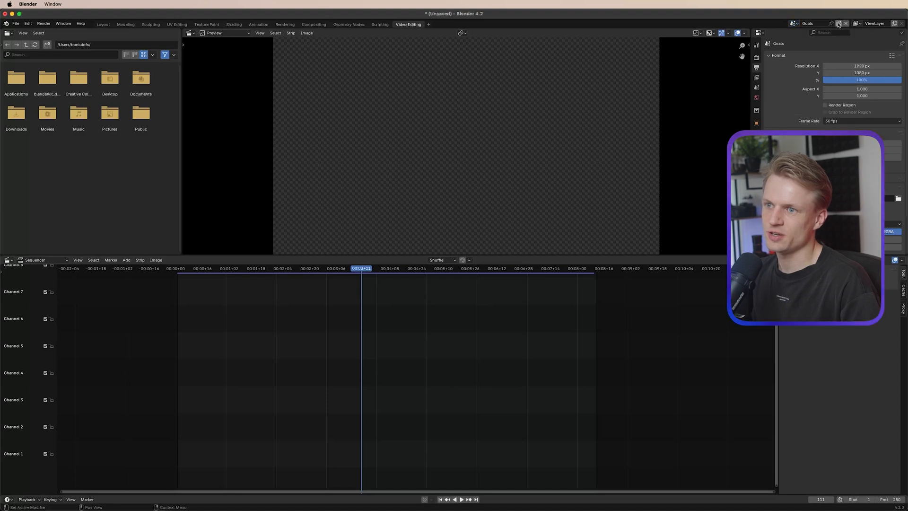
pyautogui.click(838, 24)
pyautogui.click(809, 38)
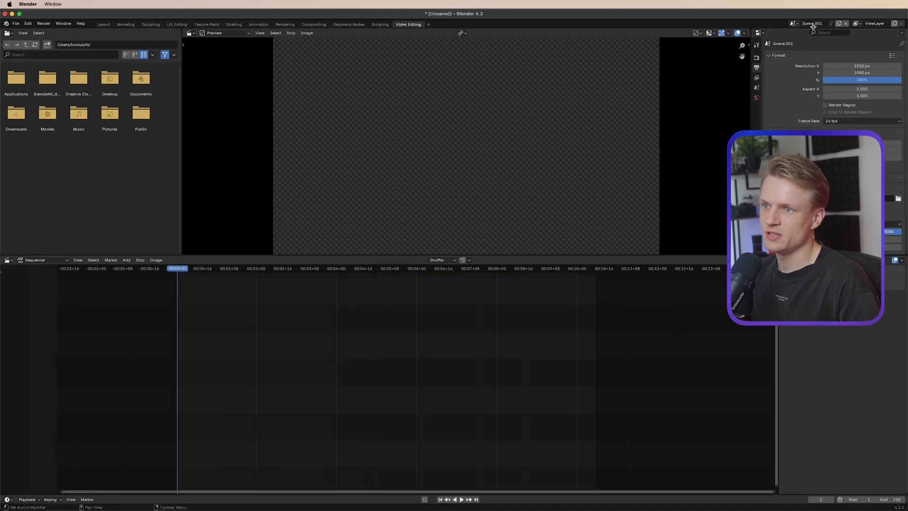
pyautogui.doubleClick(814, 23)
pyautogui.write('R')
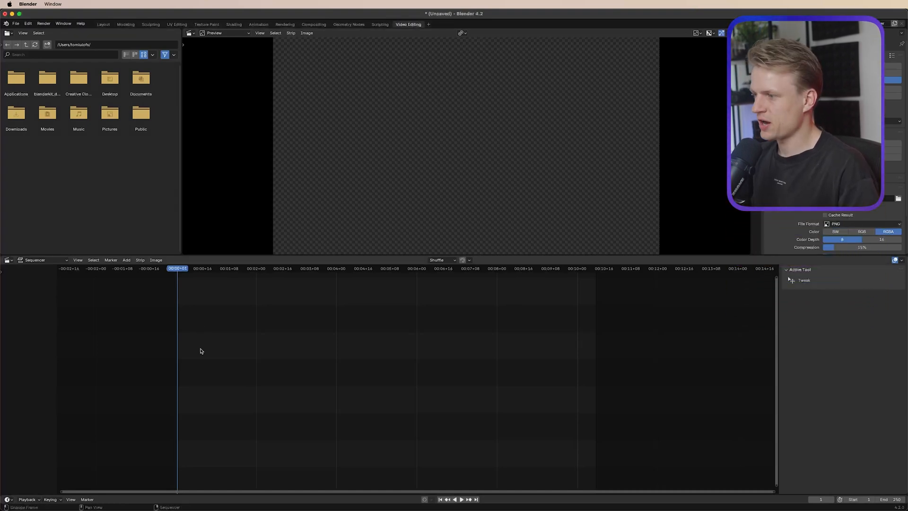
# - Add the Scene strip at frame 1 and the Goals scene strip at frame 91 in the sequencer
pyautogui.hotkey('shift', 'a')
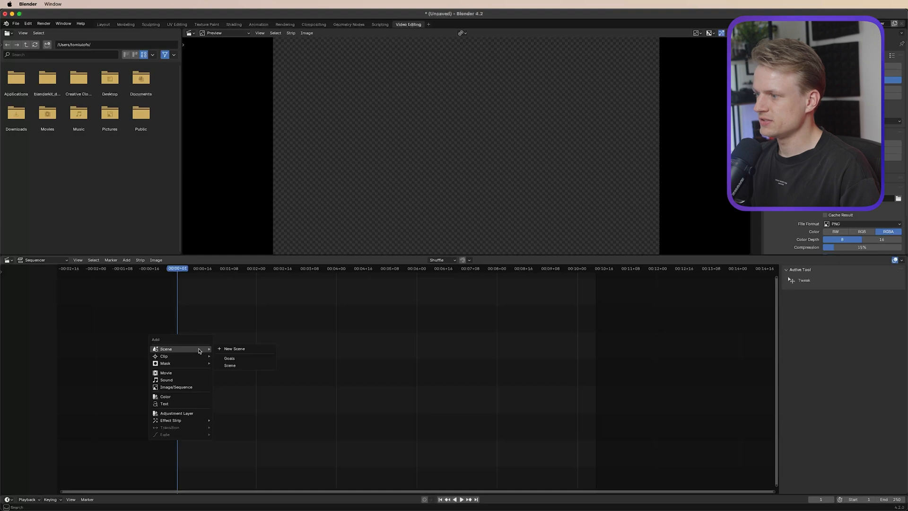
pyautogui.click(238, 366)
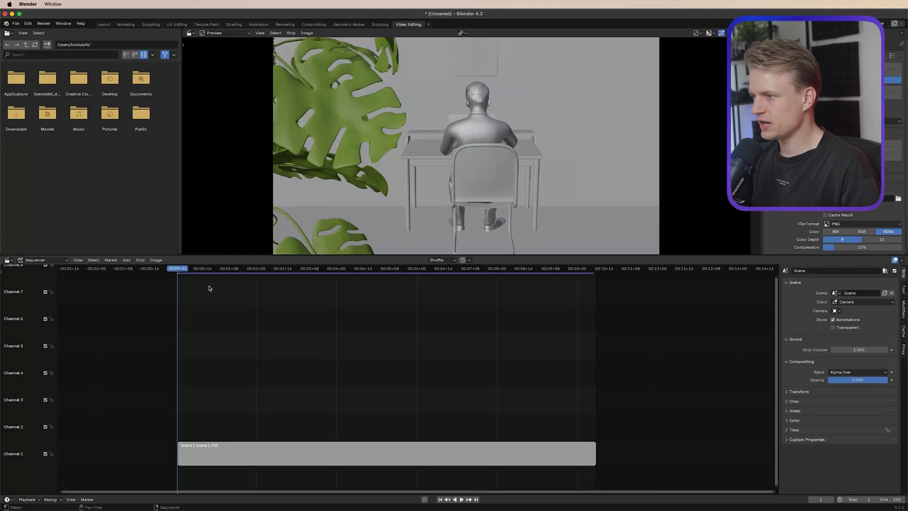
pyautogui.moveTo(187, 272); pyautogui.dragTo(320, 395)
pyautogui.hotkey('shift', 'a')
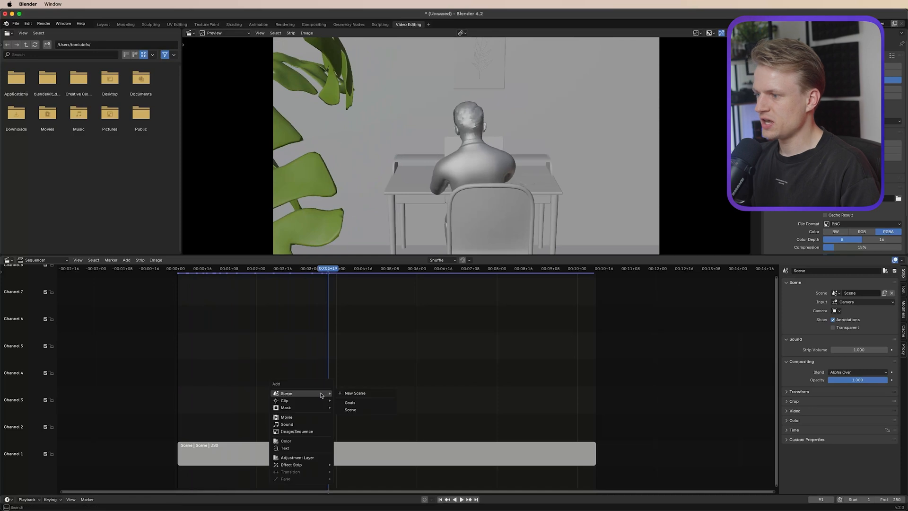
pyautogui.click(362, 403)
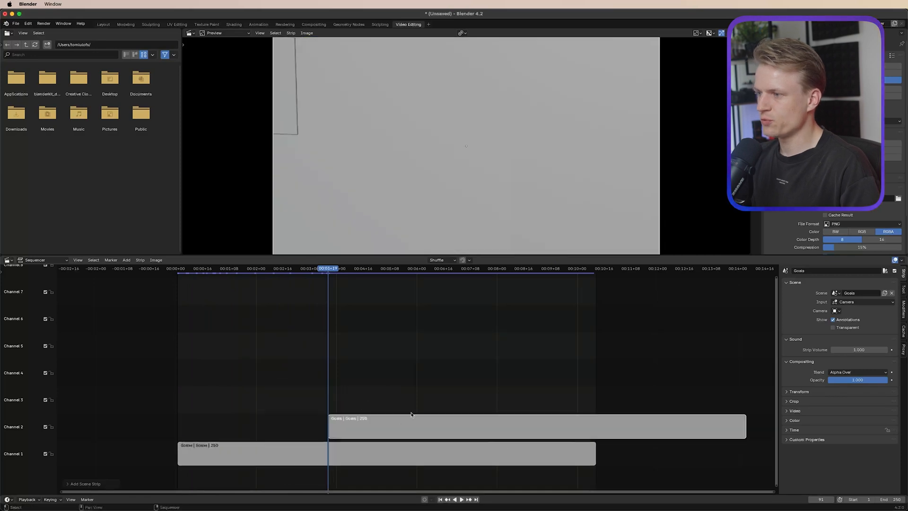
# - Trim the Scene strip's end to where the Goals strip begins, and play the sequence across the cut
pyautogui.moveTo(292, 273); pyautogui.dragTo(255, 275)
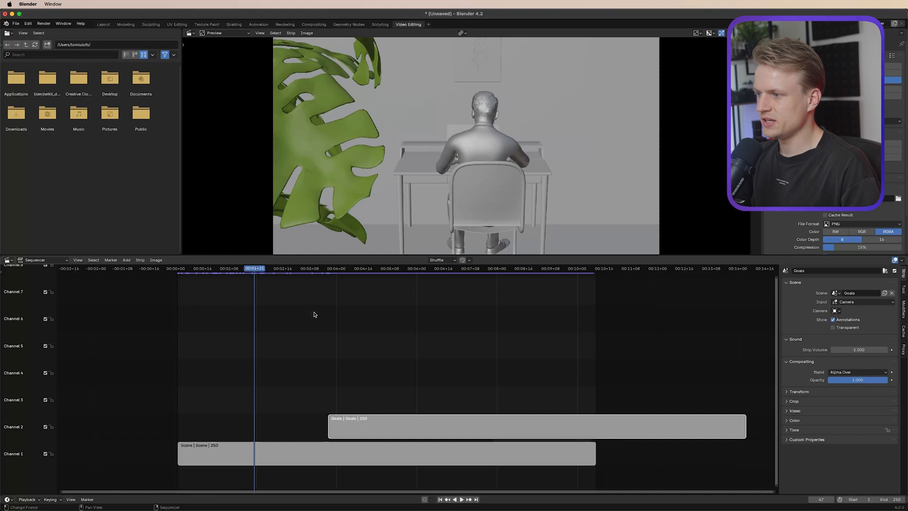
pyautogui.moveTo(326, 270); pyautogui.dragTo(267, 273)
pyautogui.click(569, 455)
pyautogui.moveTo(595, 454); pyautogui.dragTo(329, 454)
pyautogui.click(347, 424)
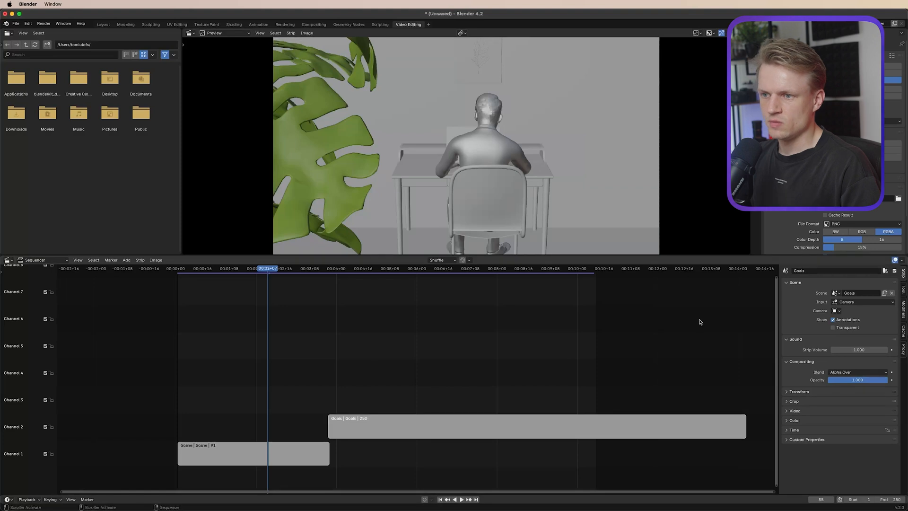
pyautogui.press('space')
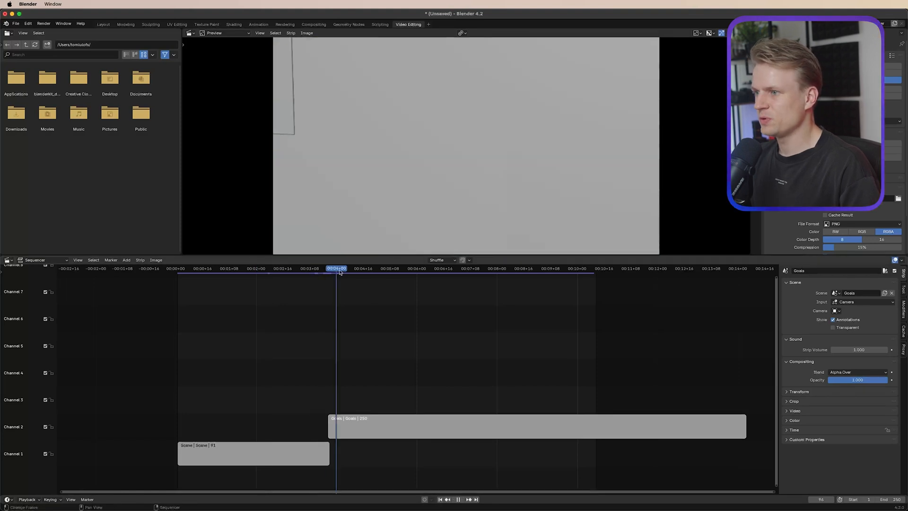
pyautogui.moveTo(476, 276); pyautogui.dragTo(256, 285)
# - Choose PNG as the output file format and scrub through the sequence
pyautogui.click(835, 223)
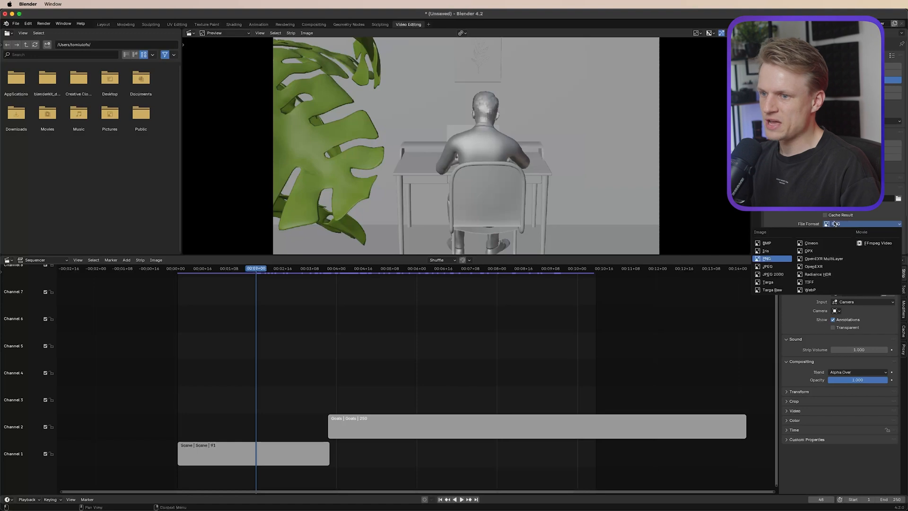
pyautogui.click(774, 260)
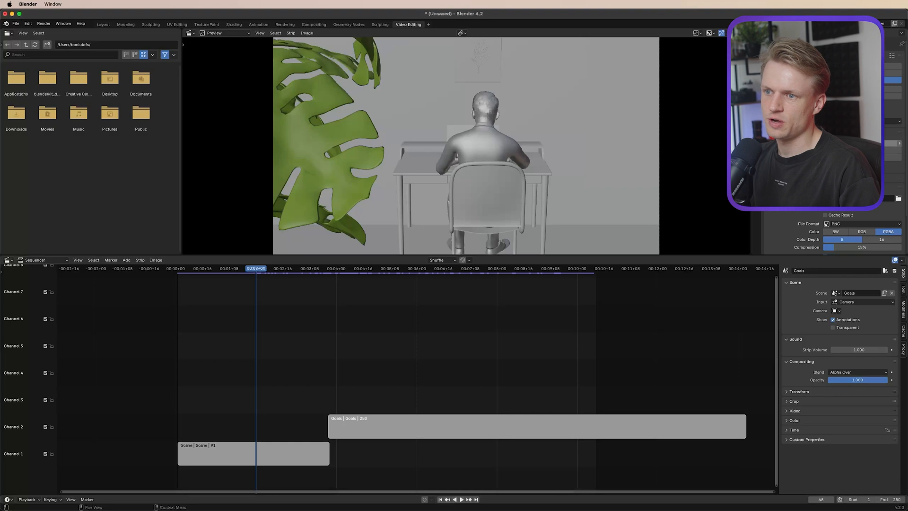
pyautogui.moveTo(530, 270); pyautogui.dragTo(276, 270)
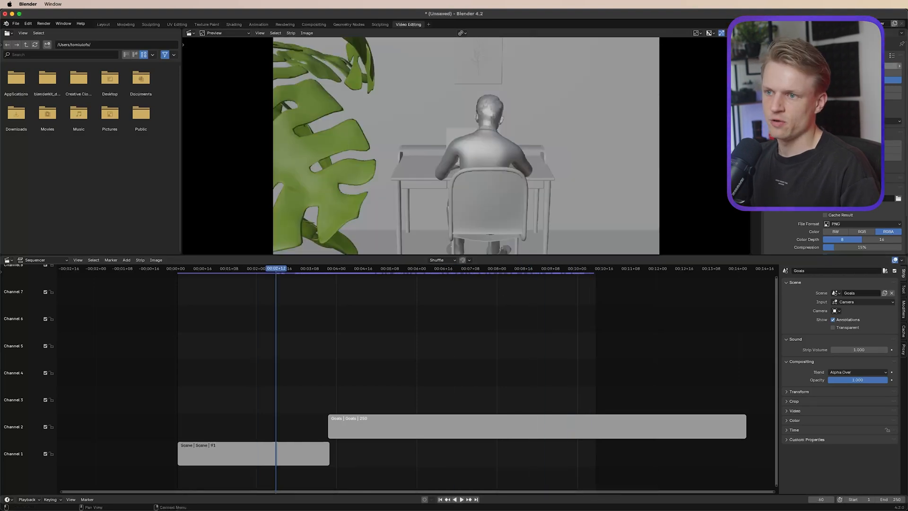
# - Set the render output location to a subfolder inside 28-07-24 and start rendering the edit
pyautogui.click(898, 200)
pyautogui.click(294, 293)
pyautogui.doubleClick(457, 208)
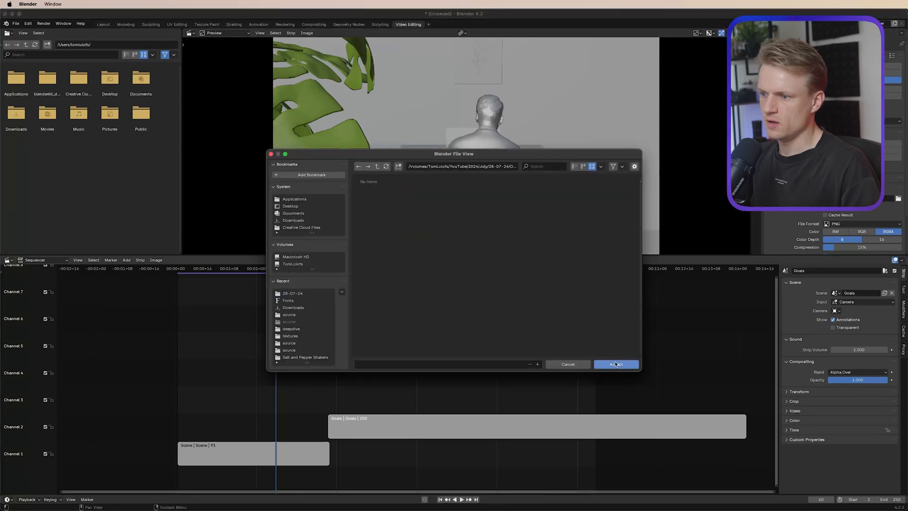
pyautogui.click(616, 364)
pyautogui.click(43, 23)
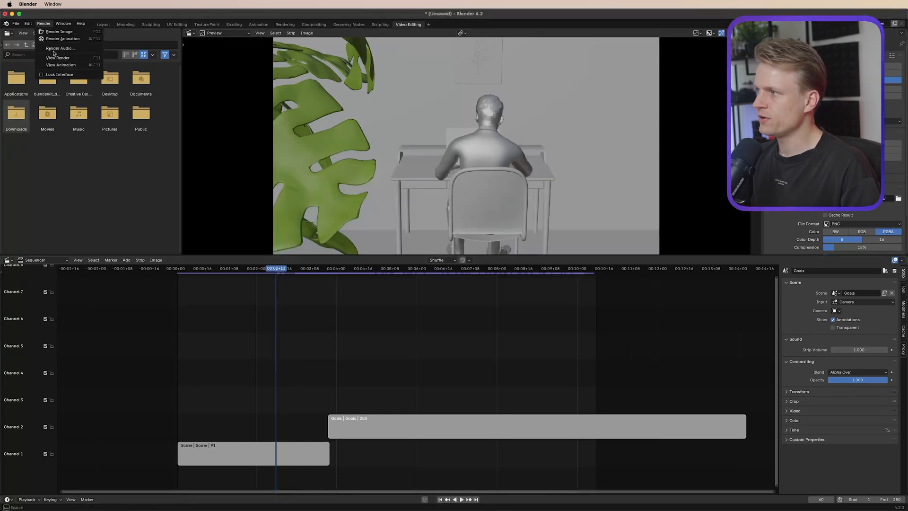
pyautogui.click(62, 48)
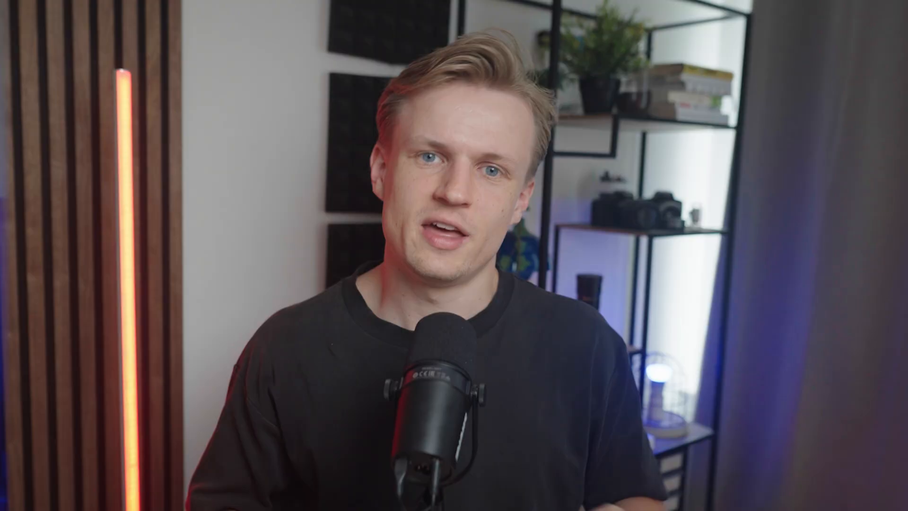